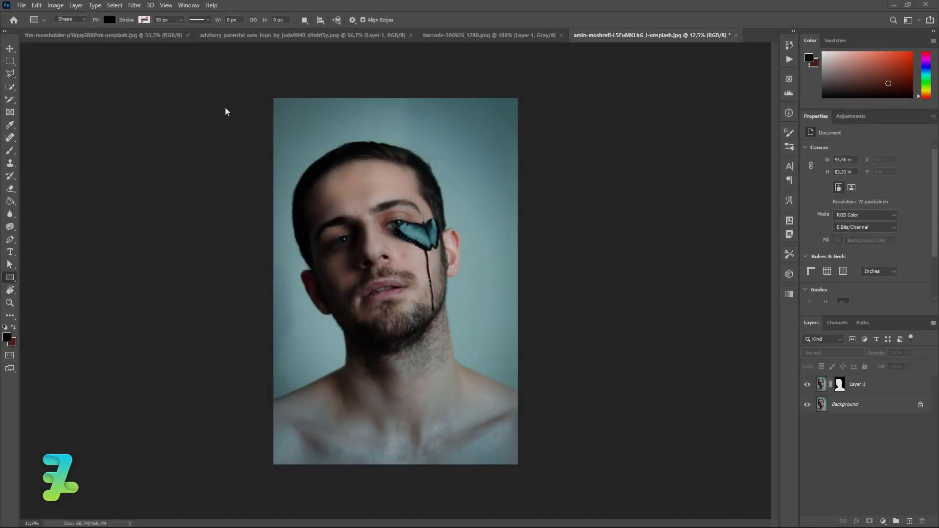
Step: Start a new document 3000 × 3000 pixels wide and high at 300 ppi
{"action": "left_click", "coordinate": [22, 5]}
{"action": "left_click", "coordinate": [23, 17]}
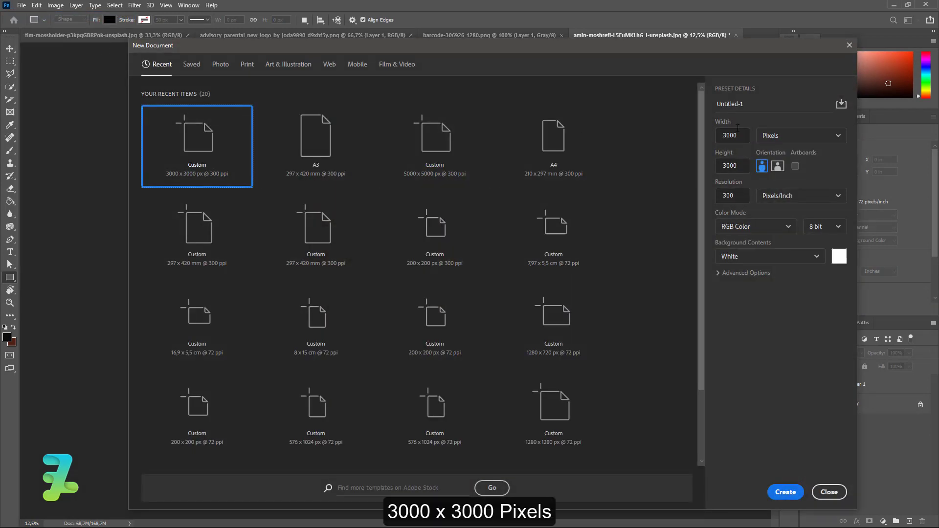
{"action": "left_click", "coordinate": [790, 136]}
{"action": "left_click", "coordinate": [787, 156]}
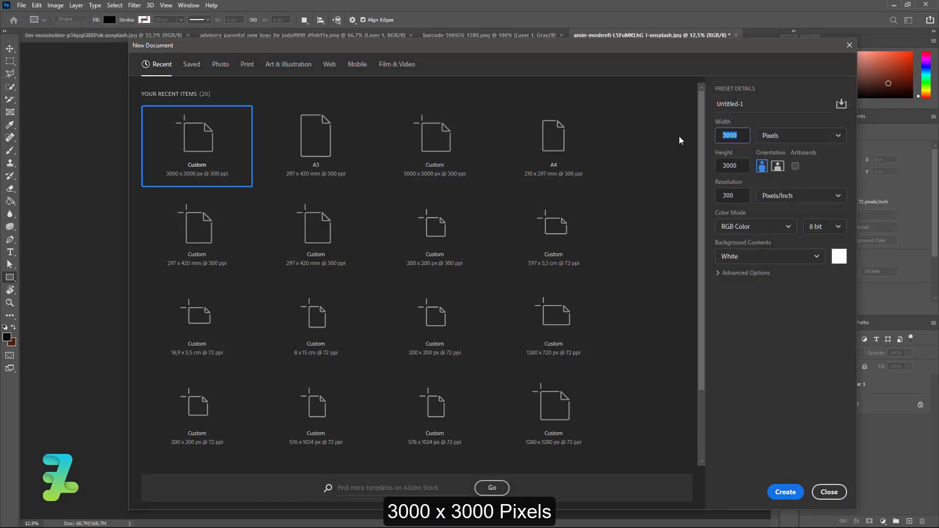
{"action": "left_click", "coordinate": [738, 157]}
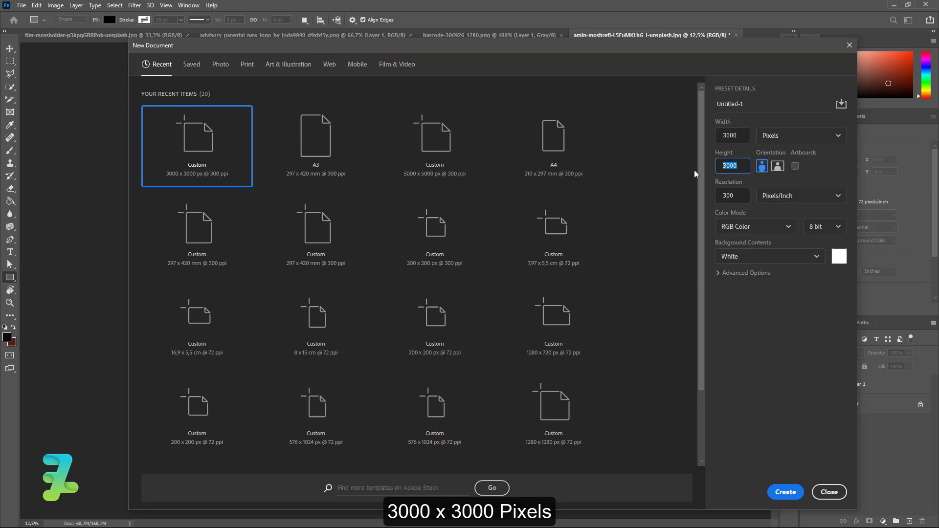
Step: Choose RGB Color 8-bit with a white background and create the document
{"action": "left_click", "coordinate": [771, 225]}
{"action": "left_click", "coordinate": [756, 281]}
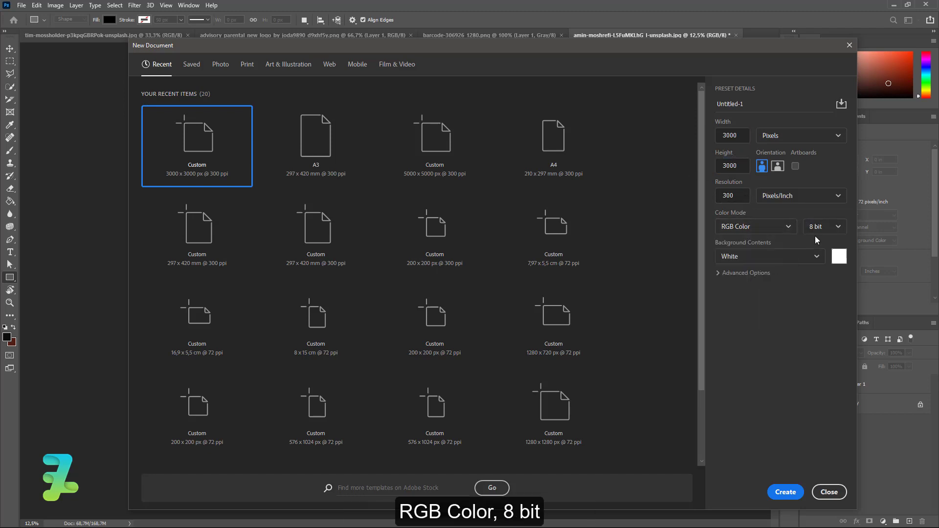
{"action": "left_click", "coordinate": [822, 228]}
{"action": "left_click", "coordinate": [816, 247]}
{"action": "left_click", "coordinate": [773, 256]}
{"action": "left_click", "coordinate": [753, 273]}
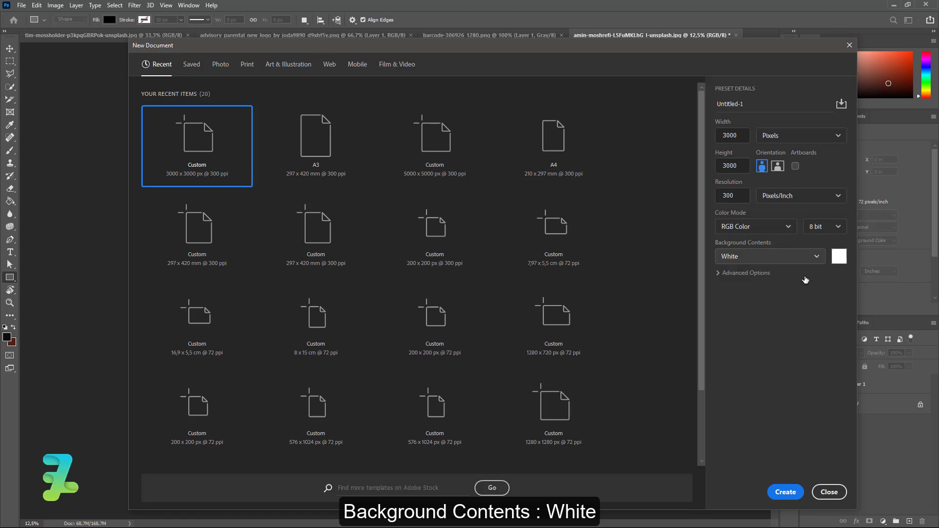
{"action": "left_click", "coordinate": [839, 256]}
{"action": "left_click", "coordinate": [779, 150]}
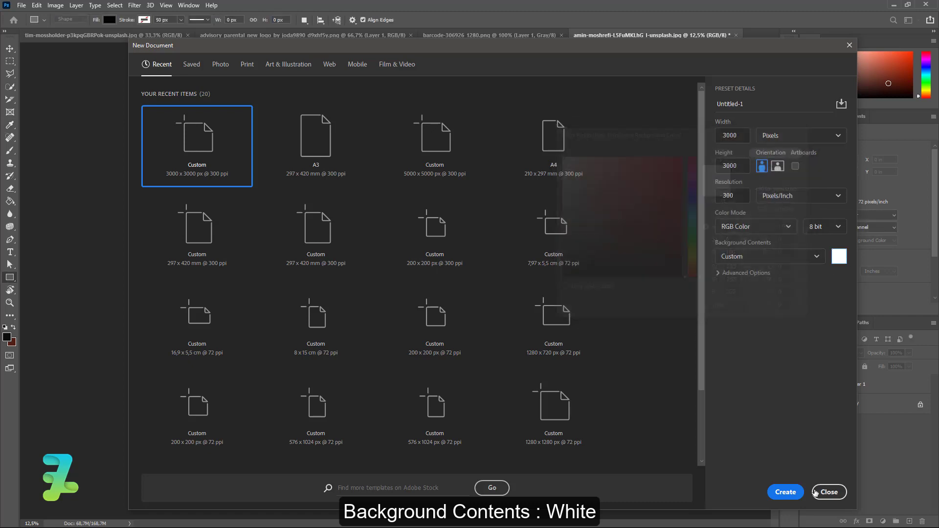
{"action": "left_click", "coordinate": [785, 492]}
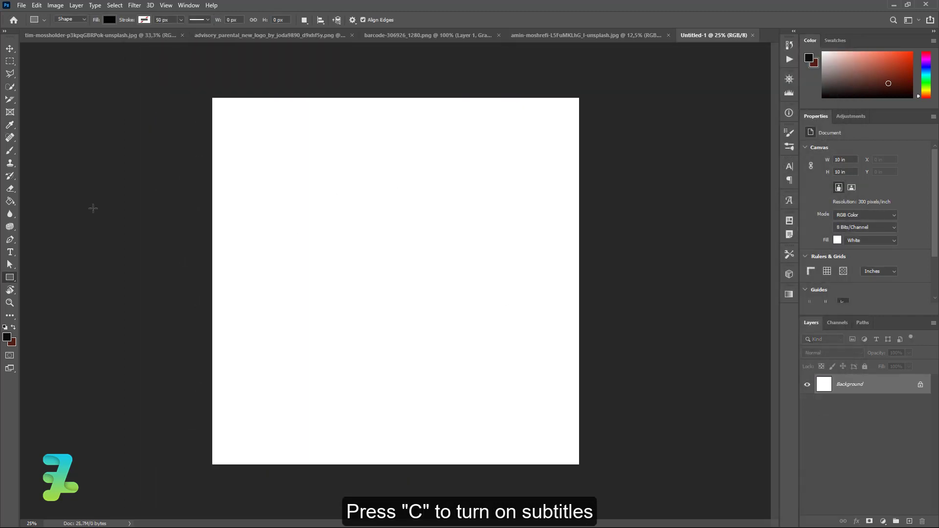
Step: Set up the Rectangle Tool with a pure black fill
{"action": "right_click", "coordinate": [10, 280]}
{"action": "left_click", "coordinate": [49, 277]}
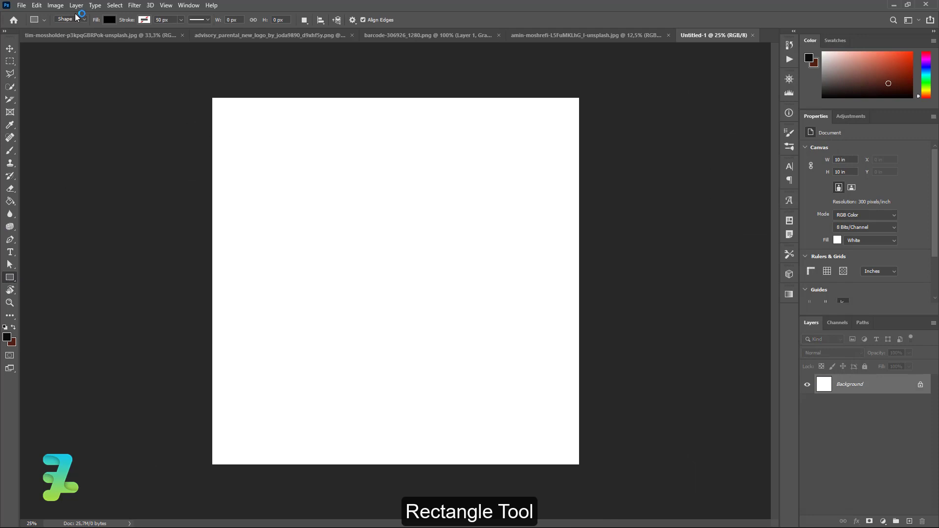
{"action": "left_click", "coordinate": [109, 21]}
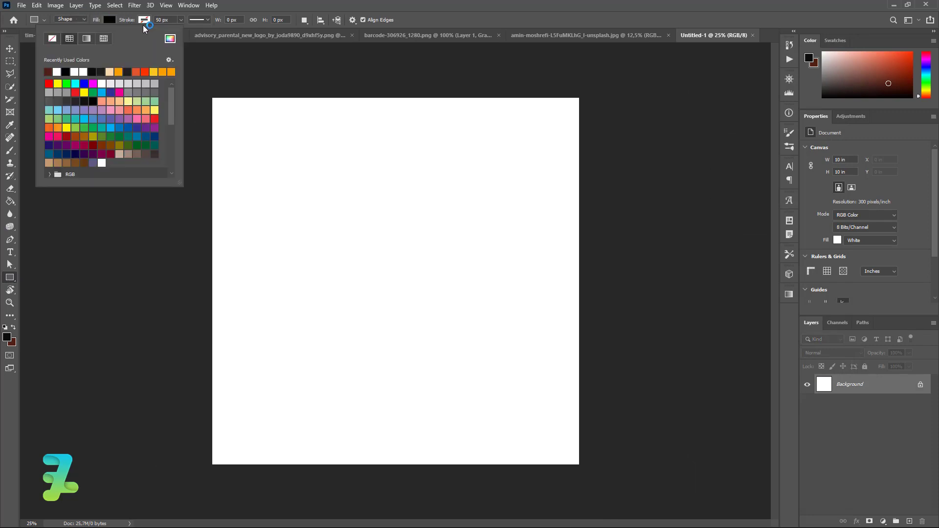
{"action": "left_click", "coordinate": [170, 38]}
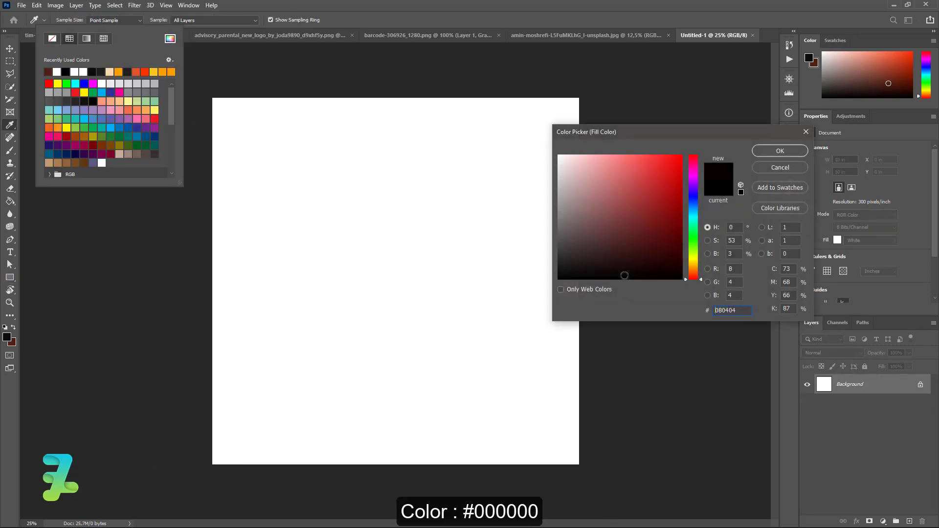
{"action": "left_click_drag", "start_coordinate": [624, 276], "coordinate": [543, 283]}
{"action": "left_click", "coordinate": [778, 155]}
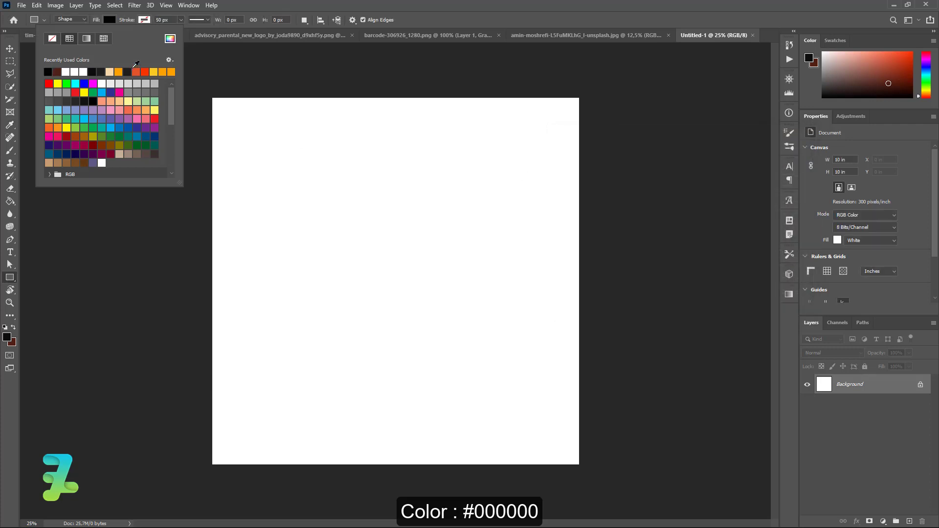
{"action": "left_click", "coordinate": [221, 107]}
Step: Draw a tall black rectangle on the left, centre it vertically, and nudge it left
{"action": "left_click_drag", "start_coordinate": [222, 107], "coordinate": [427, 458]}
{"action": "key", "text": "v"}
{"action": "key", "text": "ctrl+a"}
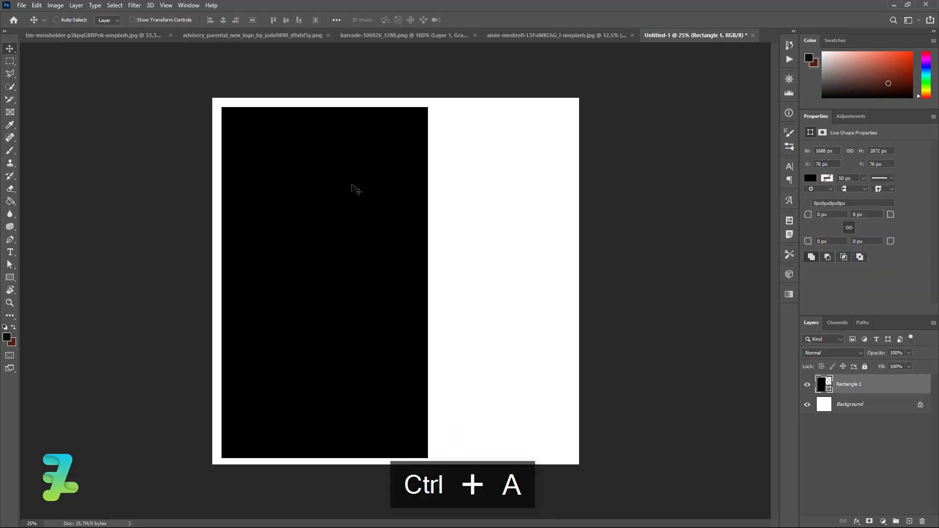
{"action": "left_click", "coordinate": [287, 21]}
{"action": "key", "text": "ctrl+d"}
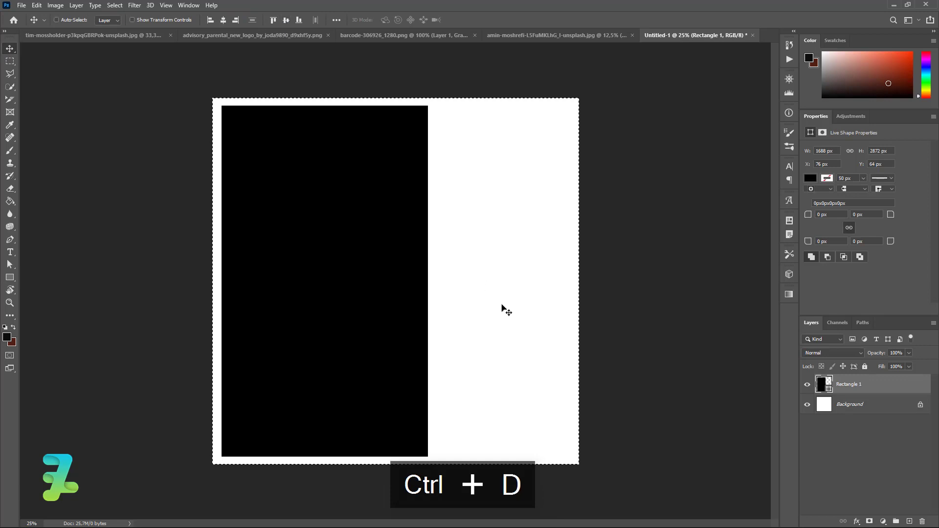
{"action": "key", "text": "Left"}
{"action": "key", "text": "Left"}
{"action": "key", "text": "Left"}
{"action": "key", "text": "Left"}
{"action": "key", "text": "Left"}
{"action": "key", "text": "Left"}
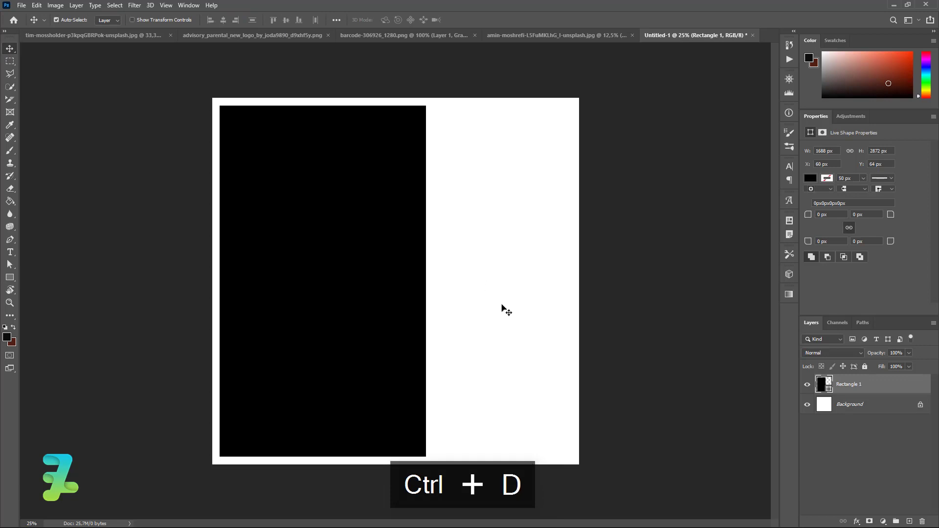
Step: Copy the butterfly-eyed portrait onto the Untitled-1 poster canvas
{"action": "left_click", "coordinate": [541, 35]}
{"action": "right_click", "coordinate": [542, 35]}
{"action": "left_click", "coordinate": [570, 85]}
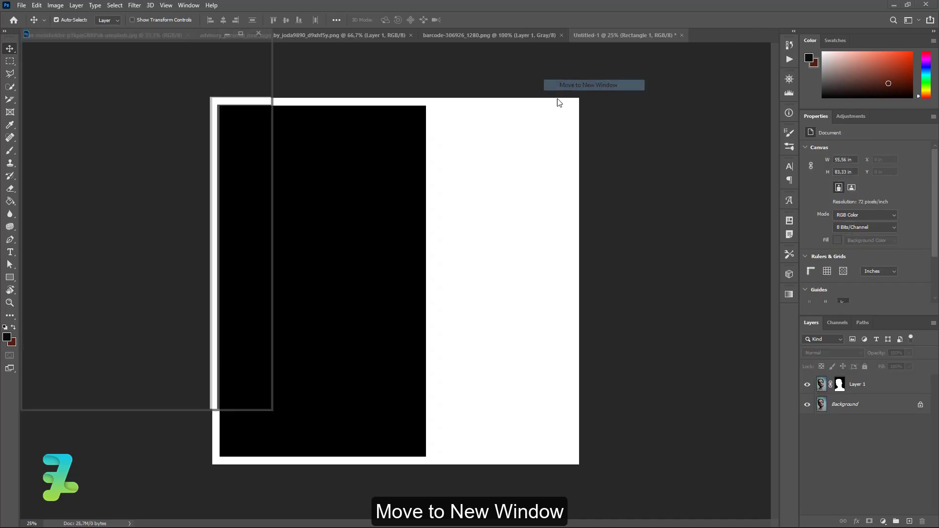
{"action": "left_click_drag", "start_coordinate": [139, 171], "coordinate": [312, 294]}
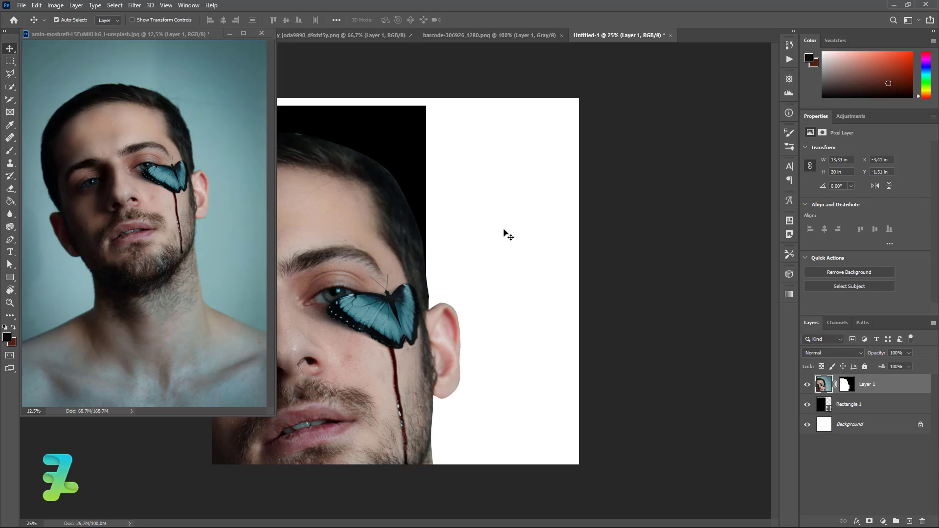
{"action": "left_click", "coordinate": [186, 163]}
{"action": "left_click", "coordinate": [808, 404]}
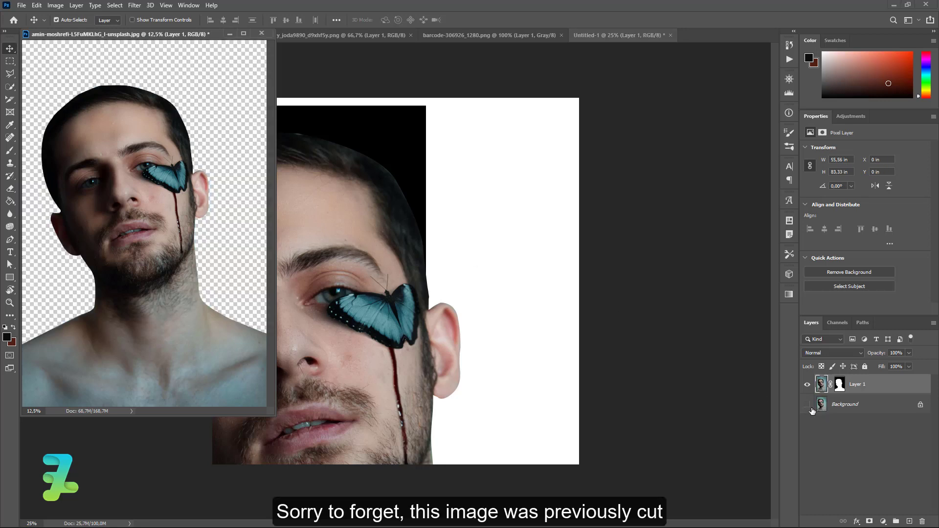
{"action": "left_click_drag", "start_coordinate": [156, 39], "coordinate": [688, 40]}
{"action": "left_click", "coordinate": [527, 35]}
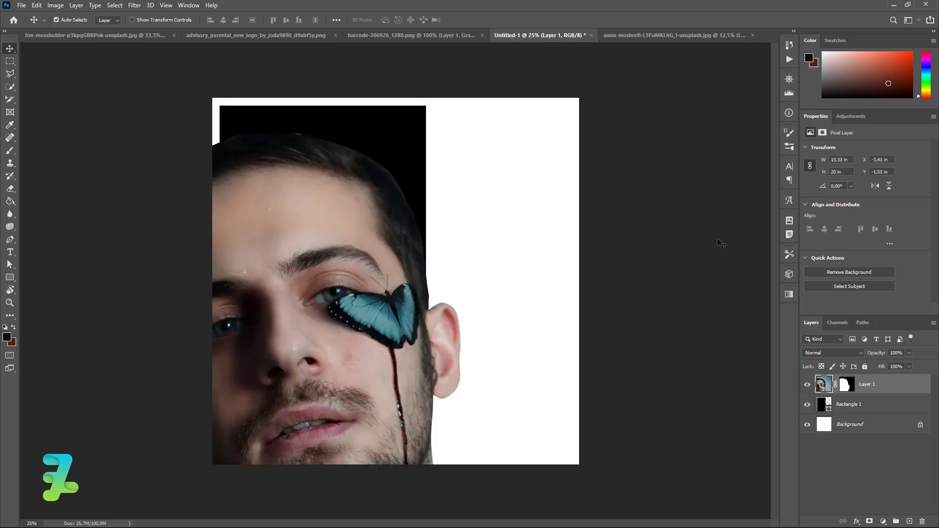
Step: Clip the portrait to Rectangle 1, shrinking and raising it so the face fills the panel
{"action": "right_click", "coordinate": [884, 386]}
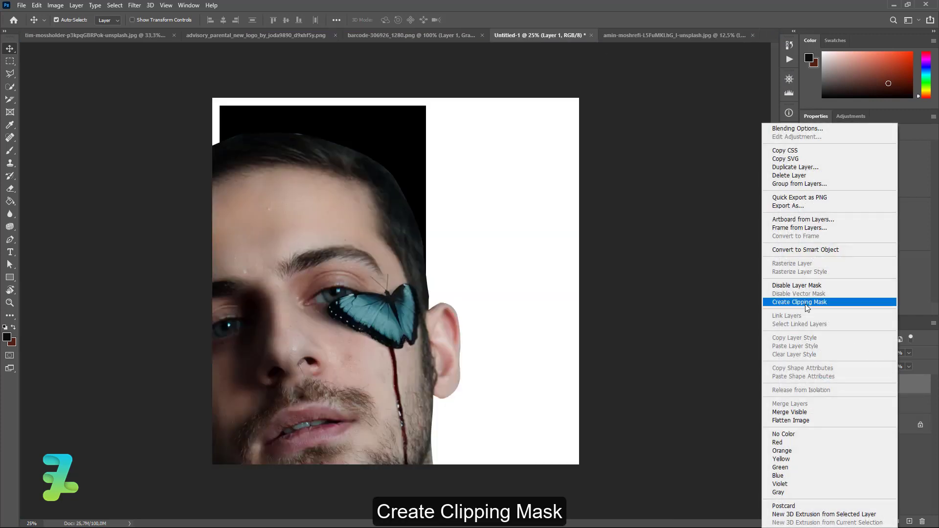
{"action": "left_click", "coordinate": [807, 302]}
{"action": "key", "text": "ctrl+t"}
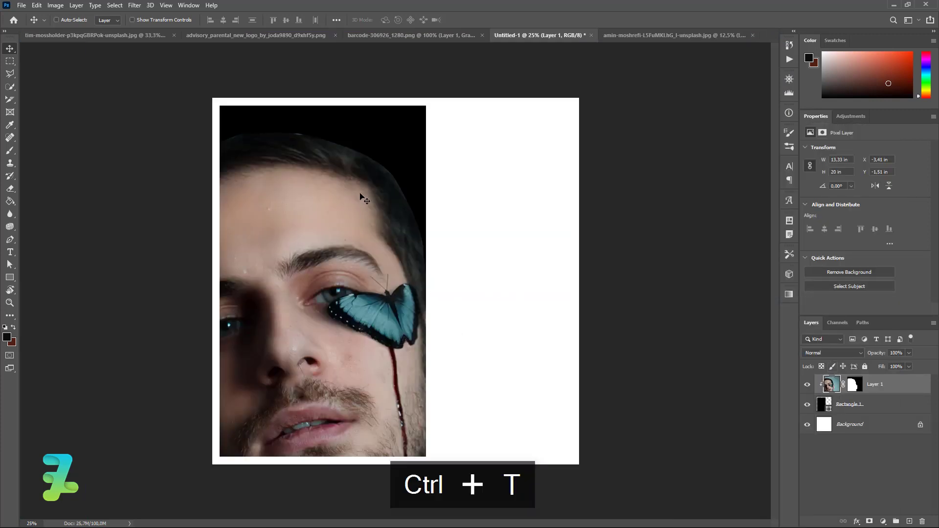
{"action": "left_click_drag", "start_coordinate": [87, 44], "coordinate": [206, 220]}
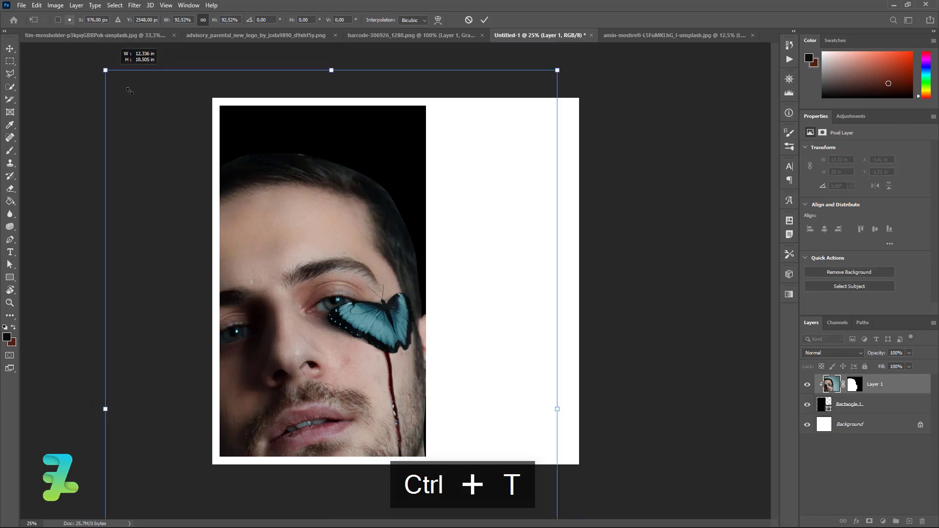
{"action": "mouse_move", "coordinate": [305, 354]}
{"action": "left_mouse_down"}
{"action": "mouse_move", "coordinate": [297, 247]}
{"action": "mouse_move", "coordinate": [308, 249]}
{"action": "left_mouse_up"}
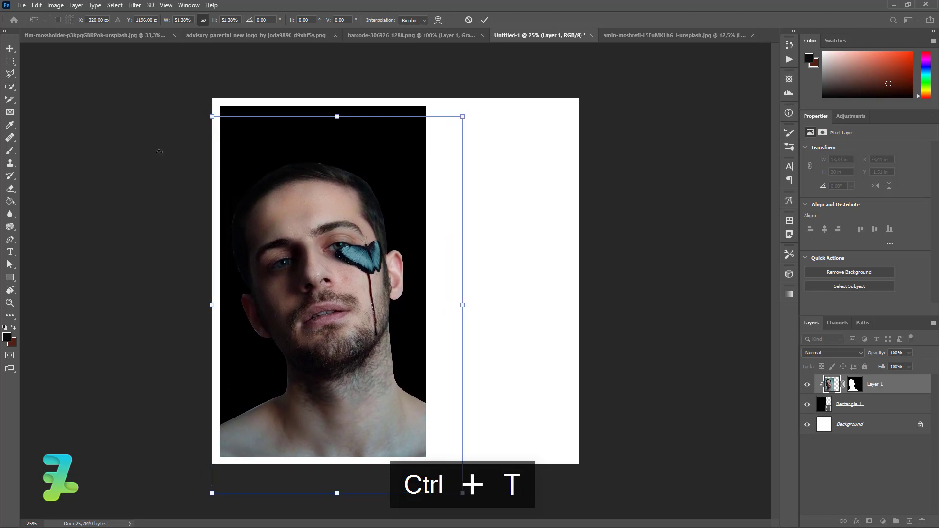
{"action": "key", "text": "Return"}
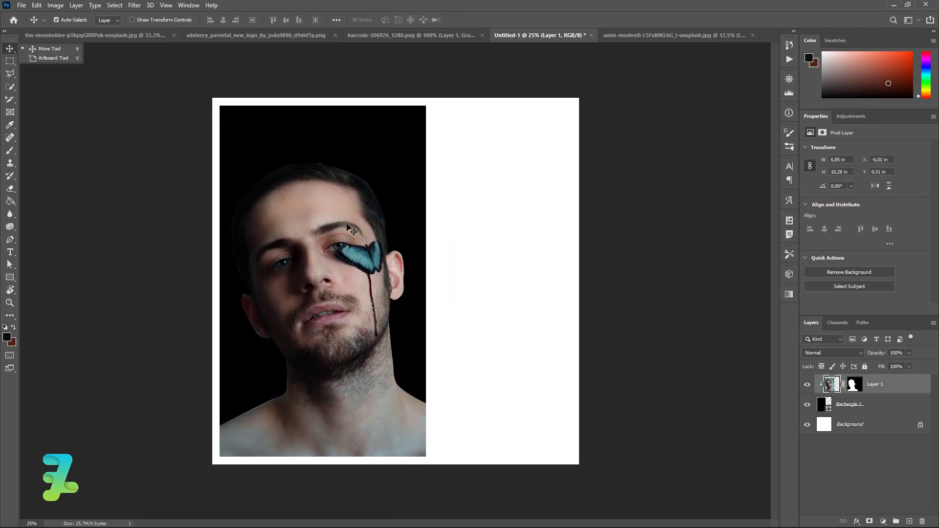
Step: Copy the misty mountain photo into the poster and place it under the portrait layer
{"action": "left_click", "coordinate": [115, 38]}
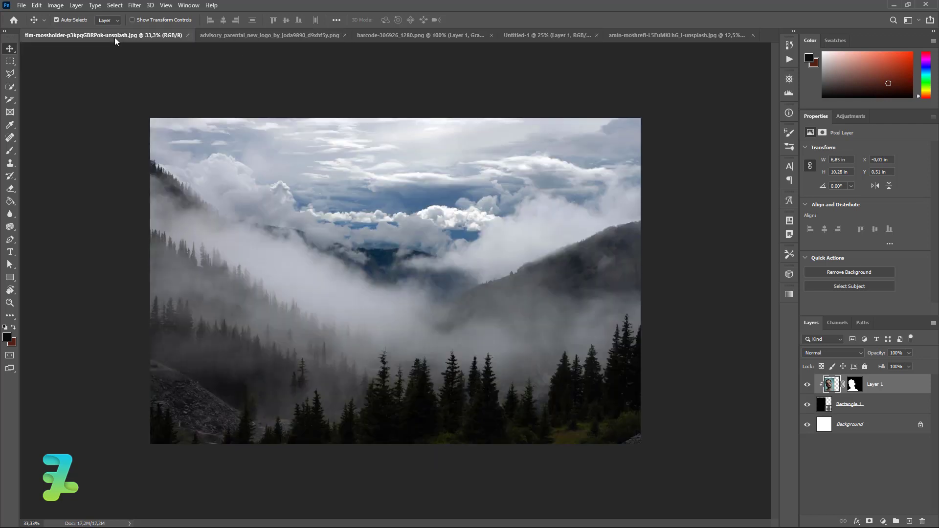
{"action": "right_click", "coordinate": [115, 38]}
{"action": "left_click", "coordinate": [160, 86]}
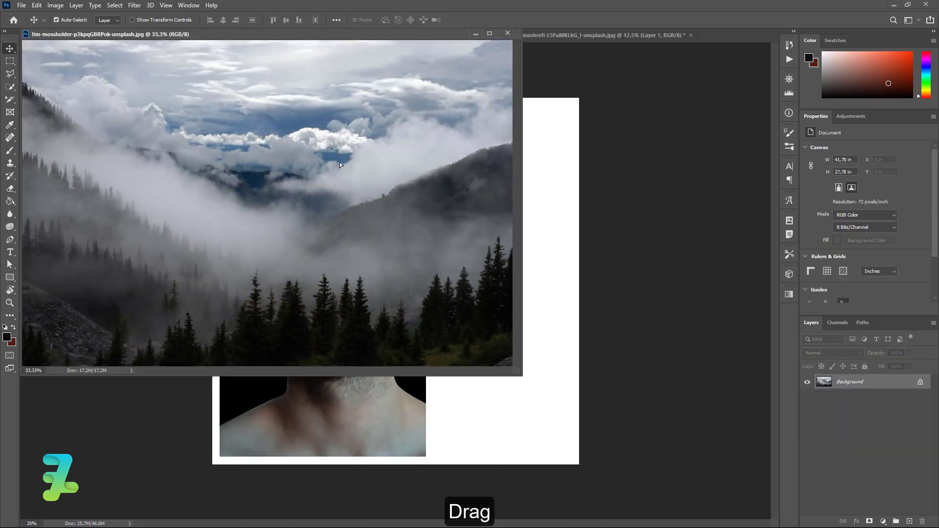
{"action": "left_click_drag", "start_coordinate": [339, 162], "coordinate": [392, 415]}
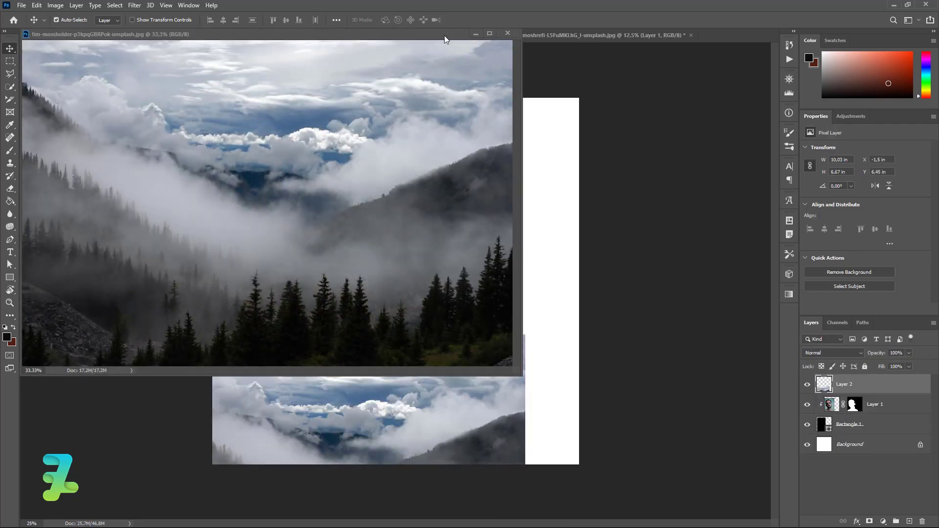
{"action": "left_click_drag", "start_coordinate": [428, 34], "coordinate": [626, 39]}
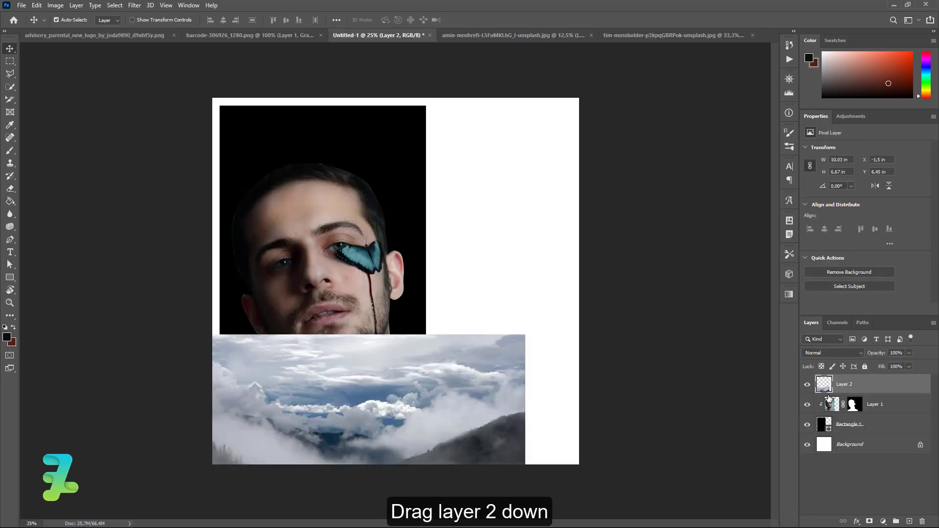
{"action": "left_click_drag", "start_coordinate": [832, 387], "coordinate": [830, 414]}
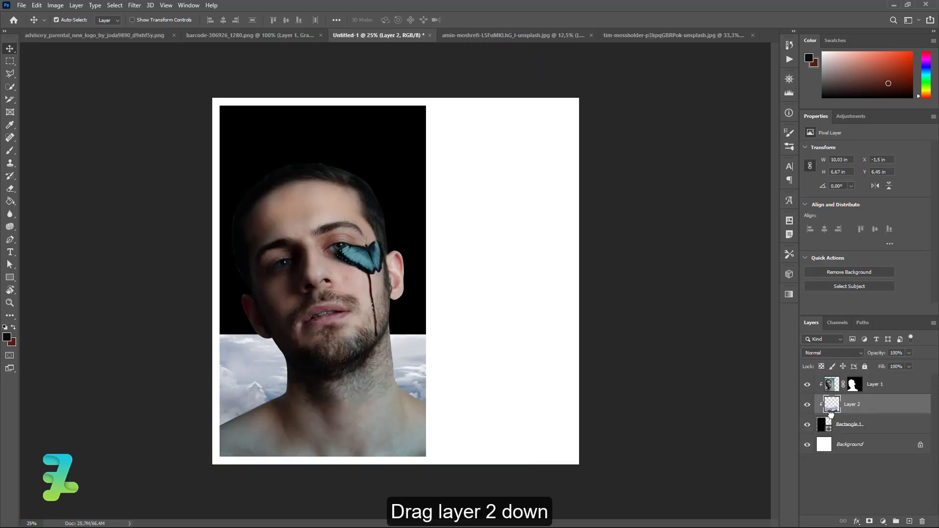
Step: Enlarge the cloud image to about 161% and shift it down behind the head
{"action": "key", "text": "ctrl+t"}
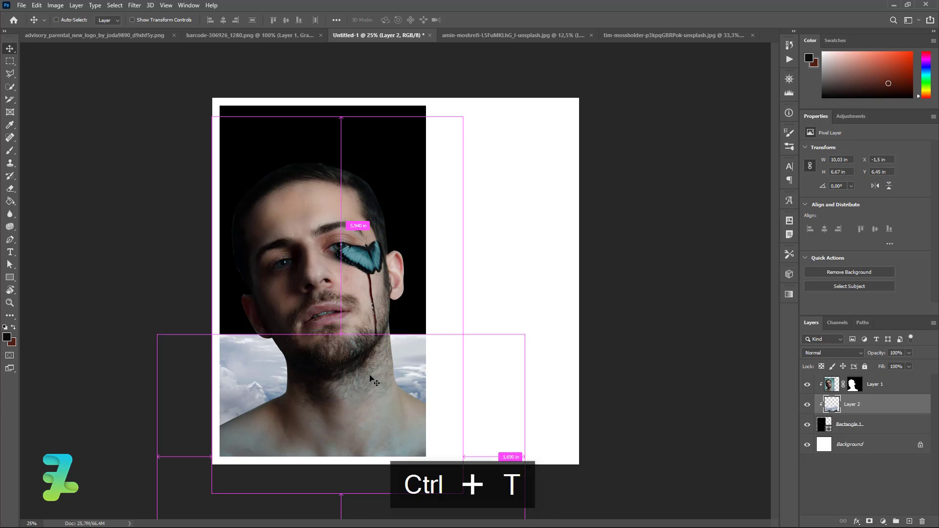
{"action": "left_click_drag", "start_coordinate": [419, 371], "coordinate": [401, 99]}
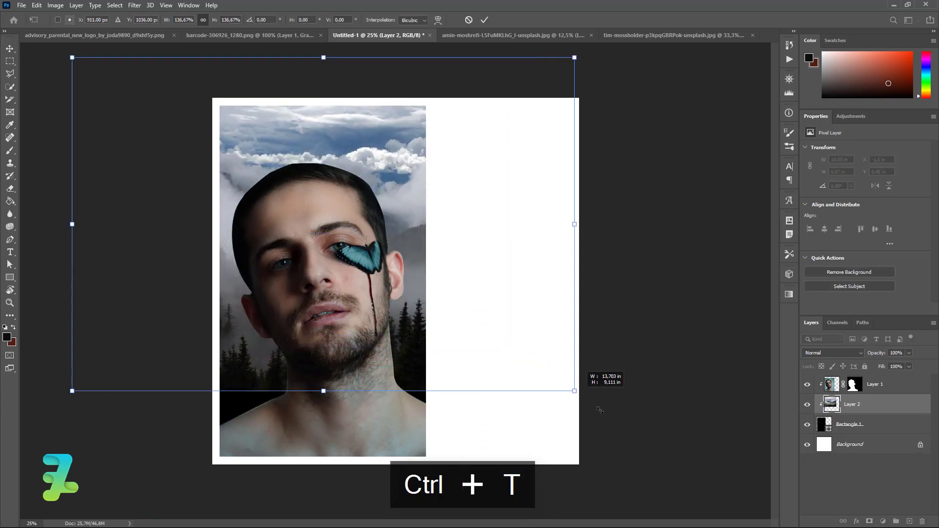
{"action": "left_click_drag", "start_coordinate": [508, 347], "coordinate": [619, 419], "text": "alt"}
{"action": "mouse_move", "coordinate": [455, 333]}
{"action": "left_mouse_down"}
{"action": "mouse_move", "coordinate": [458, 365]}
{"action": "mouse_move", "coordinate": [444, 381]}
{"action": "left_mouse_up"}
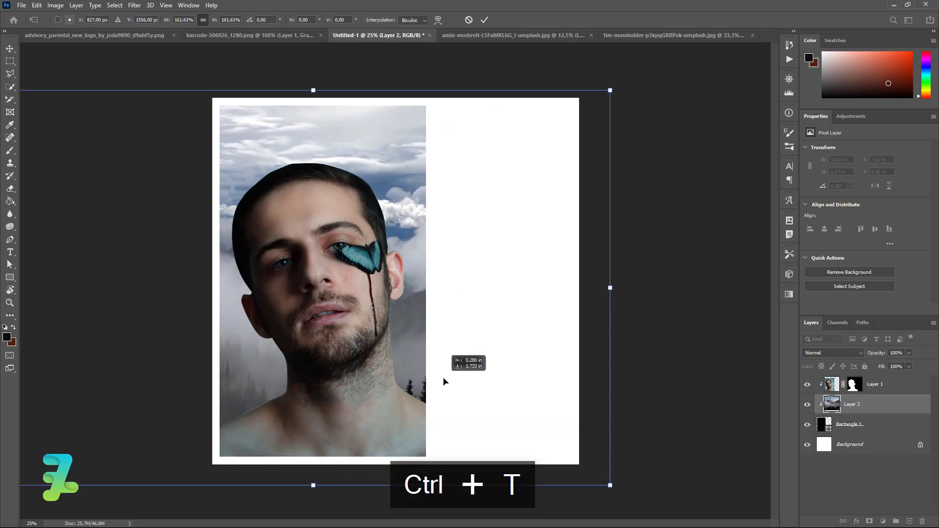
{"action": "key", "text": "Return"}
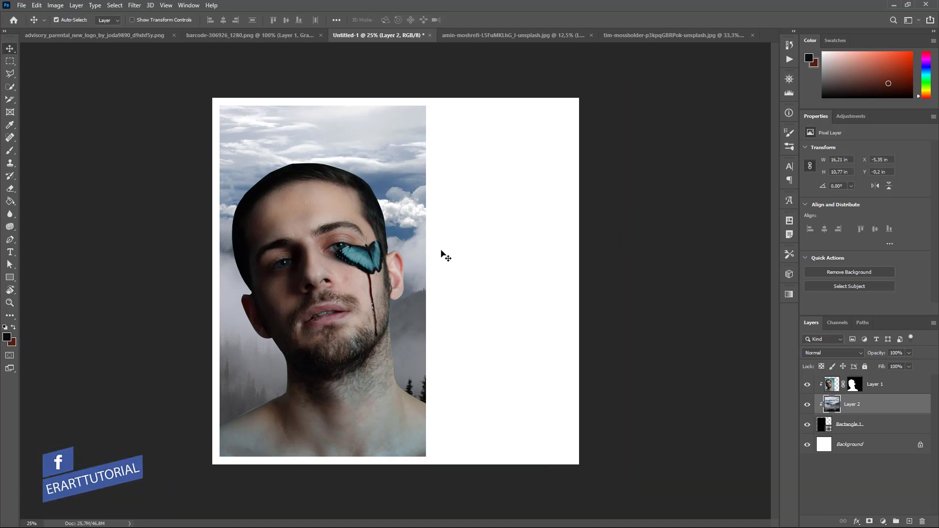
Step: Add a Hue/Saturation adjustment with Hue -22 and Saturation +23
{"action": "left_click", "coordinate": [883, 521]}
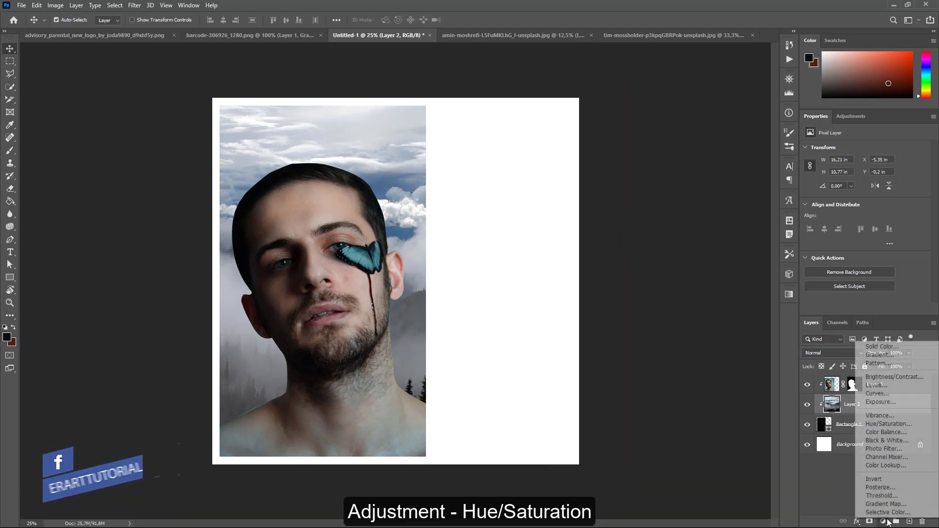
{"action": "left_click", "coordinate": [887, 427]}
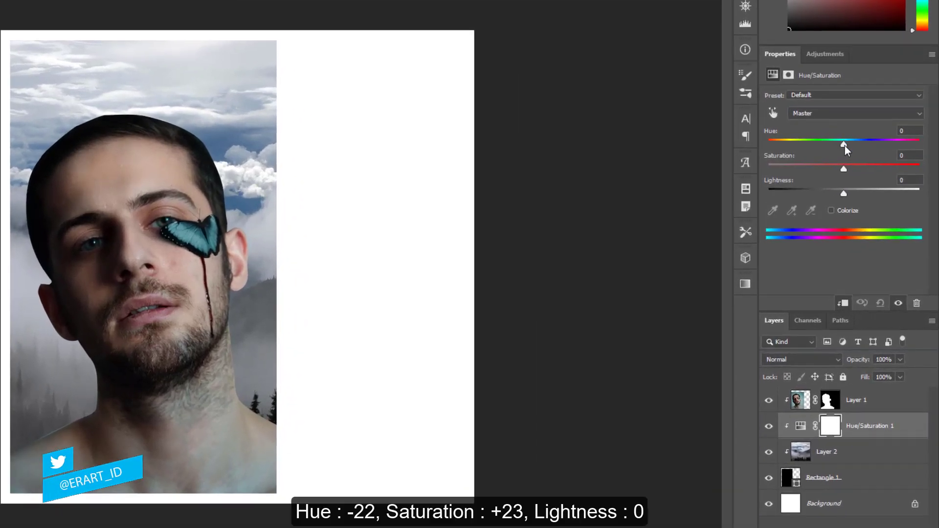
{"action": "mouse_move", "coordinate": [844, 147]}
{"action": "left_mouse_down"}
{"action": "mouse_move", "coordinate": [817, 157]}
{"action": "mouse_move", "coordinate": [860, 170]}
{"action": "left_mouse_up"}
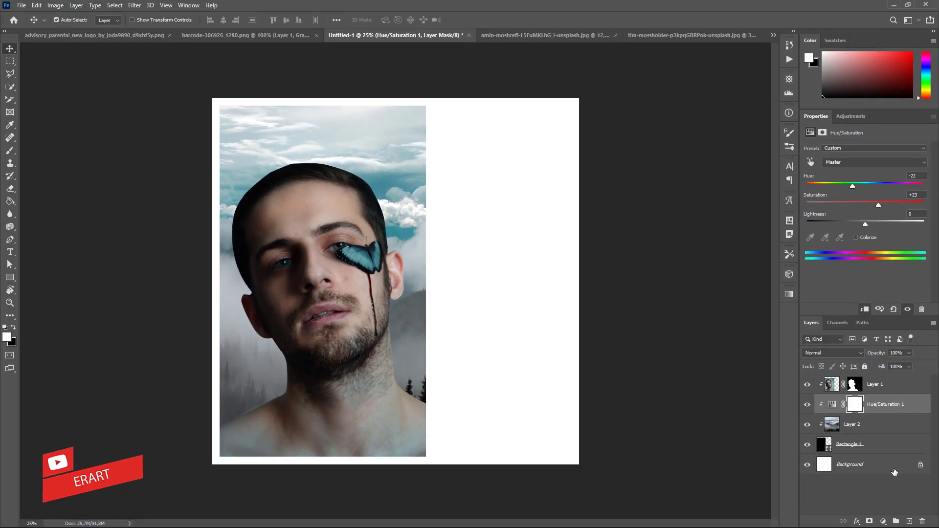
Step: Add a Vibrance adjustment with Vibrance -56 and Saturation +23
{"action": "left_click", "coordinate": [883, 521]}
{"action": "left_click", "coordinate": [876, 418]}
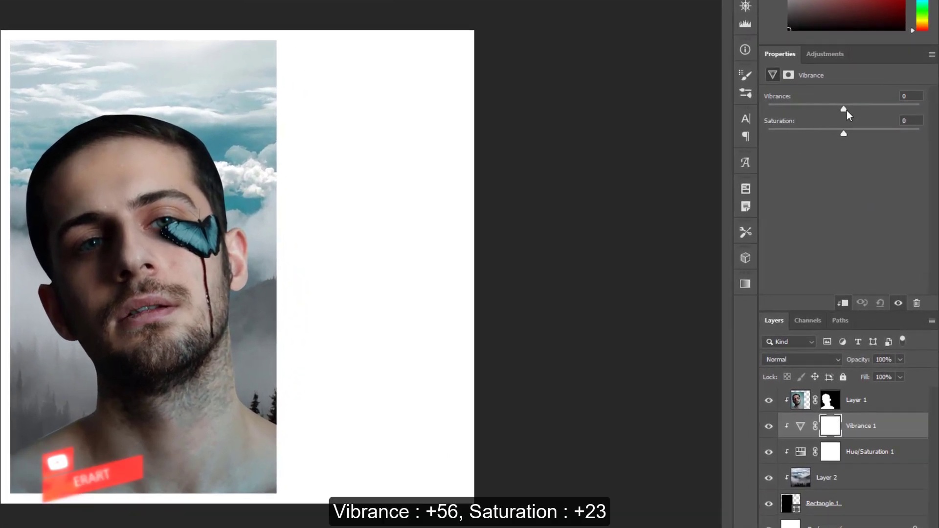
{"action": "left_click_drag", "start_coordinate": [866, 159], "coordinate": [885, 159]}
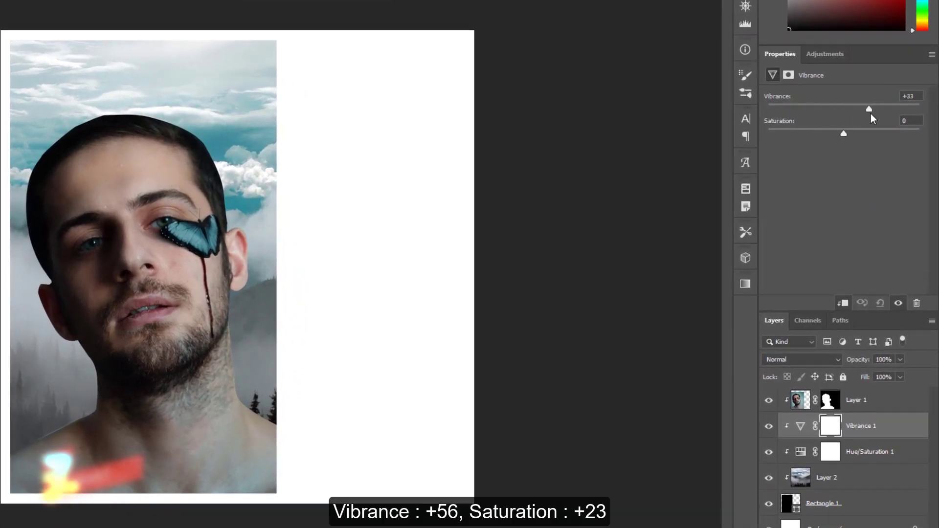
{"action": "left_click_drag", "start_coordinate": [869, 114], "coordinate": [881, 110]}
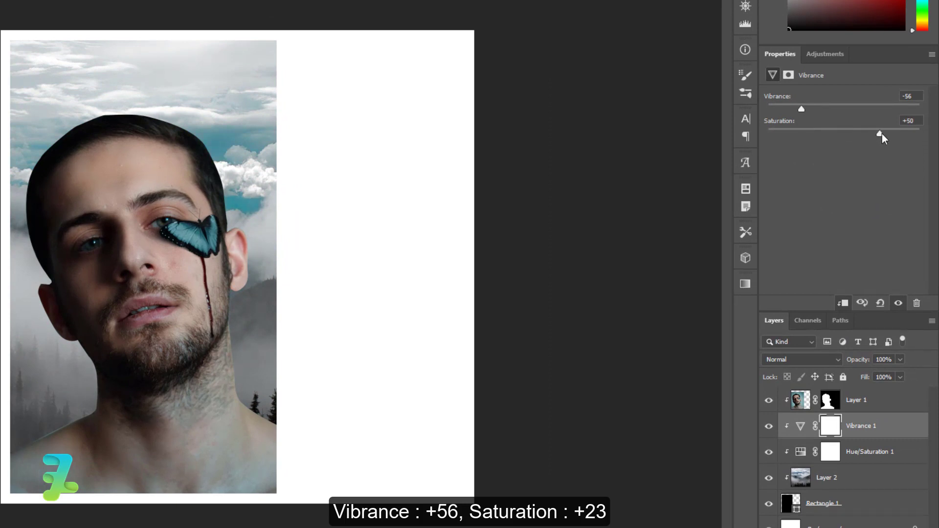
{"action": "mouse_move", "coordinate": [880, 134]}
{"action": "left_mouse_down"}
{"action": "mouse_move", "coordinate": [849, 140]}
{"action": "mouse_move", "coordinate": [862, 134]}
{"action": "left_mouse_up"}
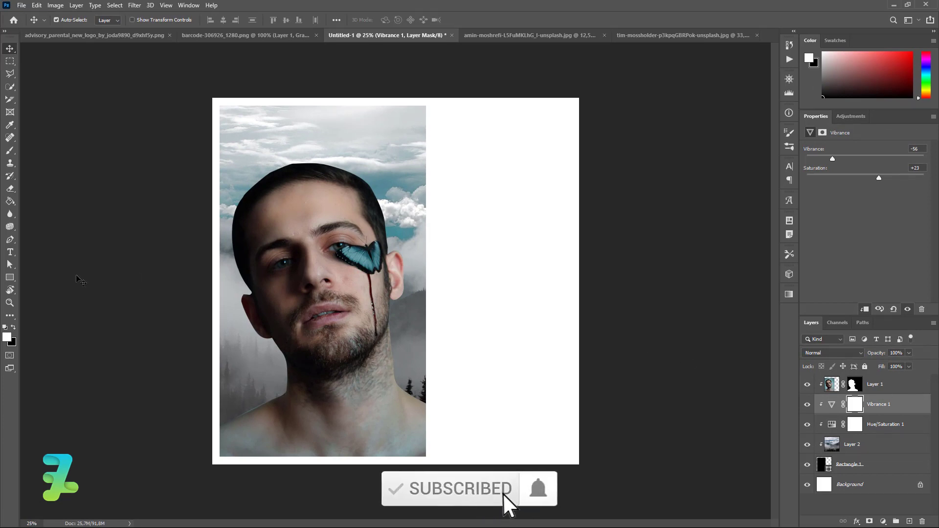
Step: Set the Horizontal Type tool to Roboto Black at 72 pt
{"action": "left_click", "coordinate": [9, 254]}
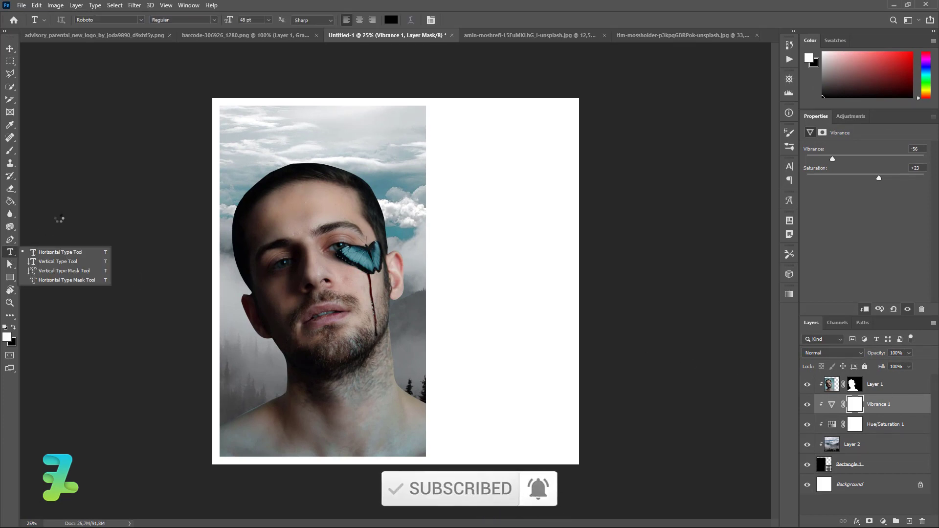
{"action": "left_click", "coordinate": [139, 23]}
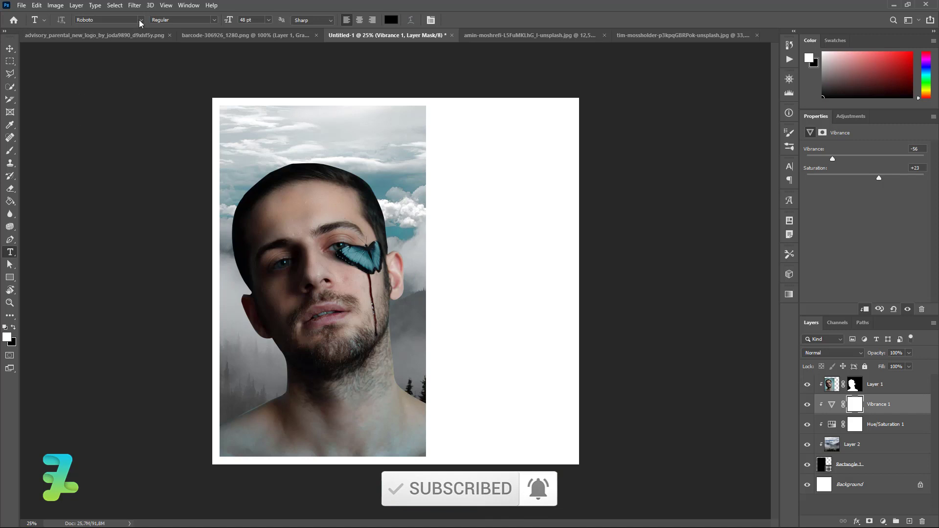
{"action": "left_click", "coordinate": [140, 20]}
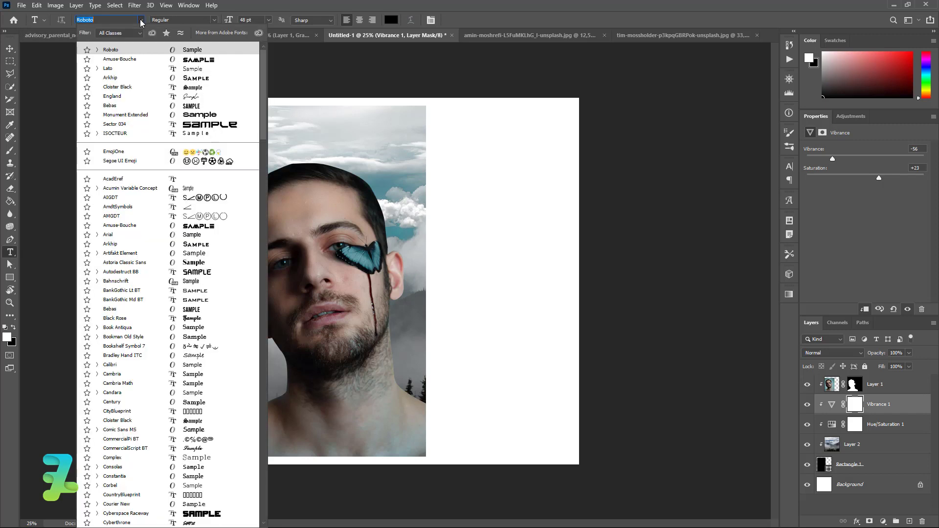
{"action": "left_click", "coordinate": [138, 51]}
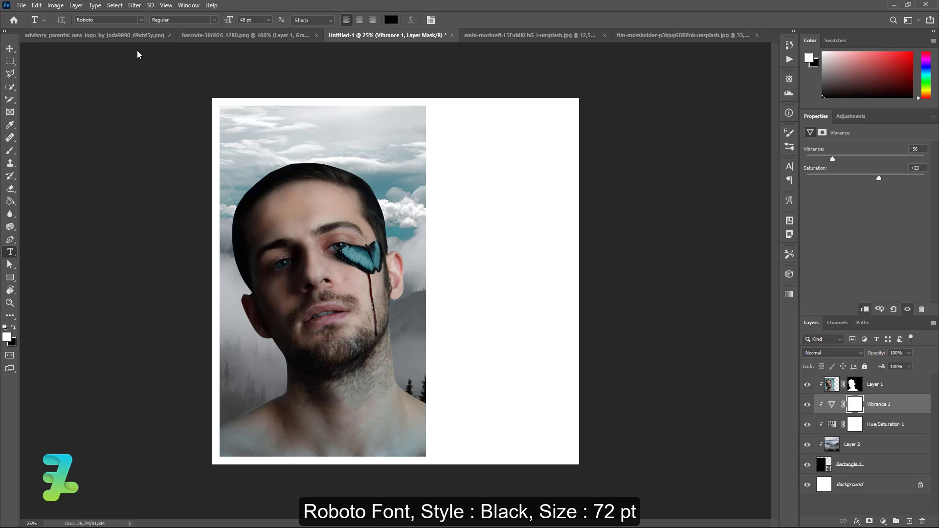
{"action": "left_click", "coordinate": [213, 22]}
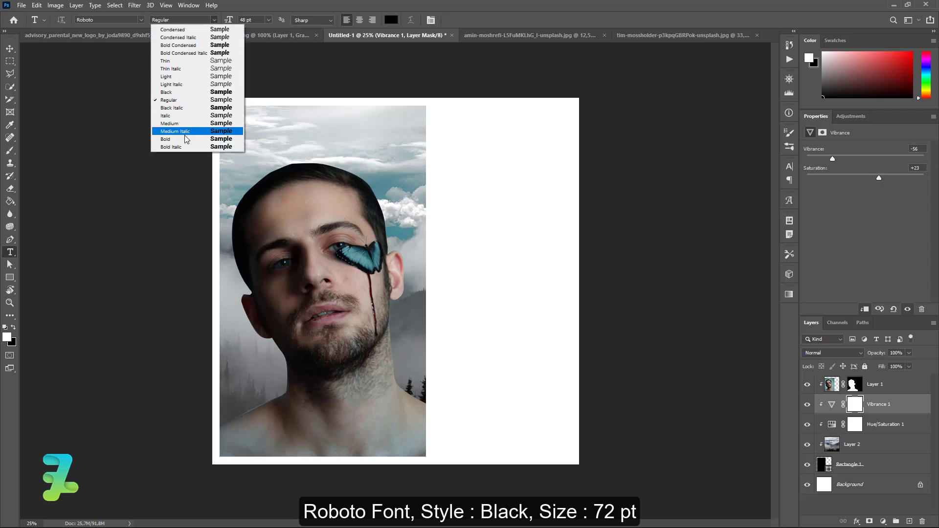
{"action": "left_click", "coordinate": [186, 94]}
{"action": "left_click", "coordinate": [268, 19]}
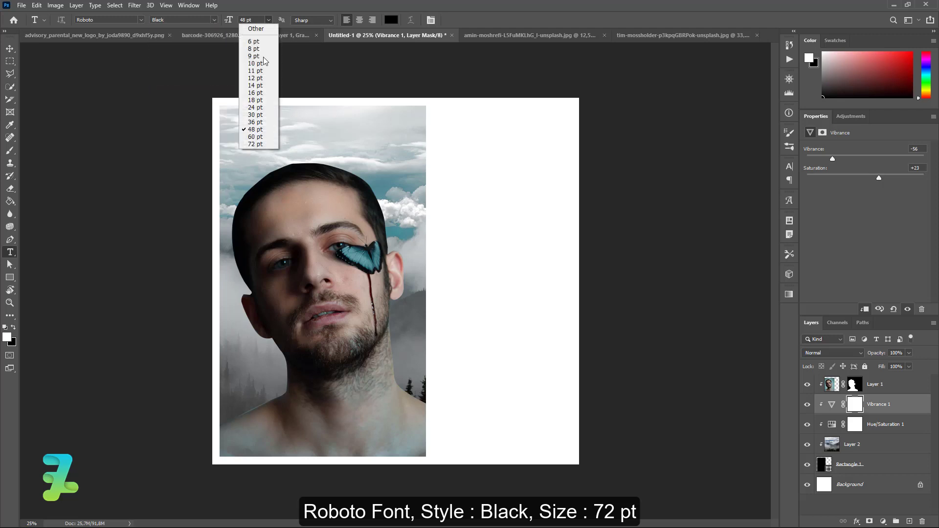
{"action": "left_click", "coordinate": [262, 144]}
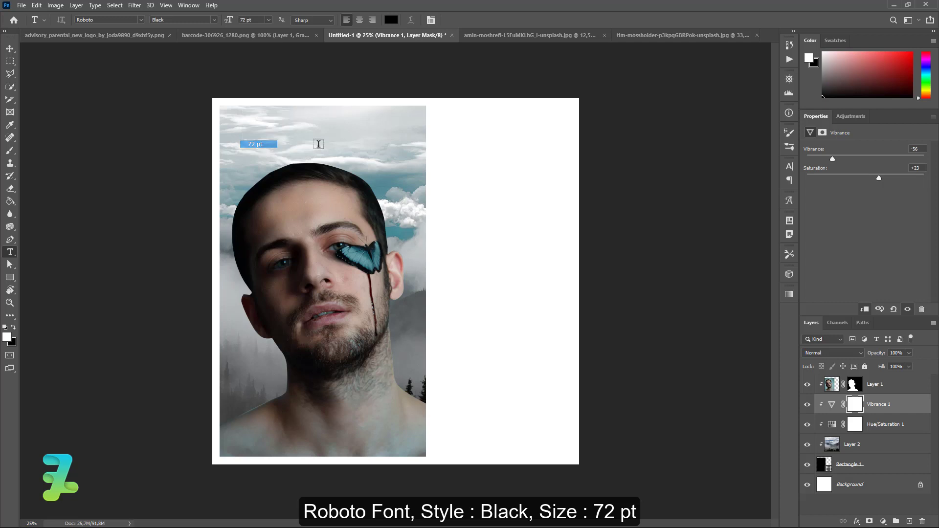
Step: Place Lorem Ipsum text at the top right and move its layer to the top of the stack
{"action": "left_click", "coordinate": [481, 136]}
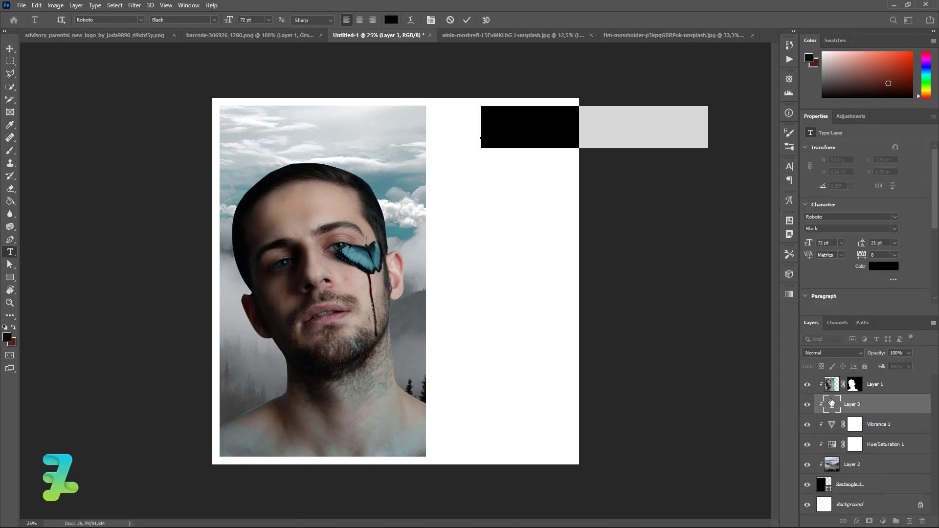
{"action": "left_click_drag", "start_coordinate": [831, 402], "coordinate": [831, 383]}
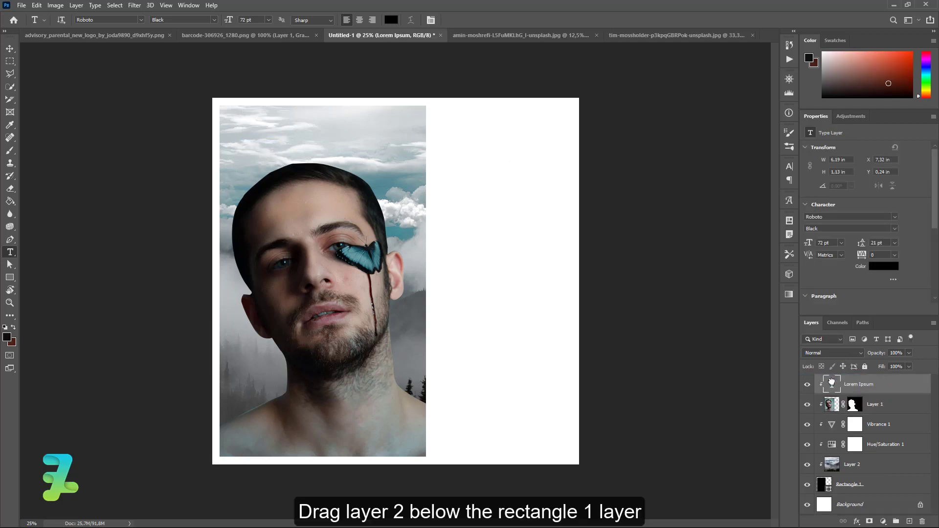
{"action": "left_click_drag", "start_coordinate": [828, 386], "coordinate": [829, 494]}
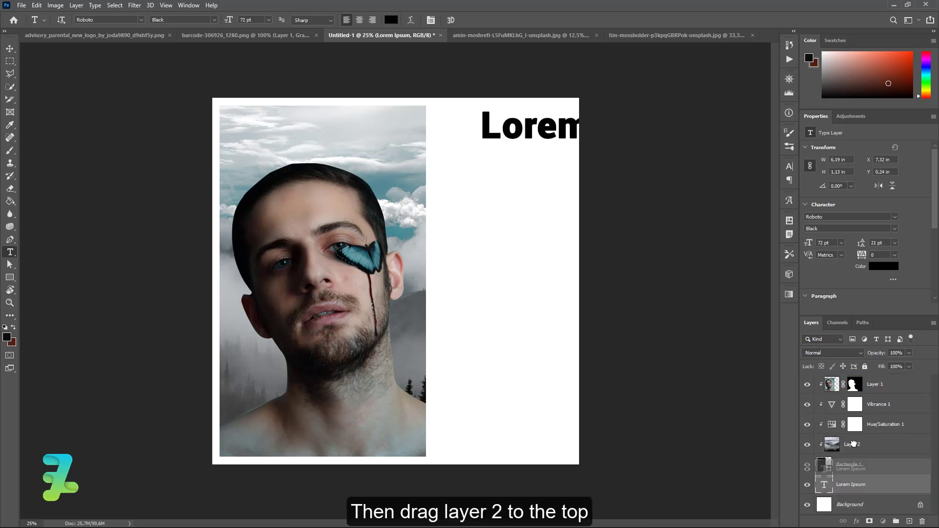
{"action": "left_click_drag", "start_coordinate": [850, 444], "coordinate": [861, 382]}
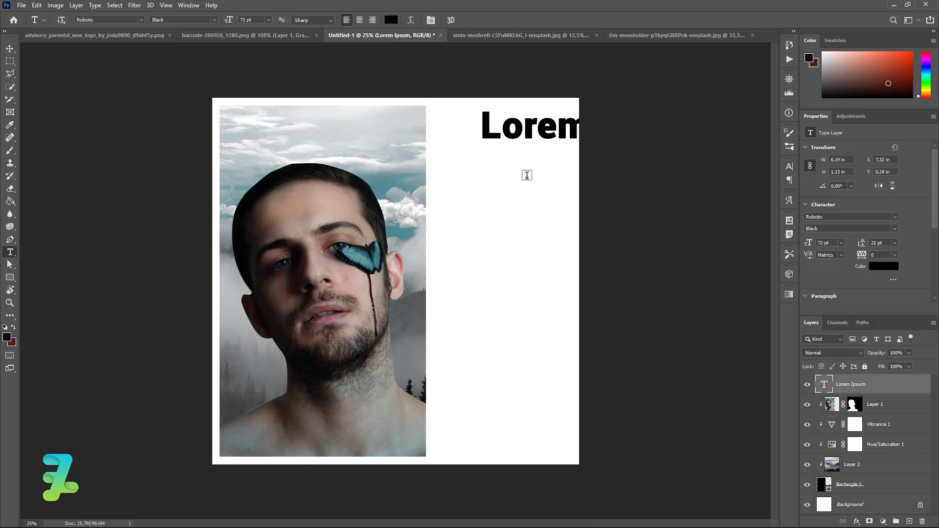
Step: Rotate the Lorem Ipsum text 90° and place it along the poster's right edge
{"action": "left_click", "coordinate": [10, 48]}
{"action": "key", "text": "ctrl+t"}
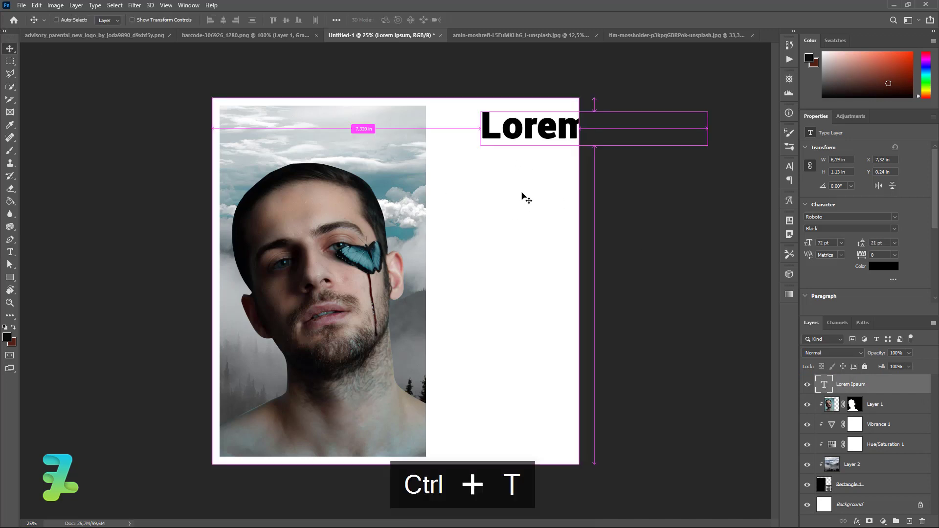
{"action": "mouse_move", "coordinate": [690, 196]}
{"action": "left_mouse_down"}
{"action": "mouse_move", "coordinate": [603, 274]}
{"action": "mouse_move", "coordinate": [538, 293]}
{"action": "left_mouse_up"}
{"action": "key", "text": "Return"}
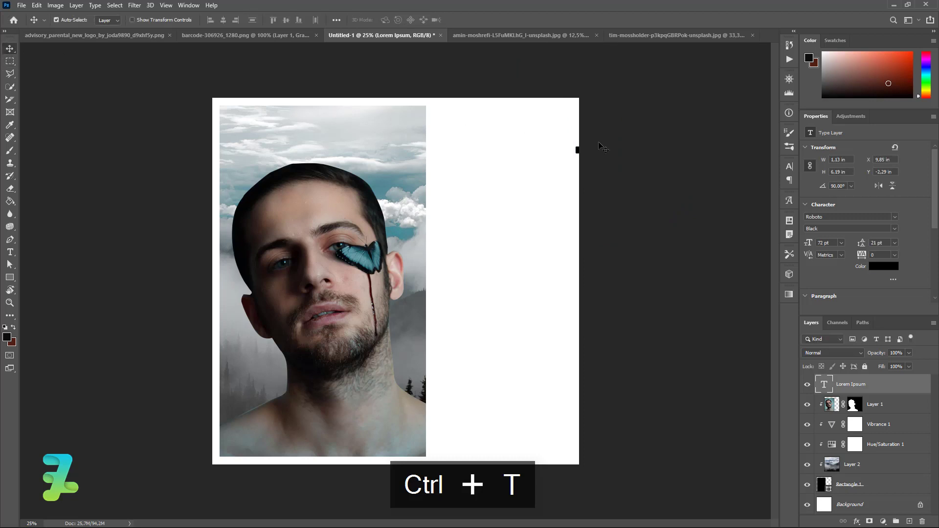
{"action": "mouse_move", "coordinate": [579, 147]}
{"action": "left_mouse_down"}
{"action": "mouse_move", "coordinate": [570, 240]}
{"action": "mouse_move", "coordinate": [559, 239]}
{"action": "left_mouse_up"}
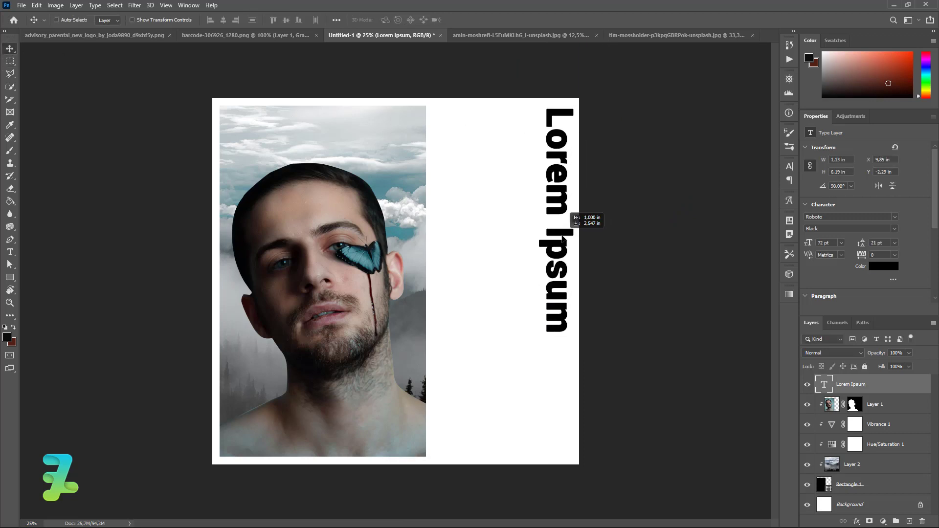
{"action": "left_click", "coordinate": [134, 6]}
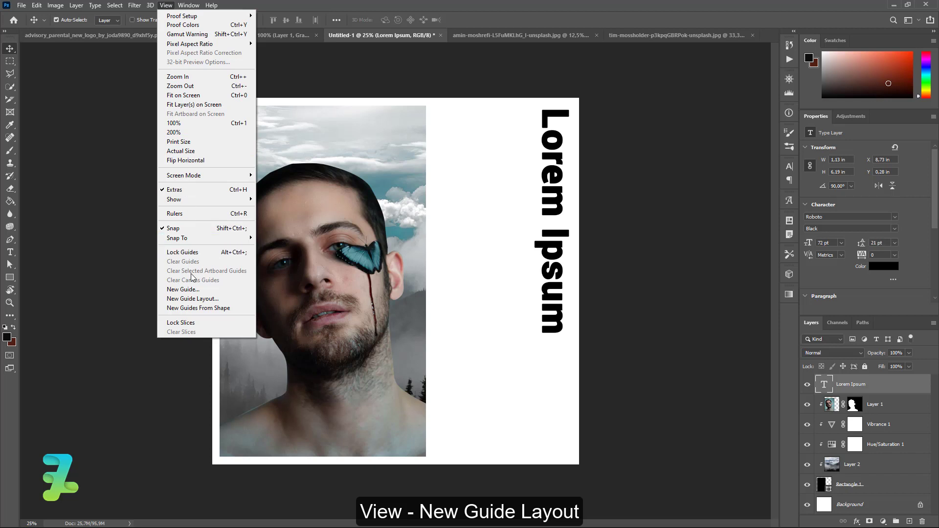
Step: Create a margin guide layout of 0,2 in on top, left, bottom and right
{"action": "left_click", "coordinate": [198, 299]}
{"action": "type", "text": "0,2"}
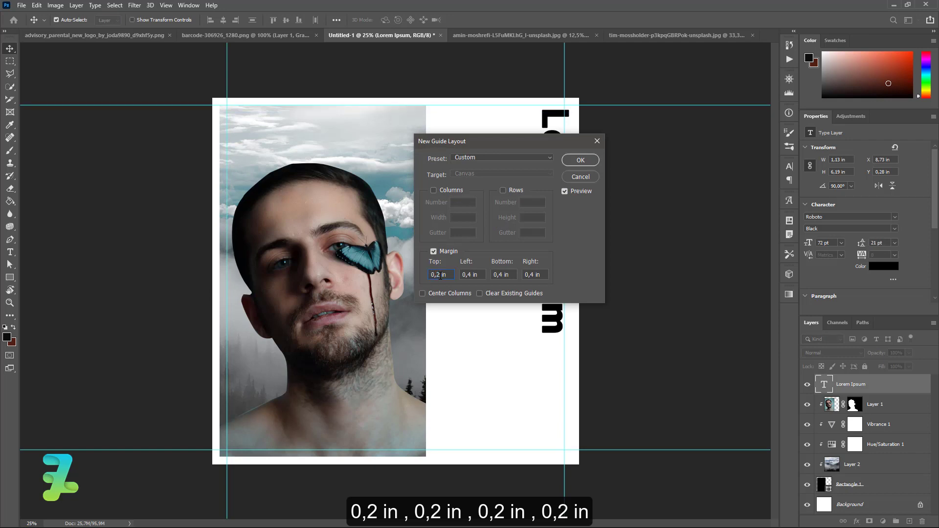
{"action": "double_click", "coordinate": [470, 275]}
{"action": "type", "text": "2"}
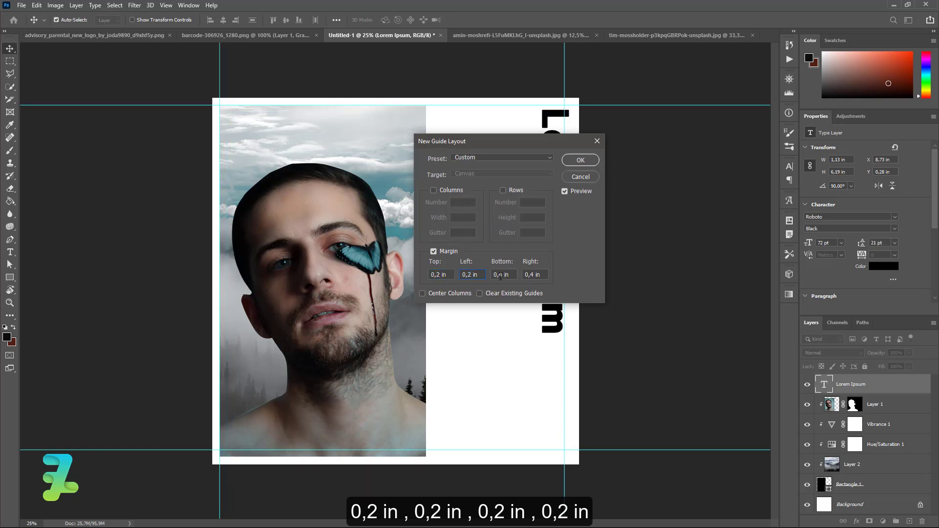
{"action": "type", "text": "2"}
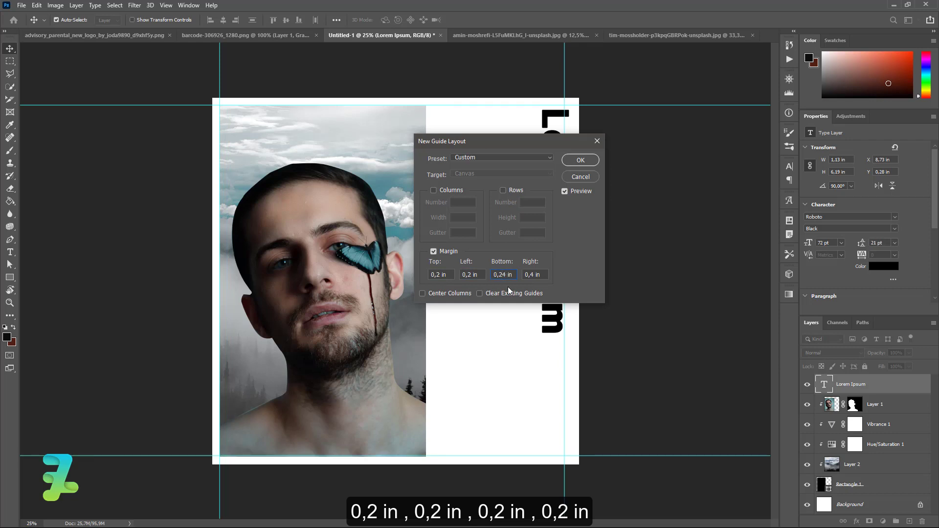
{"action": "key", "text": "BackSpace"}
{"action": "type", "text": "2"}
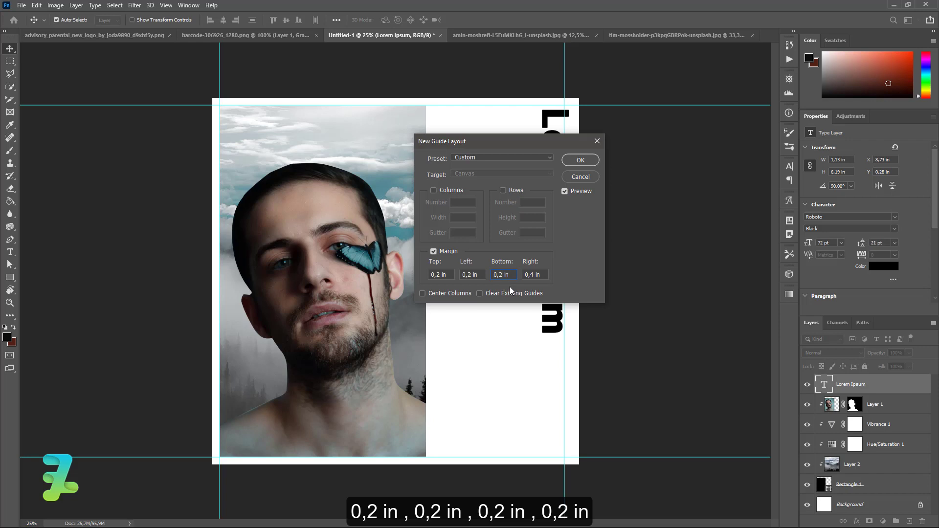
{"action": "left_click", "coordinate": [532, 274]}
{"action": "type", "text": "2"}
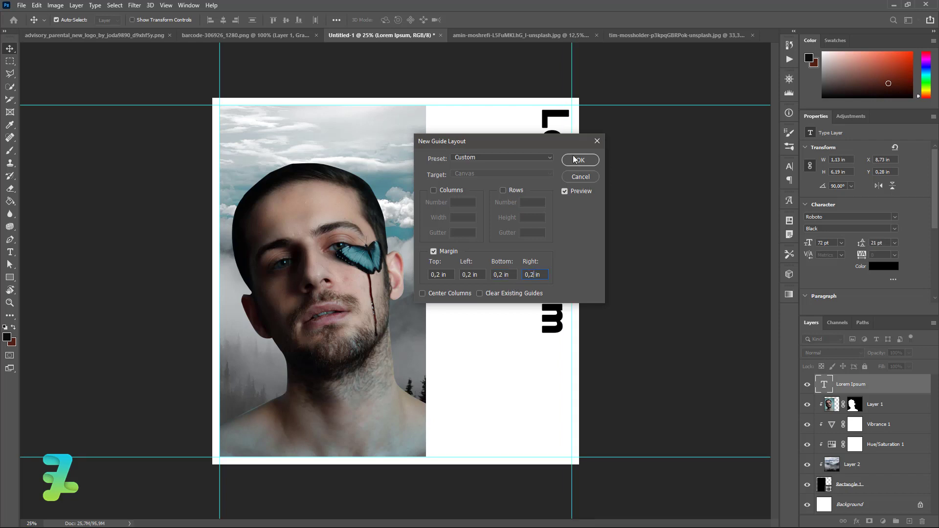
{"action": "left_click", "coordinate": [576, 161]}
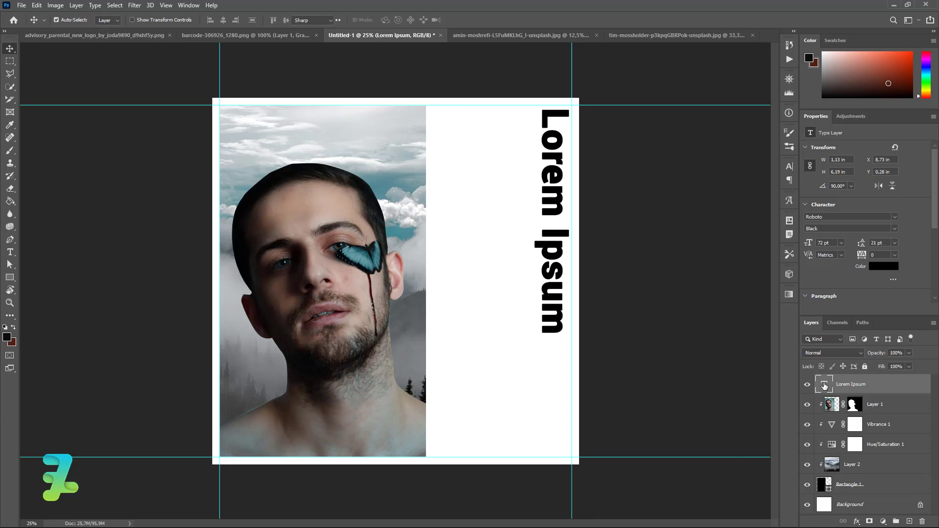
Step: Replace the Lorem Ipsum text with MOSHREFI and shift it up to the top guide
{"action": "double_click", "coordinate": [824, 386]}
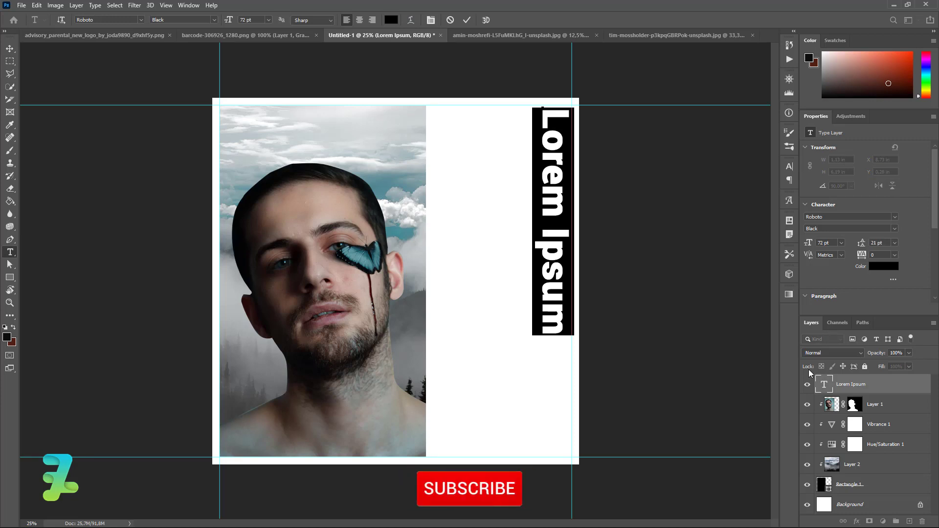
{"action": "type", "text": "MOSH"}
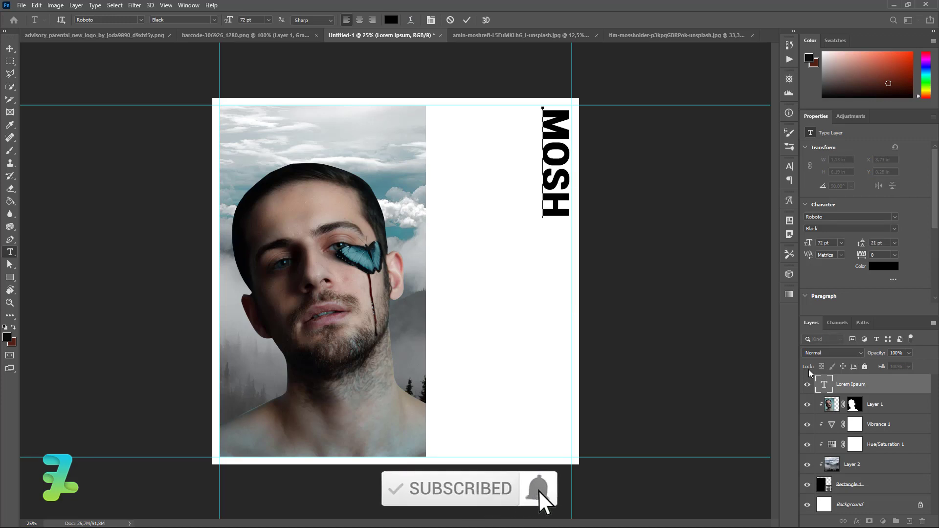
{"action": "type", "text": "REFI"}
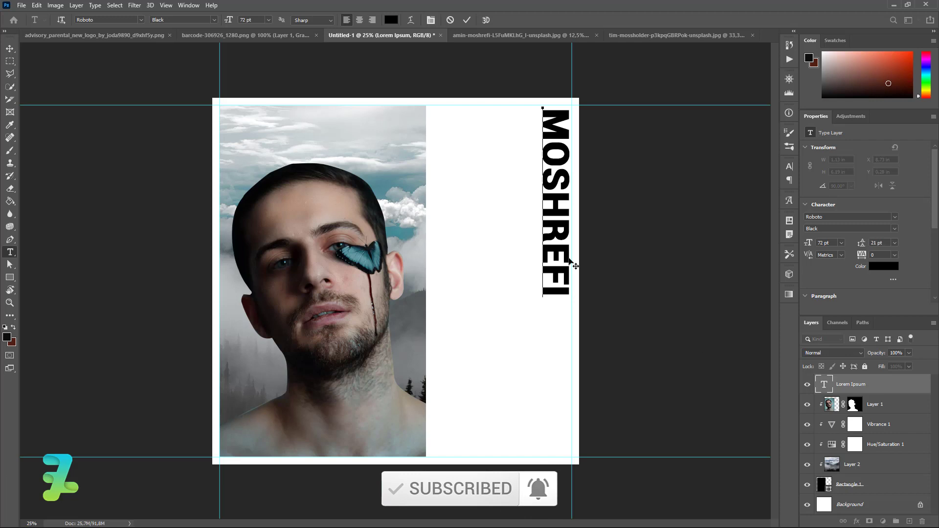
{"action": "left_click", "coordinate": [10, 48]}
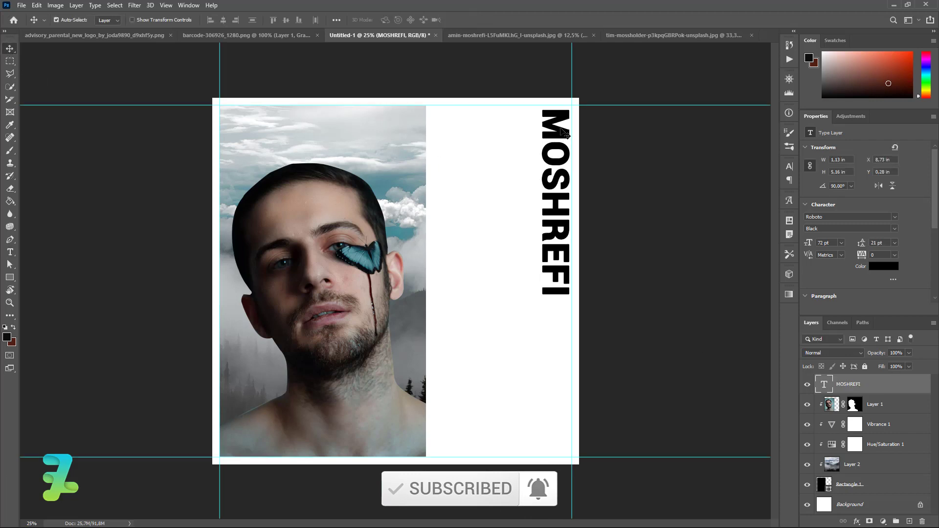
{"action": "left_click_drag", "start_coordinate": [565, 132], "coordinate": [559, 125]}
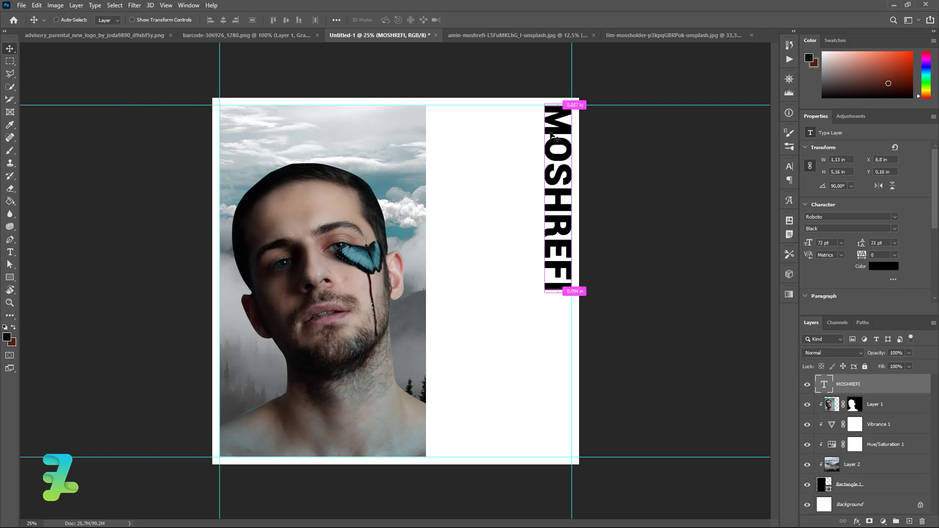
Step: Scale MOSHREFI up to about 190% and nudge it against the right margin guide
{"action": "key", "text": "ctrl+t"}
{"action": "mouse_move", "coordinate": [528, 294]}
{"action": "left_mouse_down"}
{"action": "mouse_move", "coordinate": [446, 434]}
{"action": "mouse_move", "coordinate": [425, 446]}
{"action": "left_mouse_up"}
{"action": "left_click", "coordinate": [10, 48]}
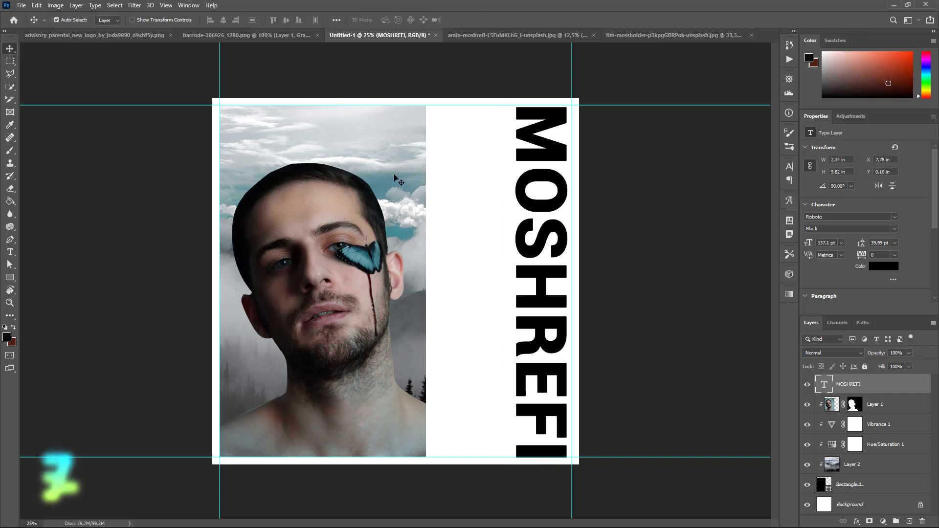
{"action": "key", "text": "Up"}
{"action": "key", "text": "Up"}
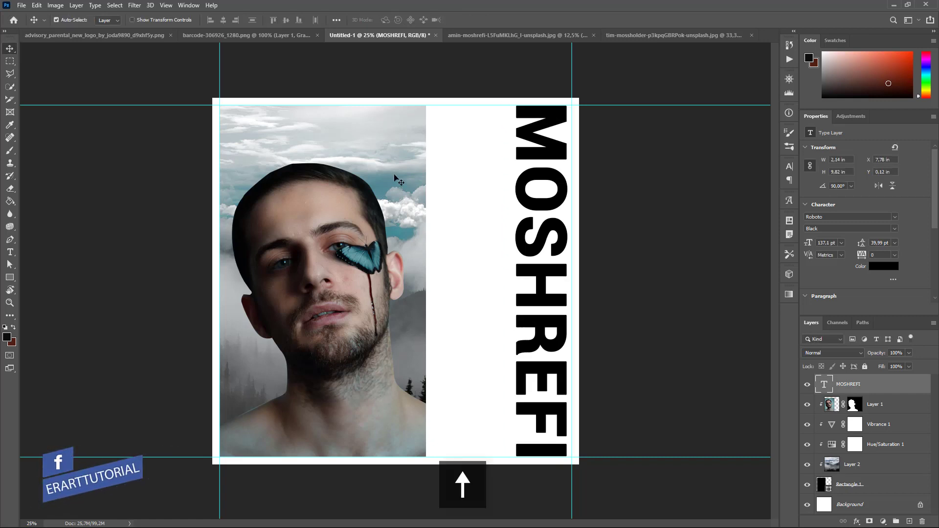
{"action": "key", "text": "Right"}
{"action": "key", "text": "Right"}
{"action": "key", "text": "Right"}
{"action": "key", "text": "Right"}
{"action": "key", "text": "Right"}
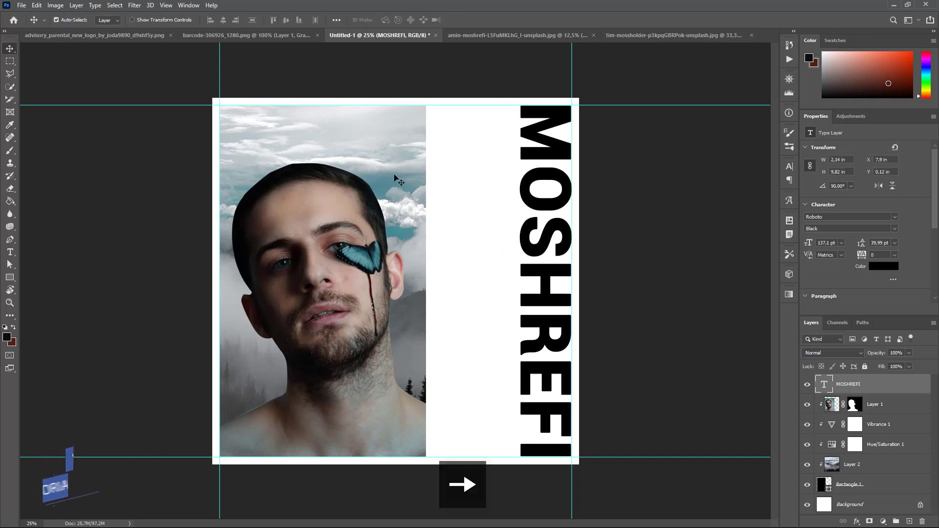
Step: Colour the MOSHREFI letters cyan #42bad0
{"action": "double_click", "coordinate": [824, 386]}
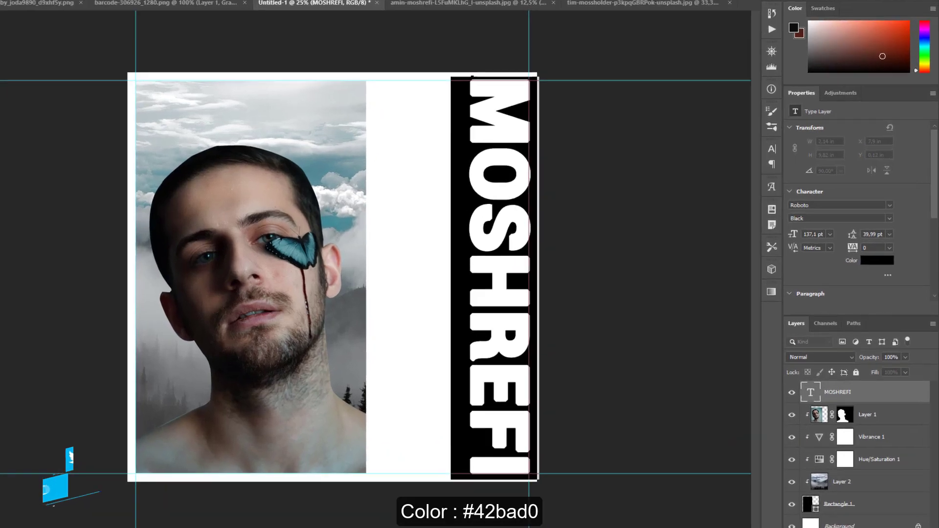
{"action": "left_click", "coordinate": [793, 28]}
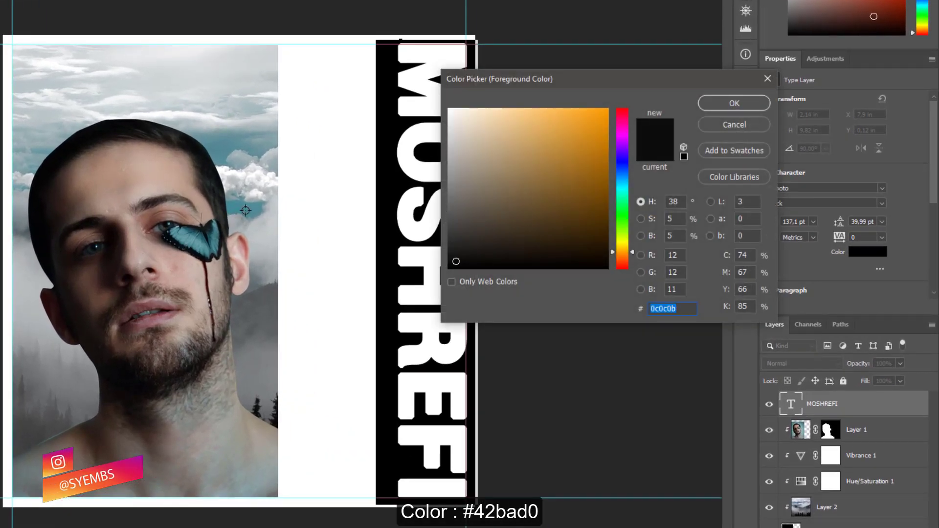
{"action": "left_click", "coordinate": [245, 210]}
{"action": "type", "text": "42bad0"}
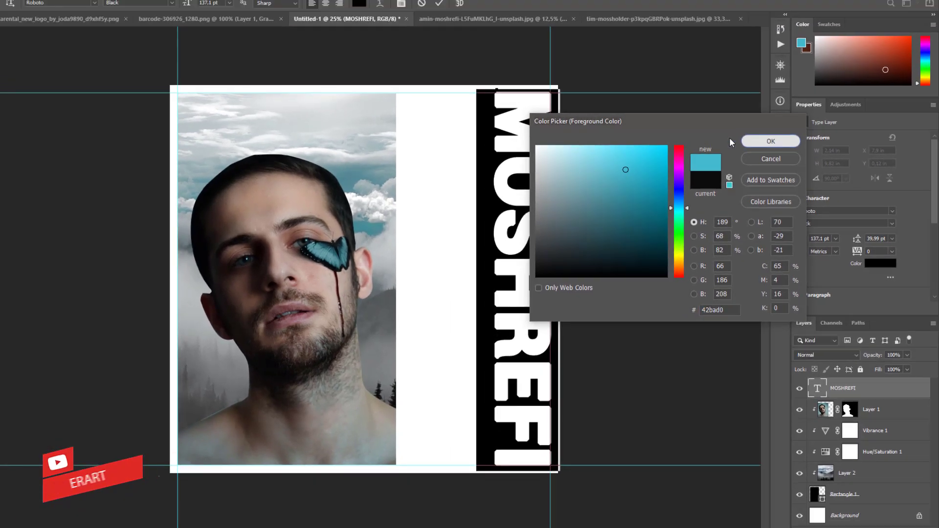
{"action": "left_click", "coordinate": [734, 103]}
{"action": "left_click", "coordinate": [10, 49]}
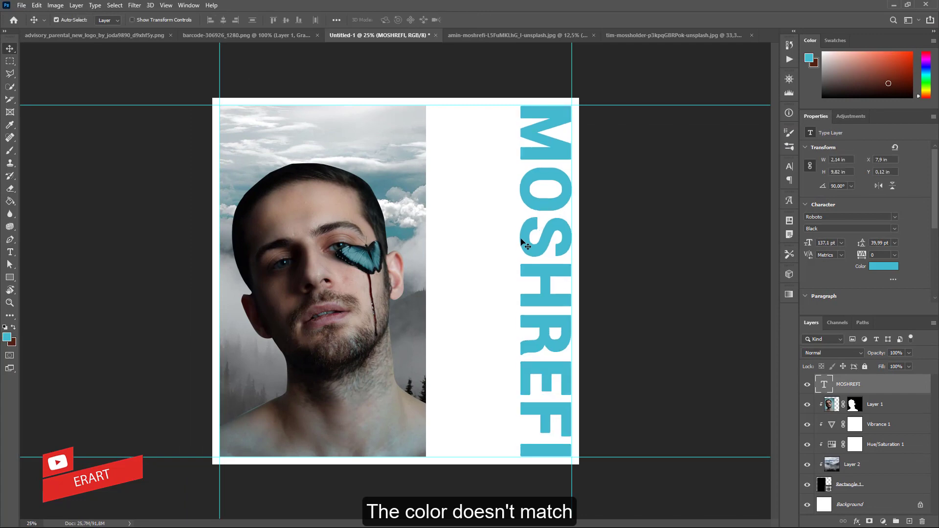
Step: Change MOSHREFI to darker teal #328a9a and duplicate the text layer
{"action": "double_click", "coordinate": [825, 384]}
{"action": "left_click", "coordinate": [883, 266]}
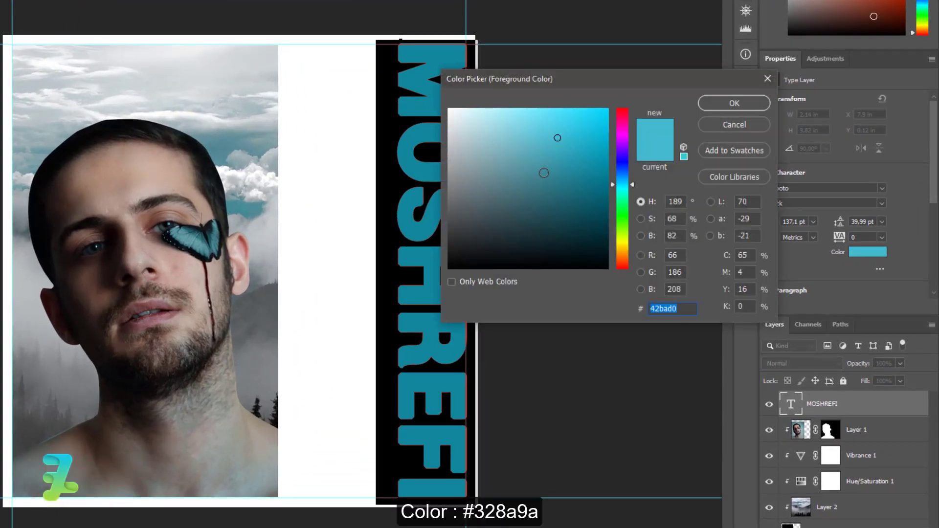
{"action": "type", "text": "328a9a"}
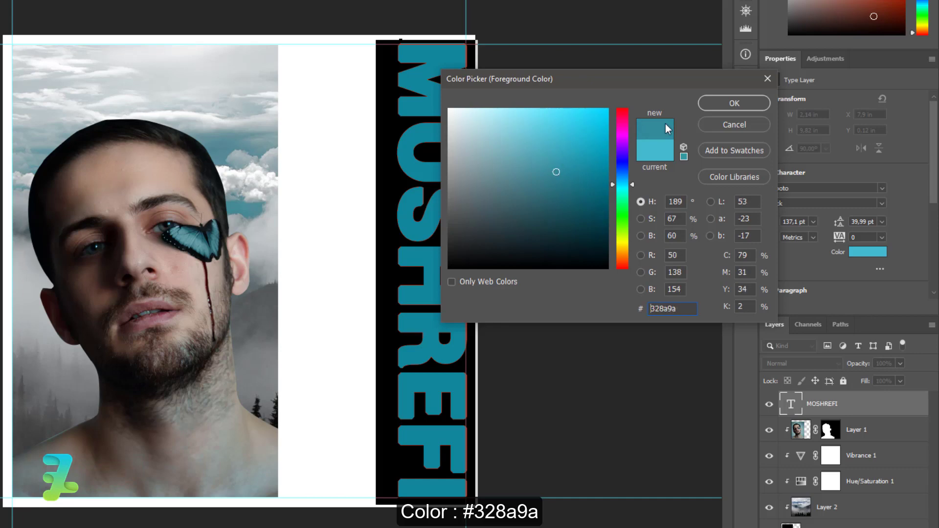
{"action": "left_click", "coordinate": [720, 107]}
{"action": "key", "text": "ctrl+Return"}
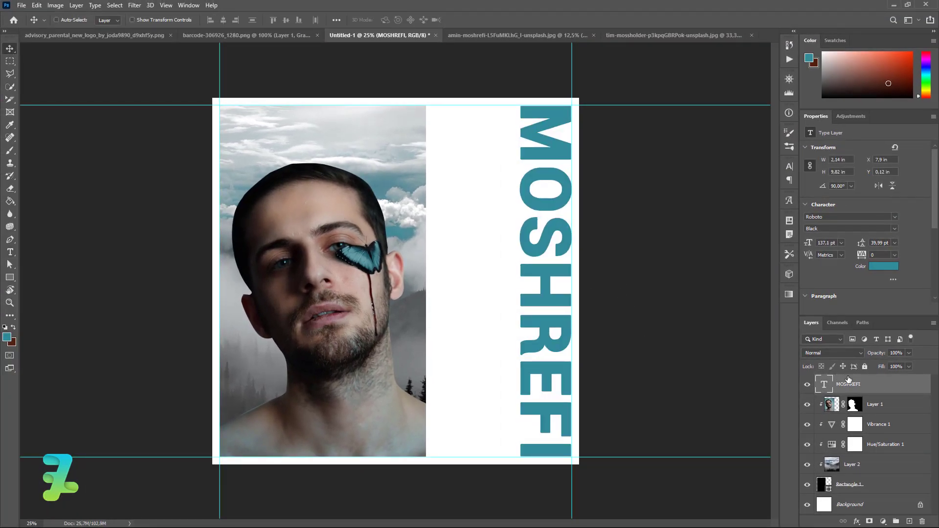
{"action": "key", "text": "ctrl+j"}
Step: Set the original MOSHREFI layer's fill to 0%
{"action": "left_click", "coordinate": [829, 405]}
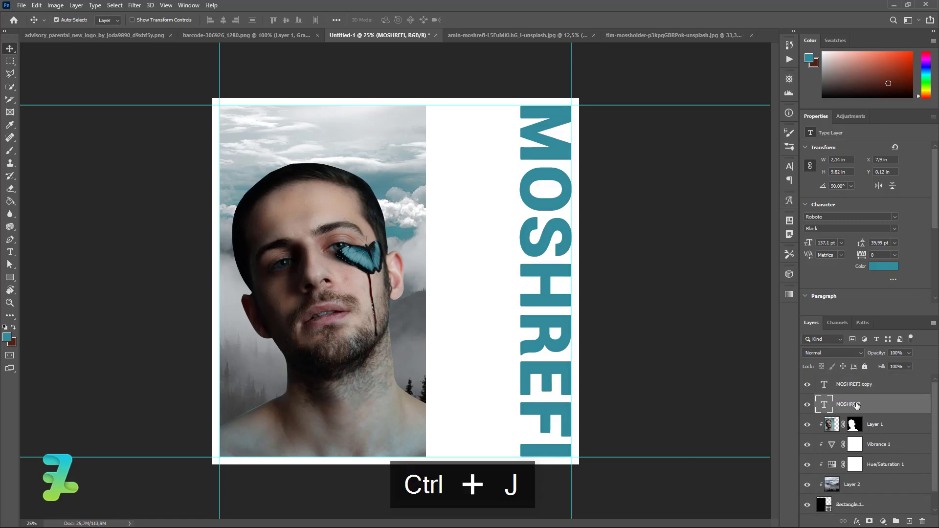
{"action": "left_click_drag", "start_coordinate": [909, 378], "coordinate": [849, 379]}
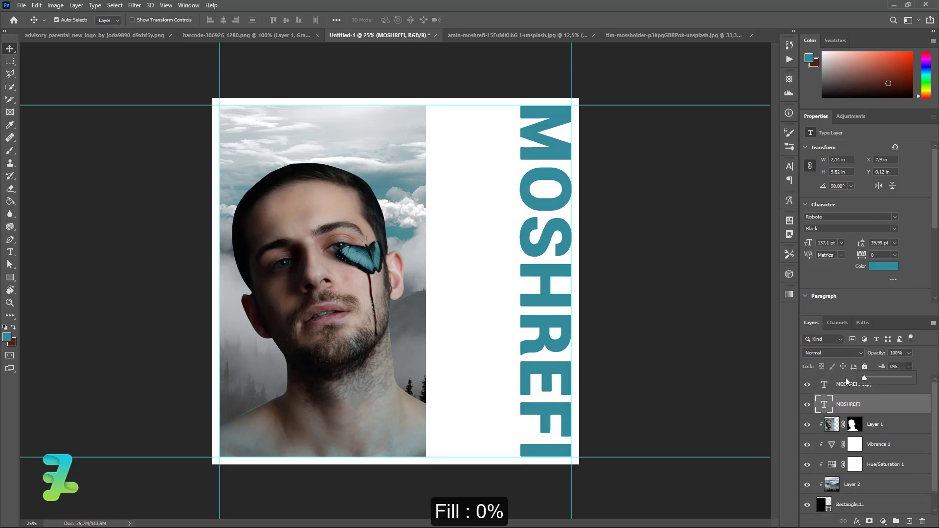
{"action": "left_click", "coordinate": [892, 409]}
Step: Give MOSHREFI a 5 px outside teal stroke and shift it slightly left
{"action": "double_click", "coordinate": [892, 408]}
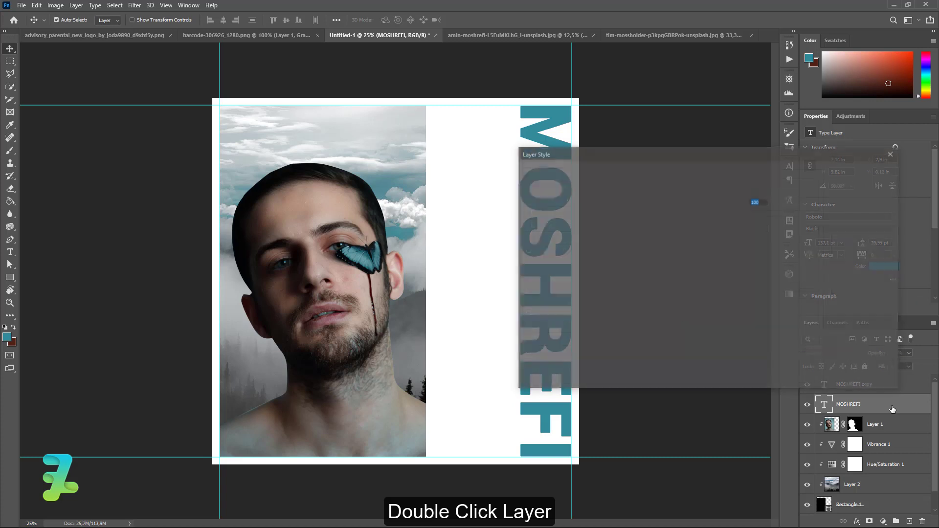
{"action": "left_click", "coordinate": [527, 238]}
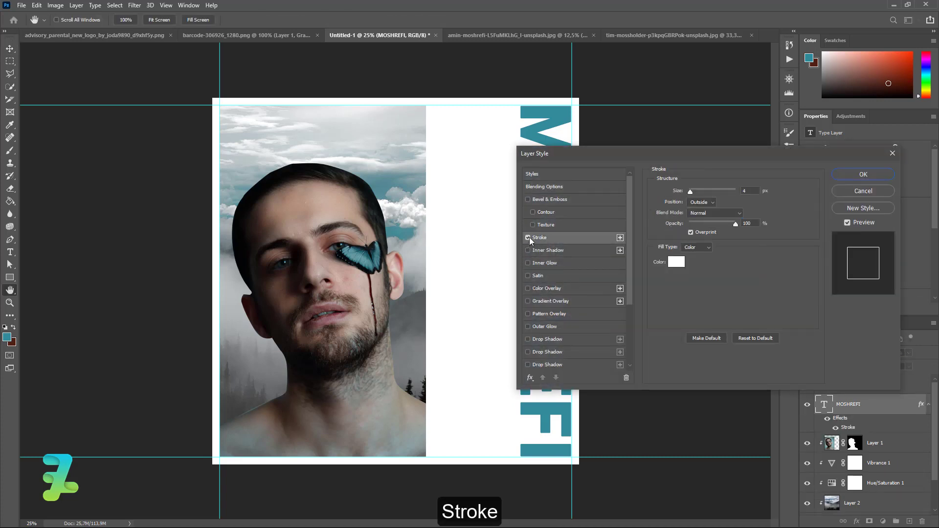
{"action": "left_click", "coordinate": [681, 261]}
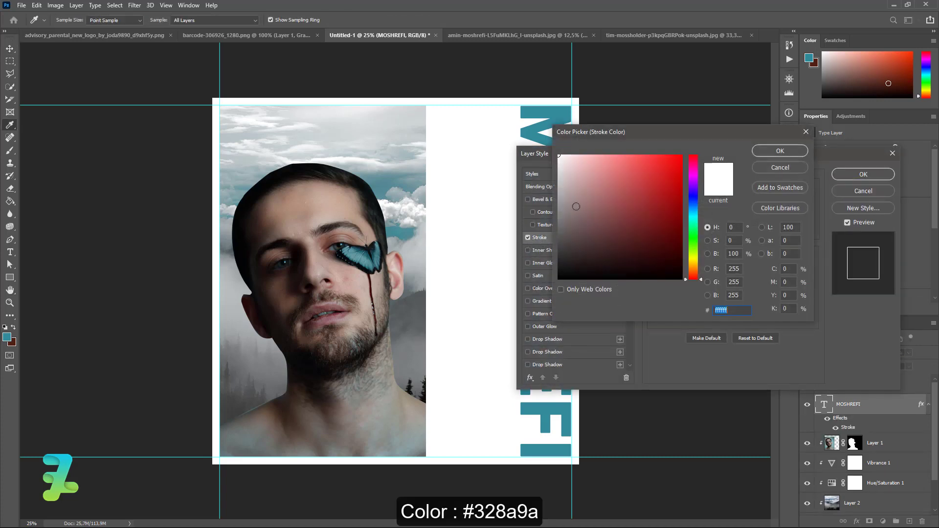
{"action": "left_click", "coordinate": [541, 113]}
{"action": "left_click", "coordinate": [780, 151]}
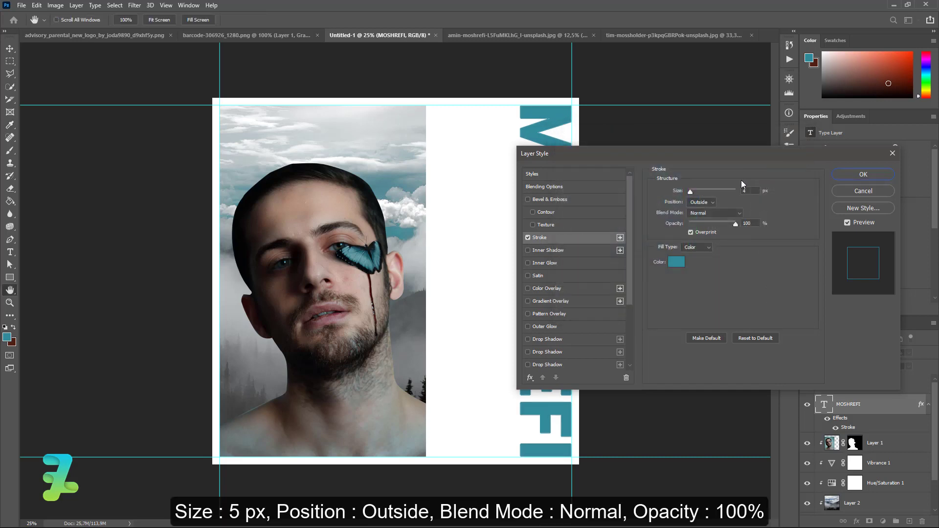
{"action": "left_click", "coordinate": [707, 202]}
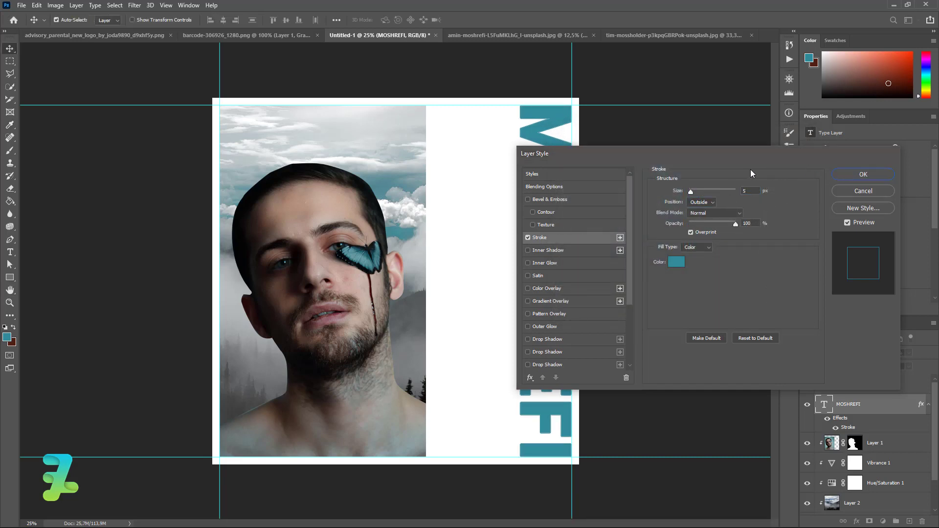
{"action": "left_click", "coordinate": [863, 174]}
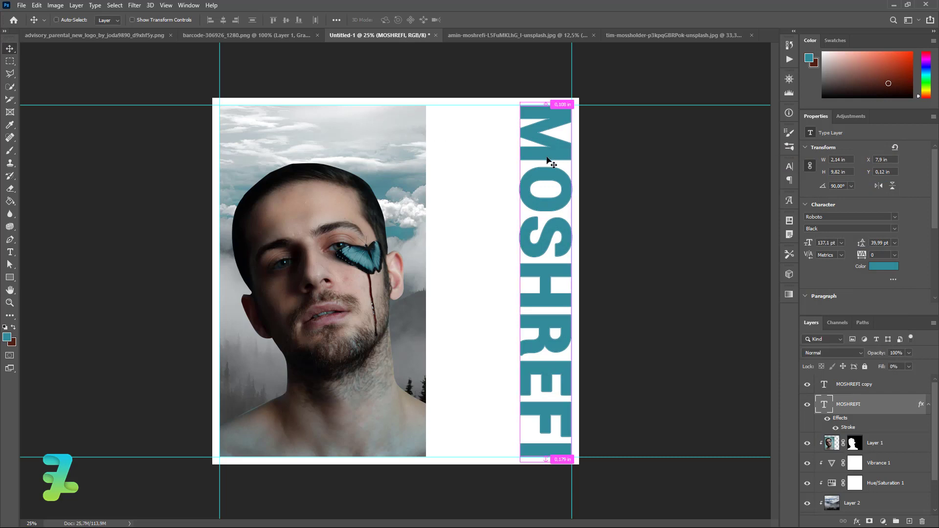
{"action": "left_click_drag", "start_coordinate": [553, 156], "coordinate": [548, 157]}
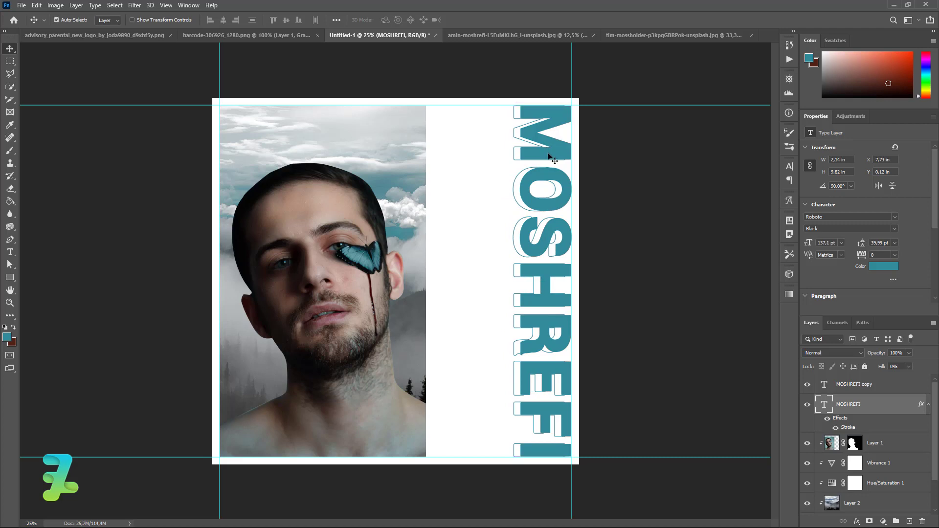
Step: Copy the barcode image into the Untitled-1 poster as a new layer
{"action": "left_click", "coordinate": [256, 36]}
{"action": "right_click", "coordinate": [256, 37]}
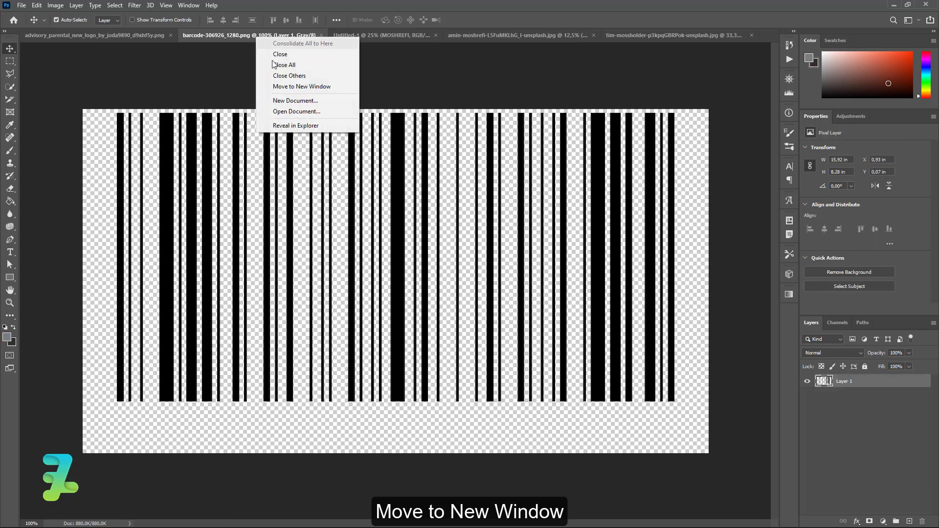
{"action": "left_click", "coordinate": [293, 86]}
{"action": "left_click_drag", "start_coordinate": [340, 142], "coordinate": [473, 404]}
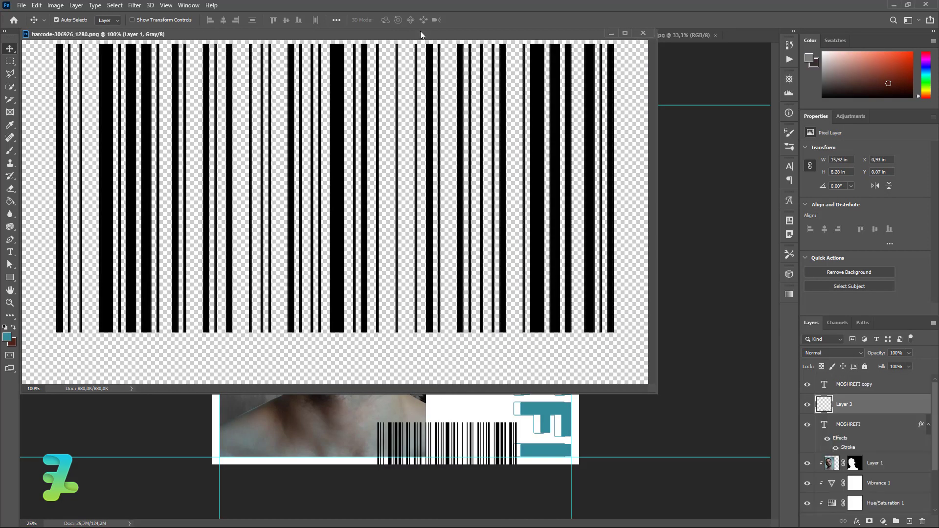
{"action": "left_click_drag", "start_coordinate": [421, 31], "coordinate": [447, 39]}
{"action": "left_click", "coordinate": [448, 38]}
{"action": "left_click", "coordinate": [217, 38]}
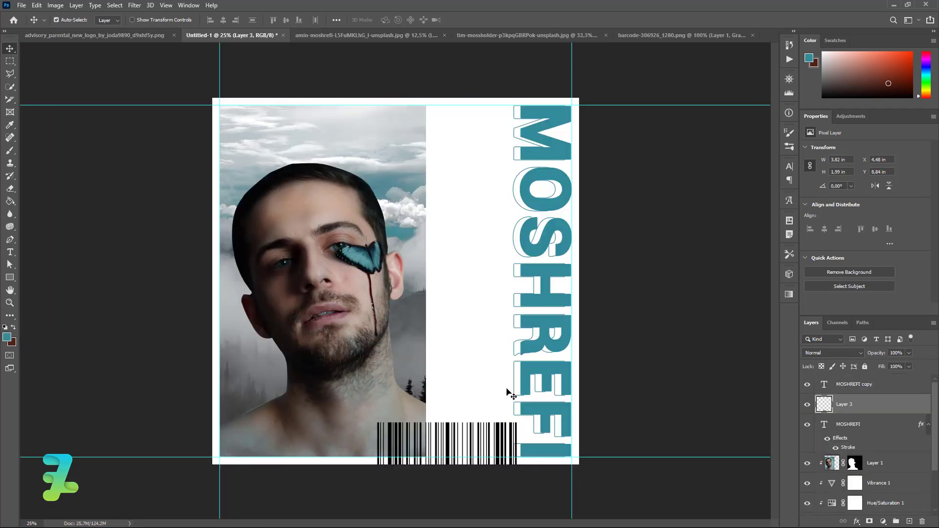
{"action": "left_click_drag", "start_coordinate": [474, 420], "coordinate": [484, 364]}
Step: Rotate the barcode 90° upright and place it beside the MOSHREFI title
{"action": "key", "text": "ctrl+t"}
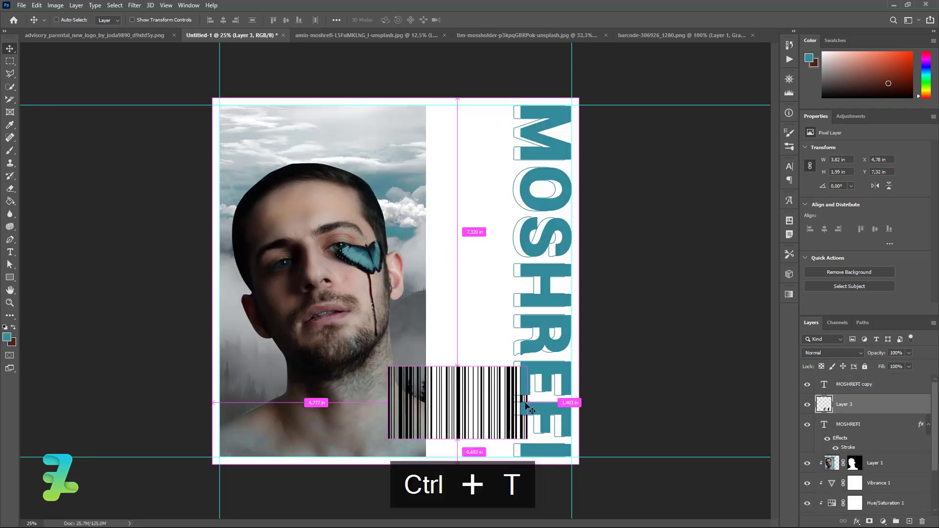
{"action": "left_click_drag", "start_coordinate": [556, 438], "coordinate": [454, 471]}
{"action": "left_click_drag", "start_coordinate": [448, 404], "coordinate": [459, 388]}
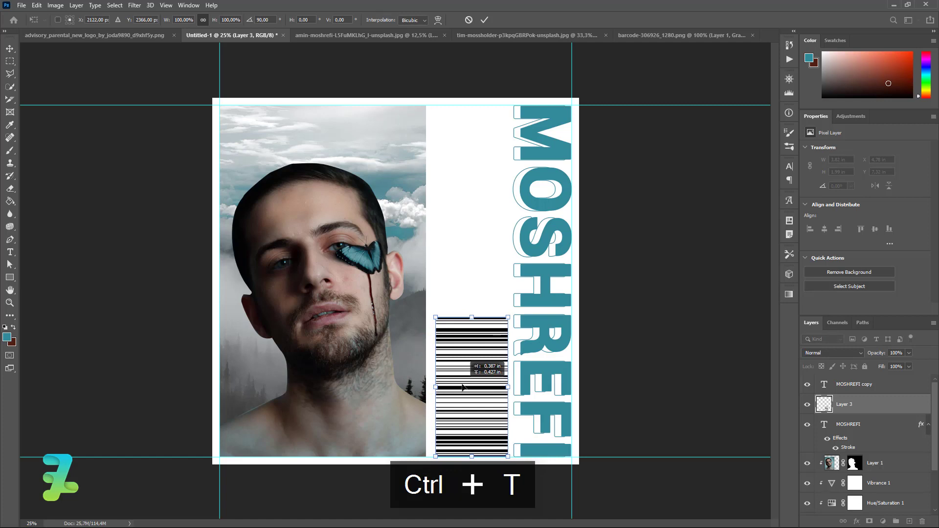
{"action": "left_click_drag", "start_coordinate": [459, 388], "coordinate": [461, 388]}
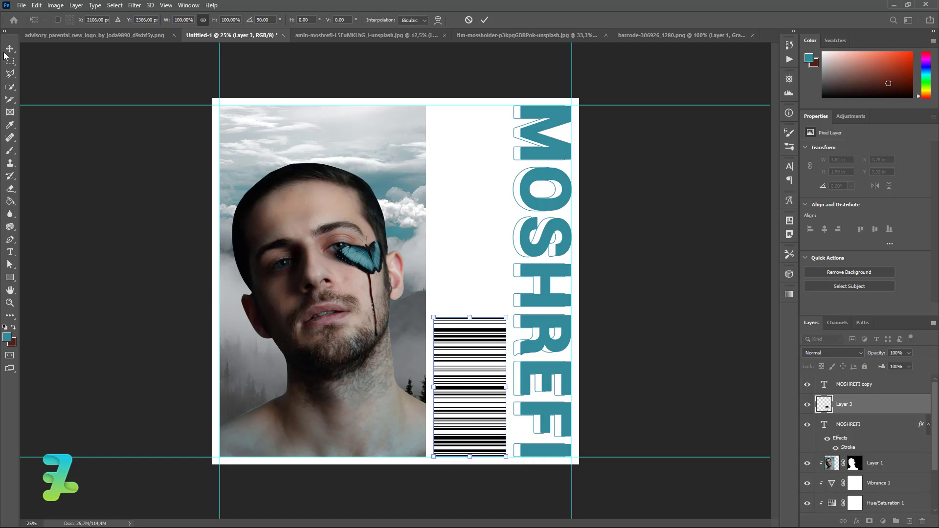
{"action": "key", "text": "Return"}
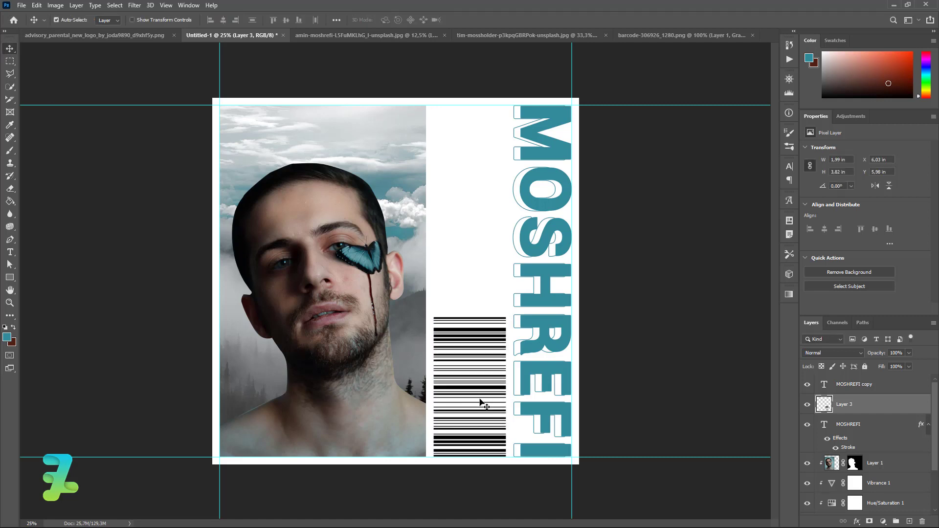
Step: Apply a near-black #121212 Color Overlay to barcode Layer 3
{"action": "double_click", "coordinate": [890, 409]}
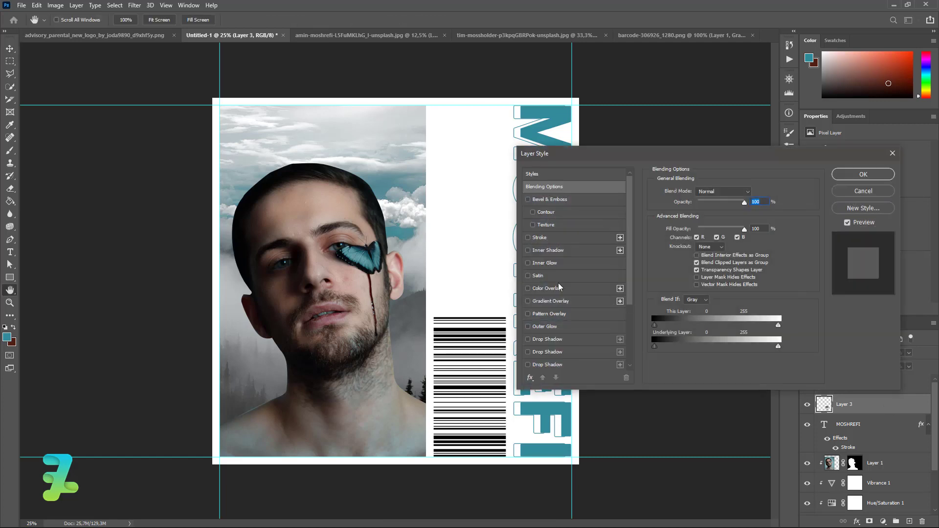
{"action": "left_click", "coordinate": [528, 289]}
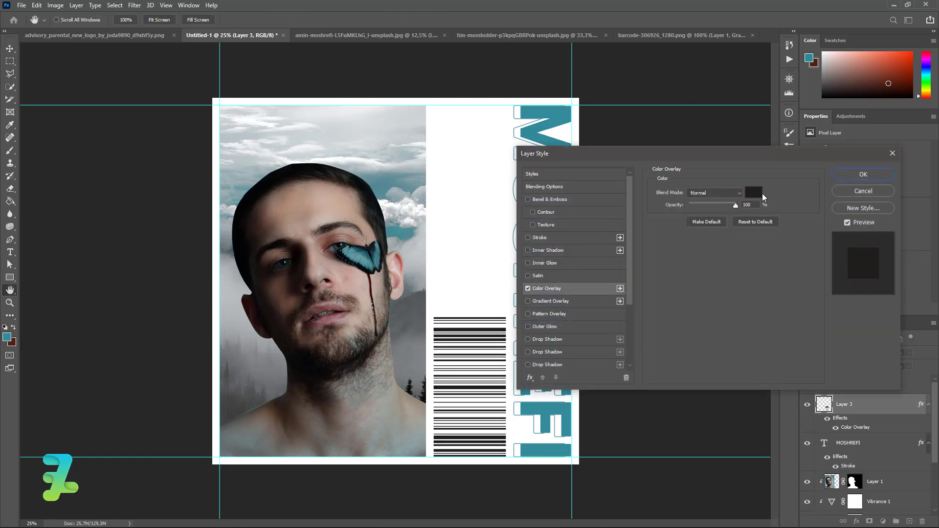
{"action": "left_click", "coordinate": [753, 193]}
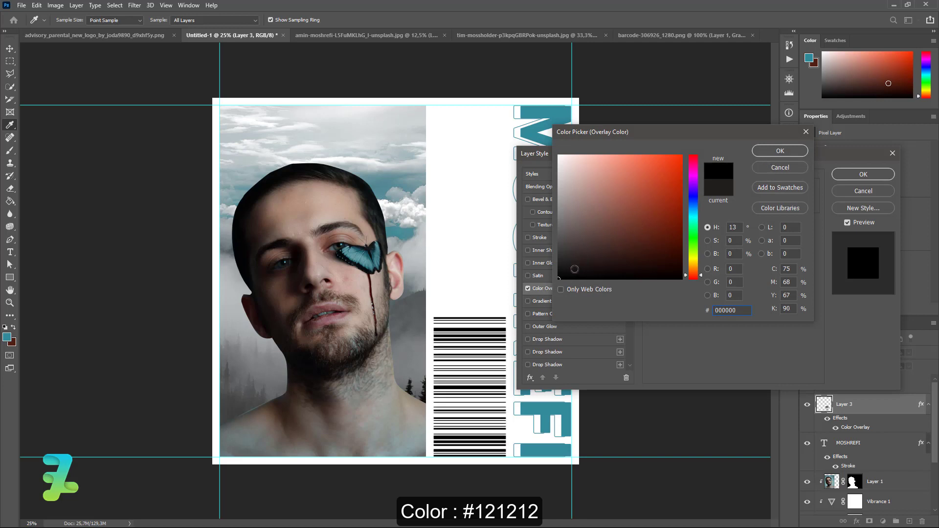
{"action": "left_click", "coordinate": [567, 271]}
{"action": "left_click", "coordinate": [566, 270]}
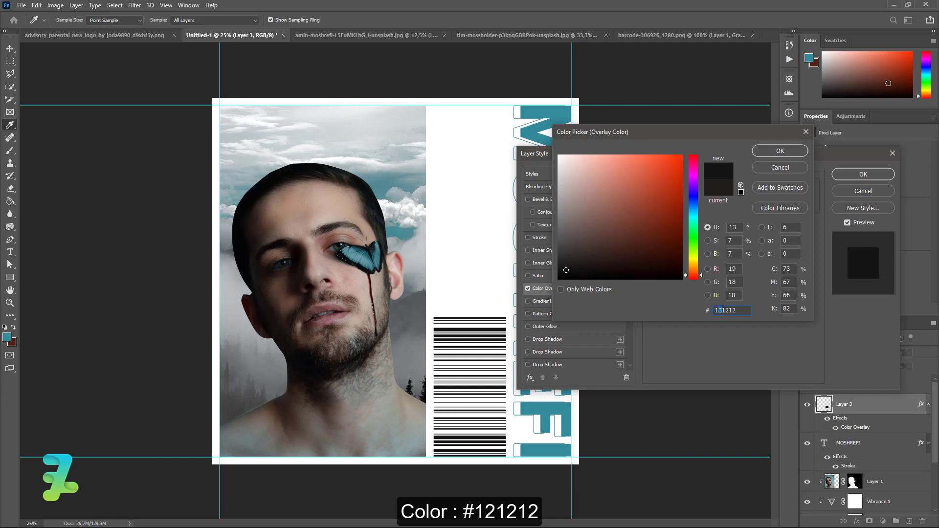
{"action": "type", "text": "2"}
{"action": "left_click", "coordinate": [785, 151]}
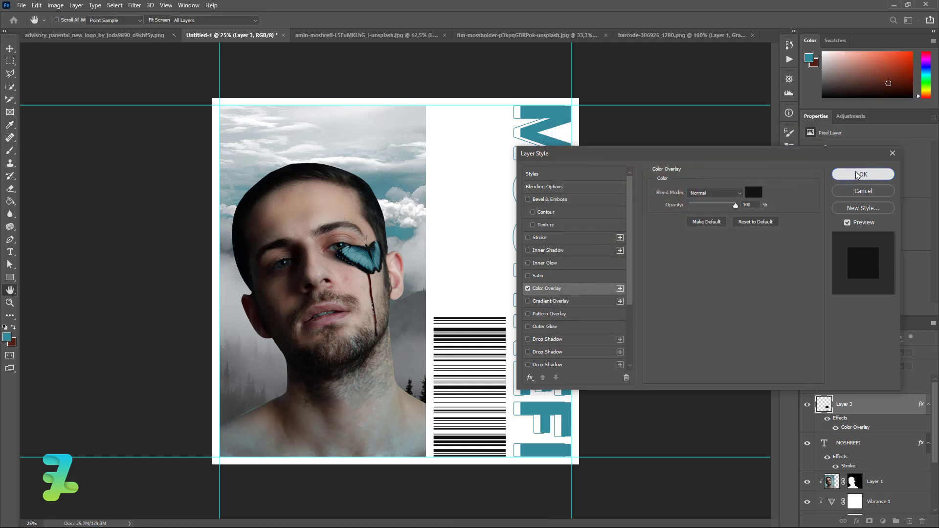
{"action": "left_click", "coordinate": [855, 171]}
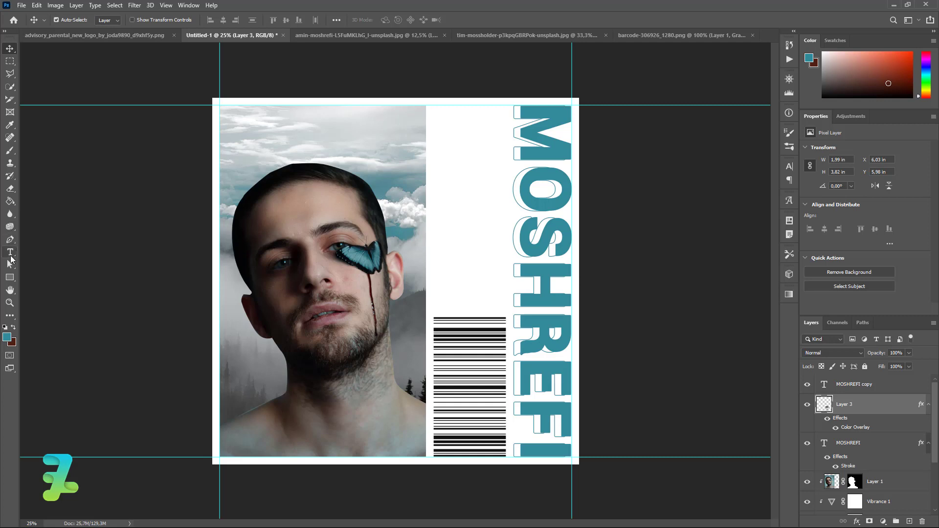
Step: Add an inverted layer mask hiding a thin strip of the barcode's left edge
{"action": "left_click", "coordinate": [6, 64]}
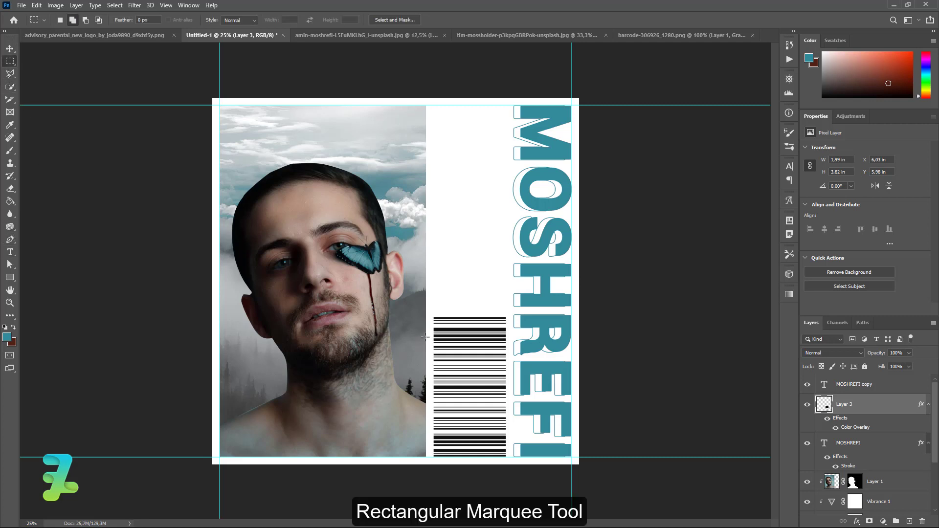
{"action": "left_click_drag", "start_coordinate": [430, 325], "coordinate": [443, 449]}
{"action": "left_click", "coordinate": [869, 521]}
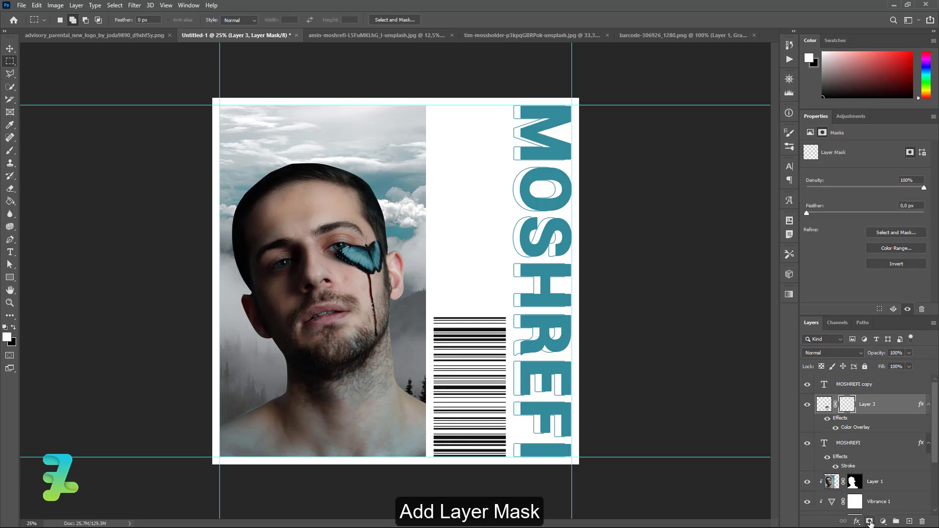
{"action": "key", "text": "ctrl+i"}
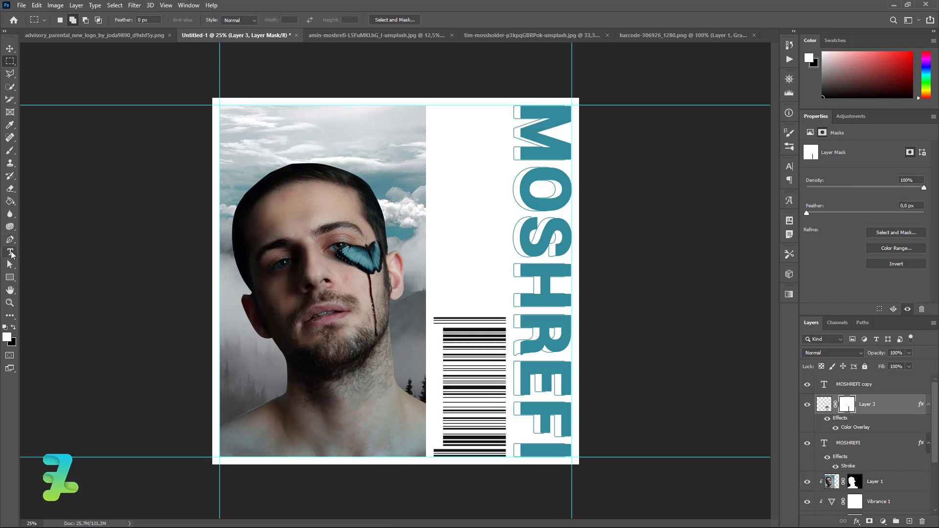
Step: Set the foreground colour to dark grey #121212
{"action": "left_click", "coordinate": [13, 327]}
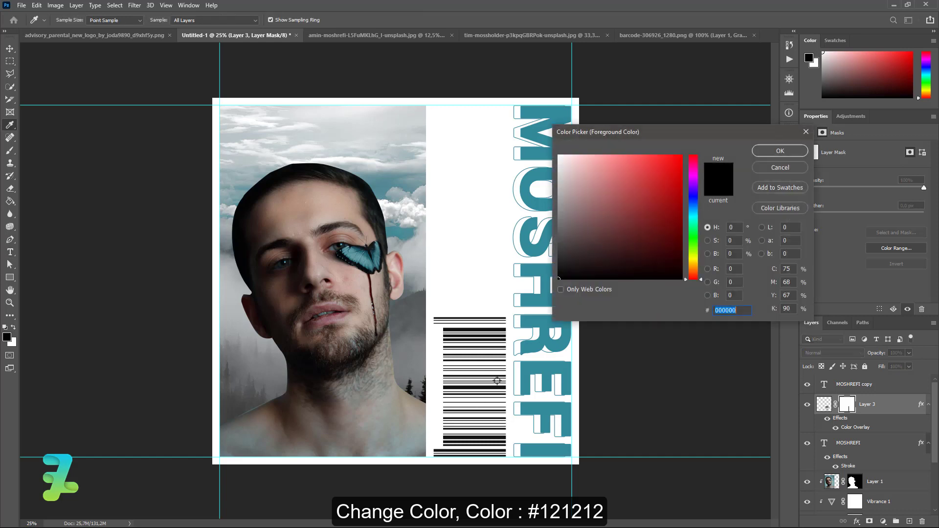
{"action": "left_click", "coordinate": [469, 328]}
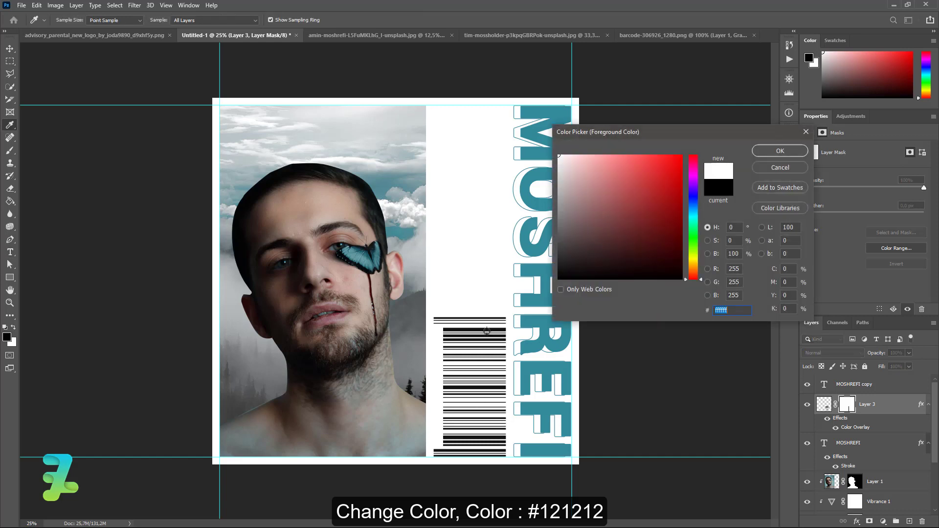
{"action": "type", "text": "12"}
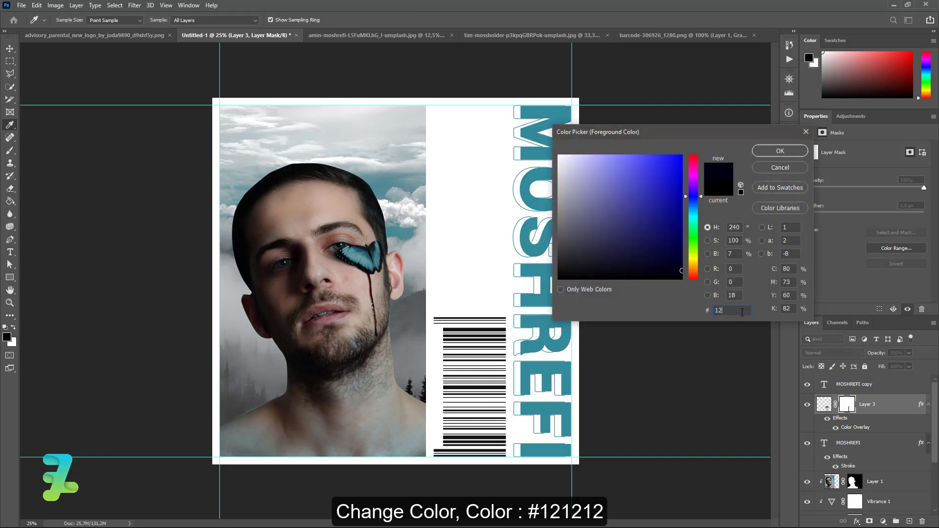
{"action": "type", "text": "1212"}
{"action": "left_click", "coordinate": [780, 152]}
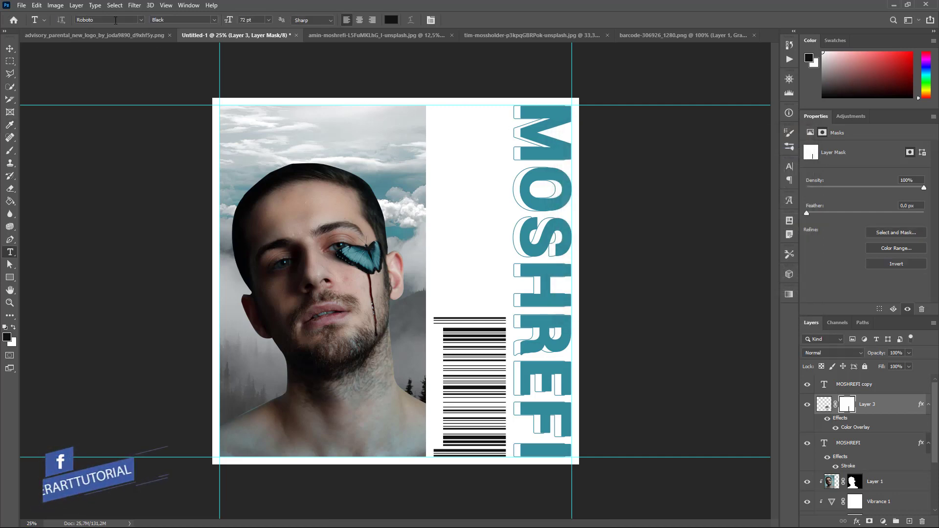
Step: Choose the PixelFJVerdana12pt font and type the number text '2341 424'
{"action": "left_click", "coordinate": [141, 20]}
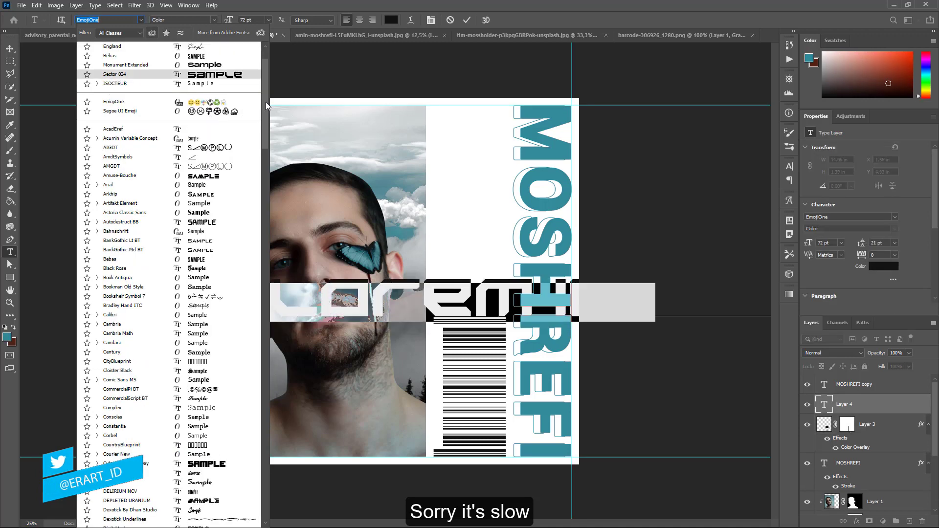
{"action": "left_click_drag", "start_coordinate": [266, 102], "coordinate": [267, 279]}
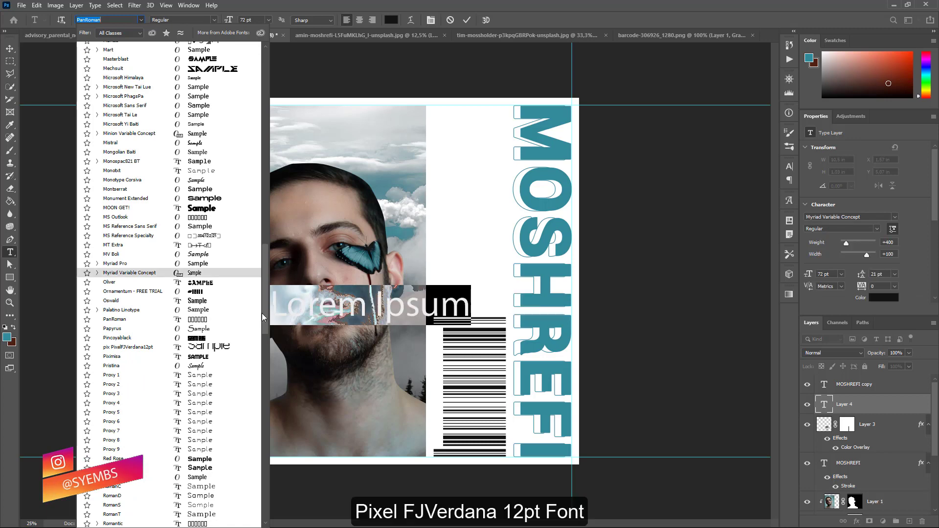
{"action": "left_click_drag", "start_coordinate": [266, 290], "coordinate": [267, 321]}
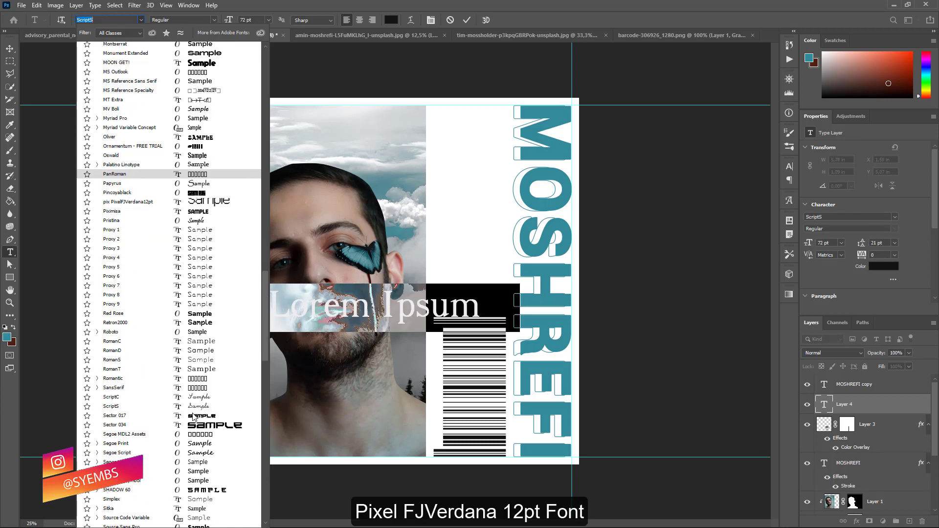
{"action": "left_click", "coordinate": [142, 202]}
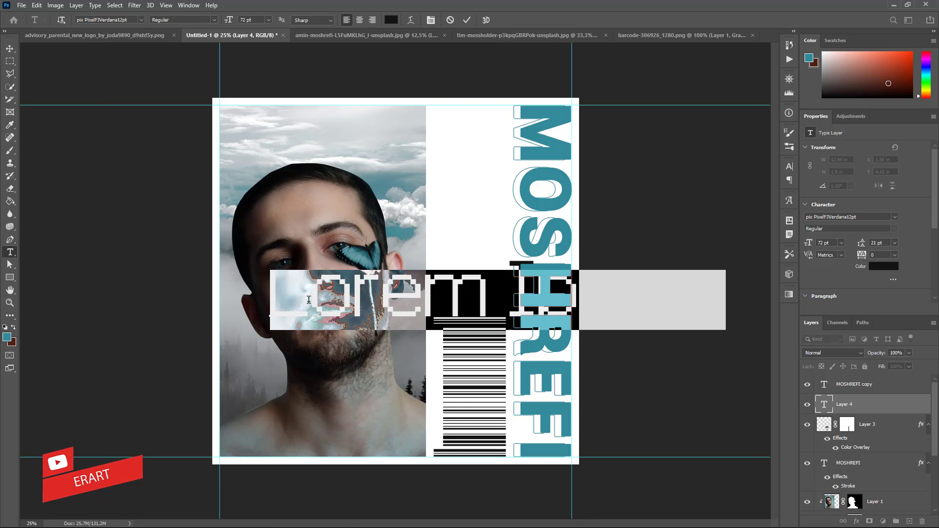
{"action": "type", "text": "234"}
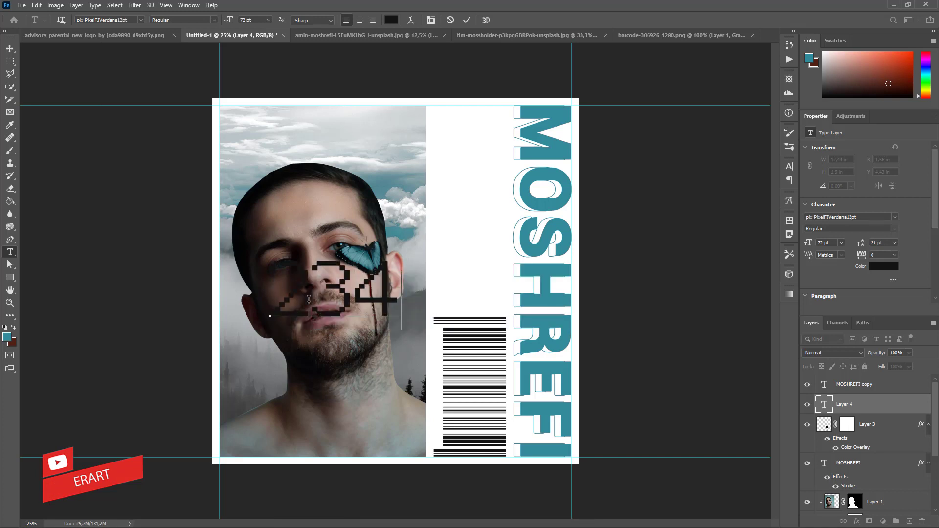
{"action": "type", "text": "1 424"}
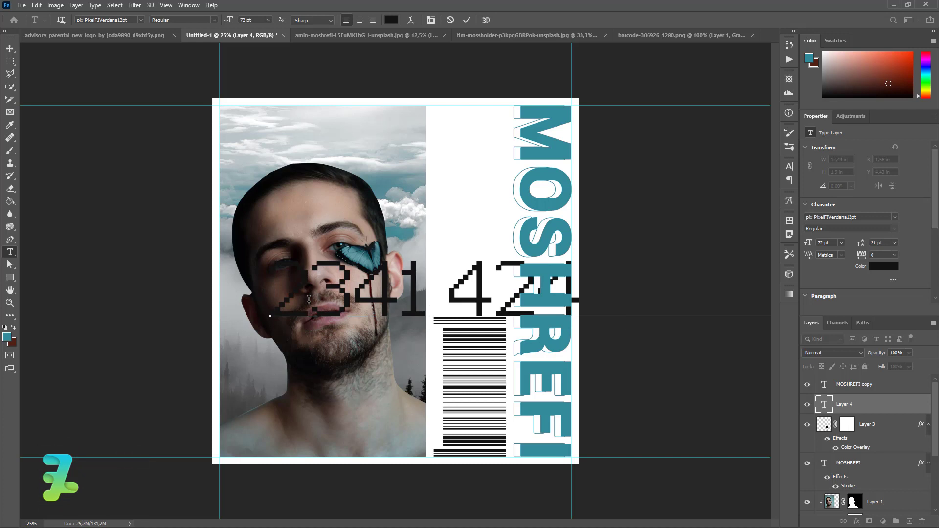
Step: Resize the whole number text to 4 pt and commit it
{"action": "key", "text": "ctrl+a"}
{"action": "left_click", "coordinate": [268, 20]}
{"action": "left_click", "coordinate": [261, 86]}
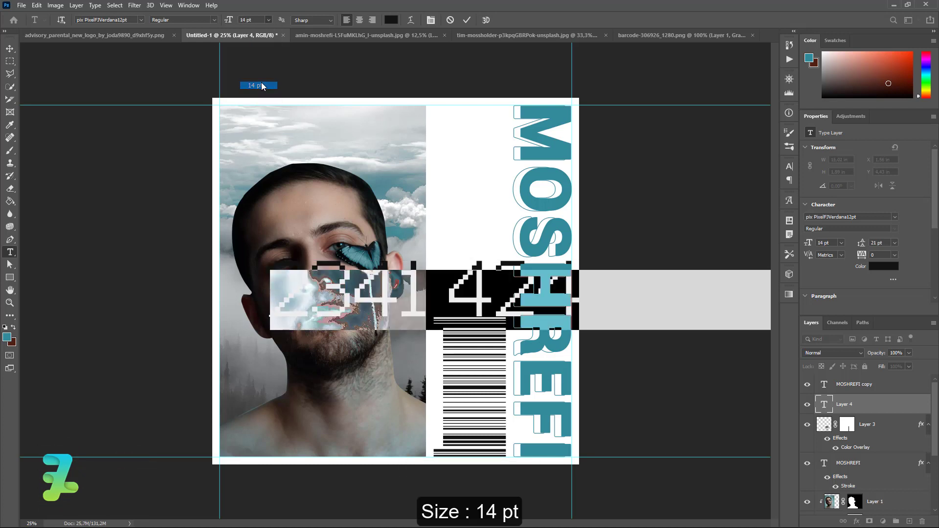
{"action": "left_click", "coordinate": [268, 20]}
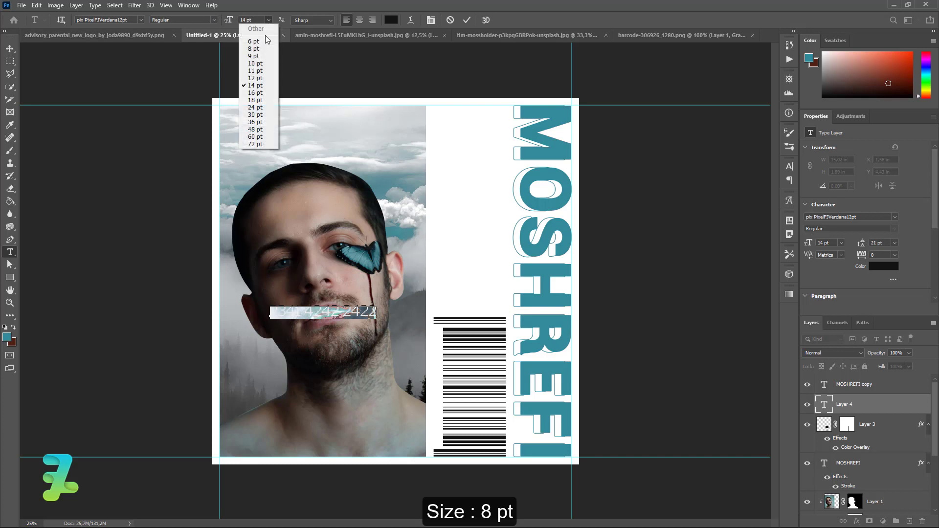
{"action": "left_click", "coordinate": [264, 49]}
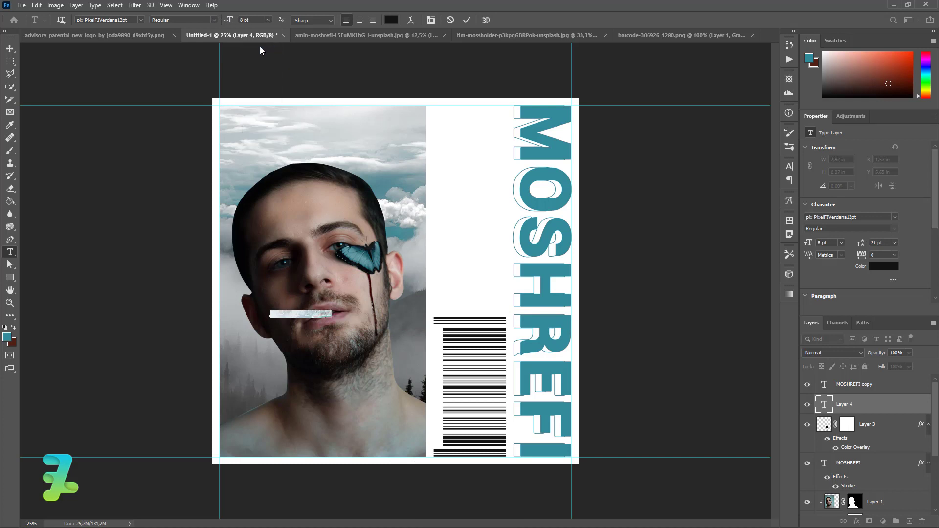
{"action": "left_click", "coordinate": [269, 19]}
{"action": "left_click", "coordinate": [242, 24]}
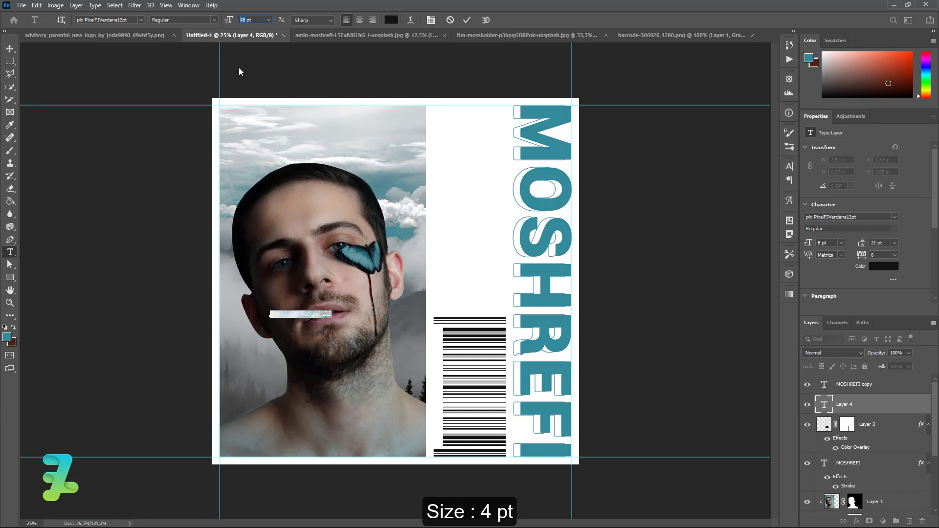
{"action": "left_click", "coordinate": [6, 49]}
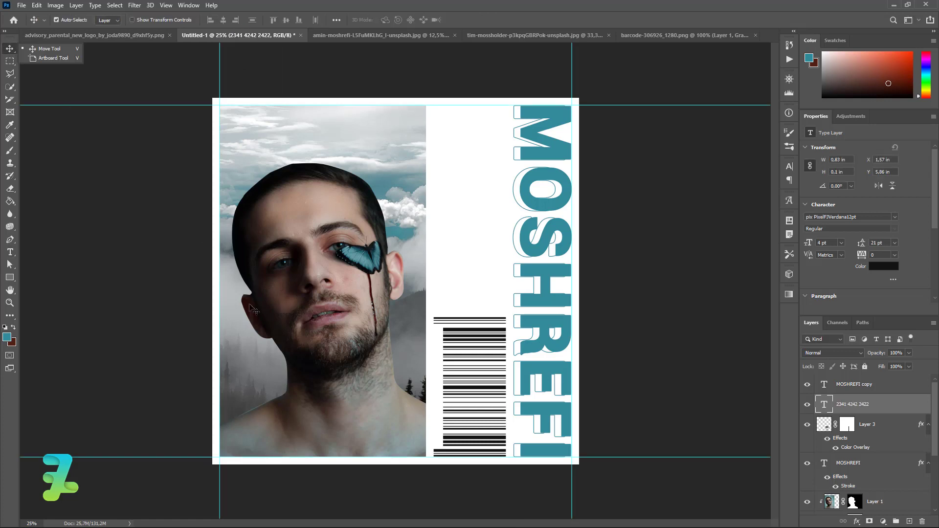
Step: Rotate the number text 90° and place it vertically beside the barcode
{"action": "left_click_drag", "start_coordinate": [284, 315], "coordinate": [434, 355]}
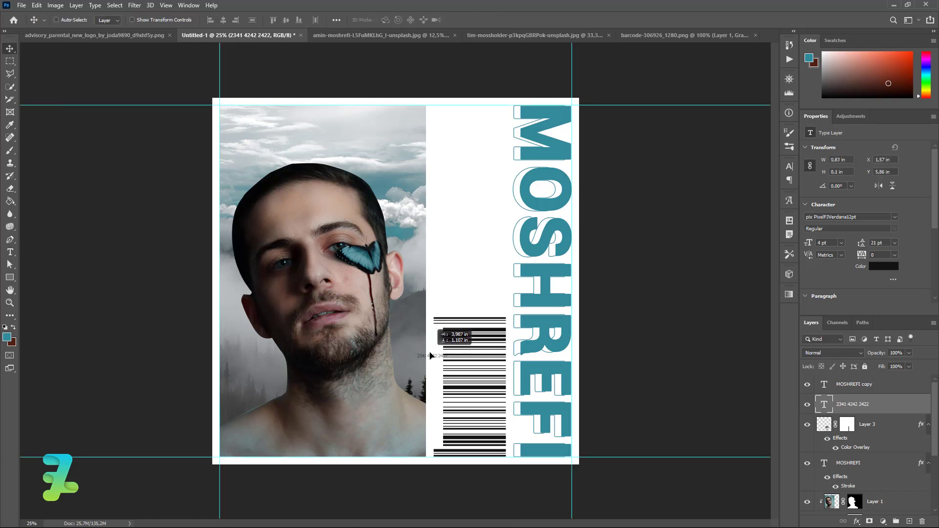
{"action": "key", "text": "ctrl+t"}
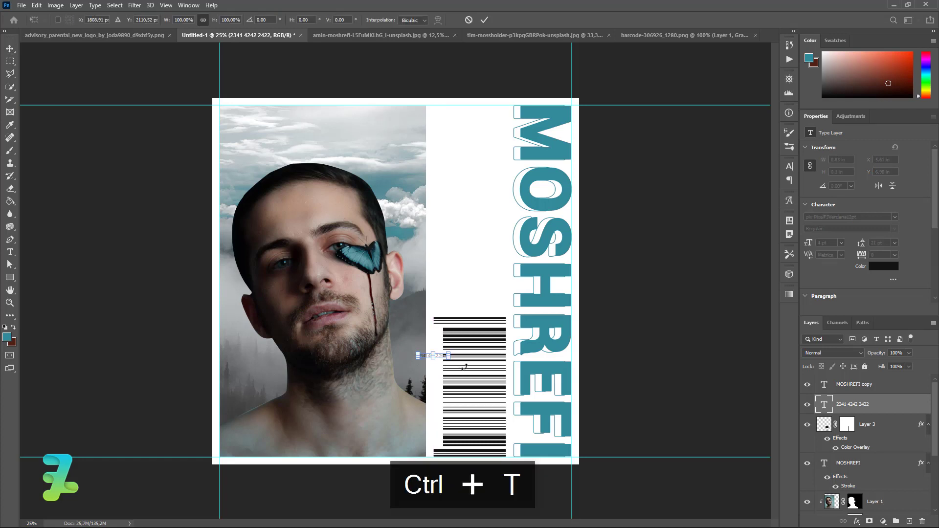
{"action": "left_click_drag", "start_coordinate": [462, 366], "coordinate": [420, 388]}
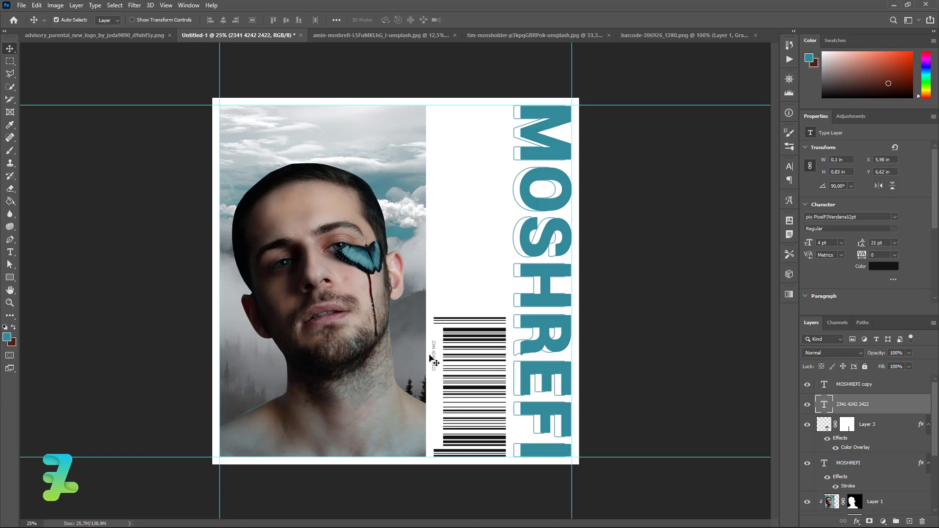
{"action": "left_click_drag", "start_coordinate": [435, 357], "coordinate": [438, 346]}
Step: Edit the vertical number text, deleting one character
{"action": "double_click", "coordinate": [824, 404]}
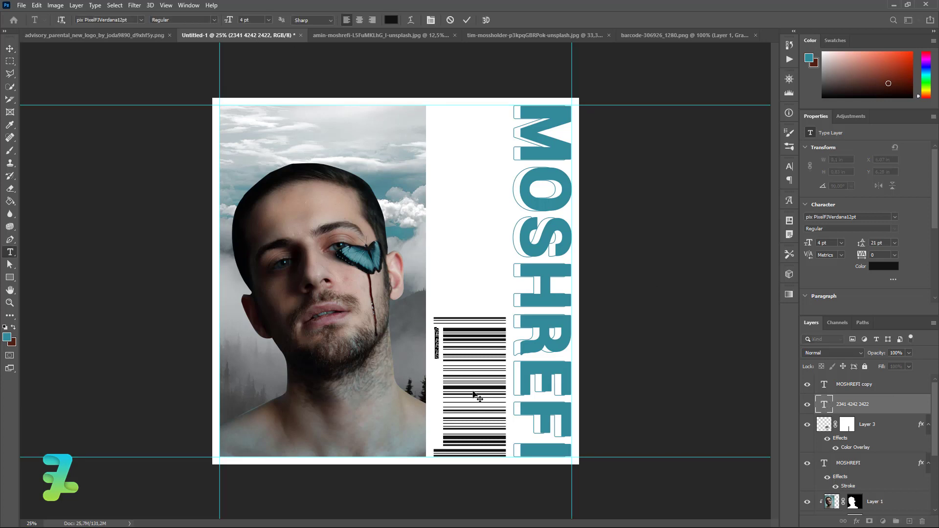
{"action": "key", "text": "Left"}
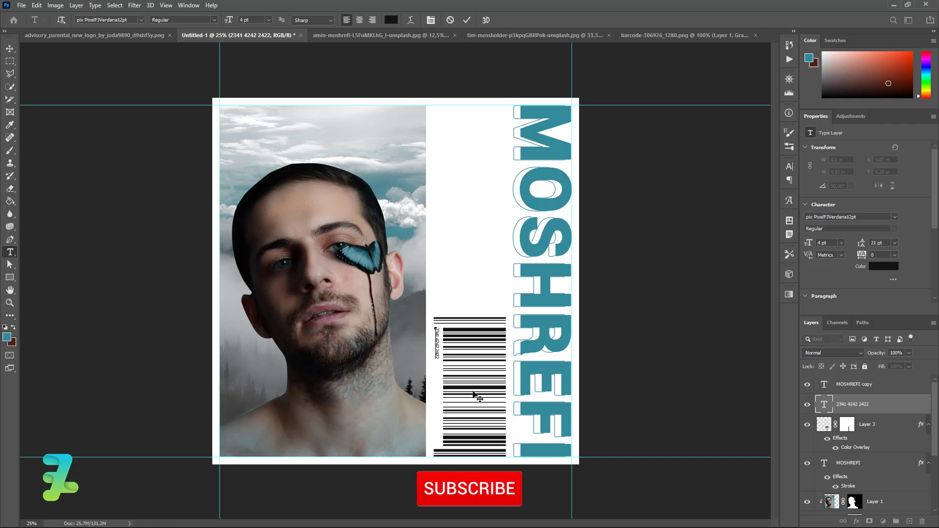
{"action": "key", "text": "BackSpace"}
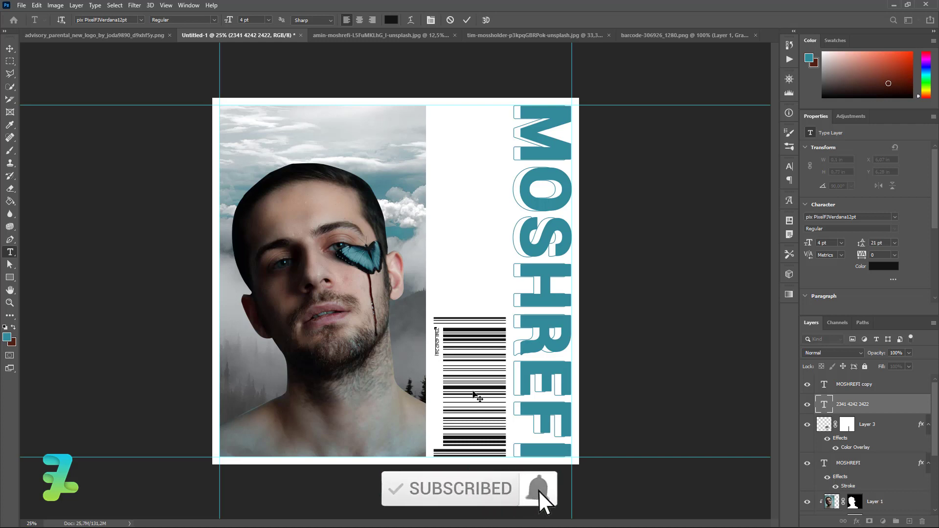
Step: Lengthen the vertical numbers with '2422' and nudge them slightly down
{"action": "type", "text": "2422"}
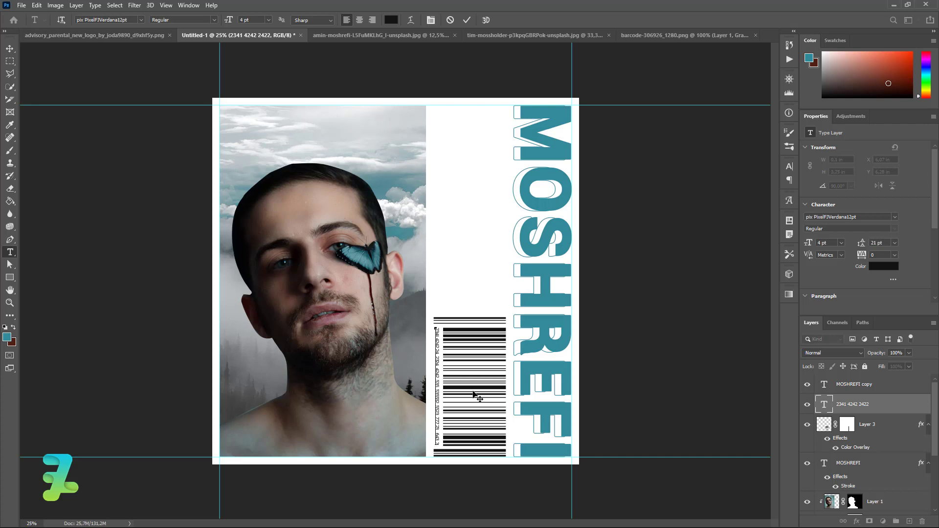
{"action": "left_click", "coordinate": [10, 49]}
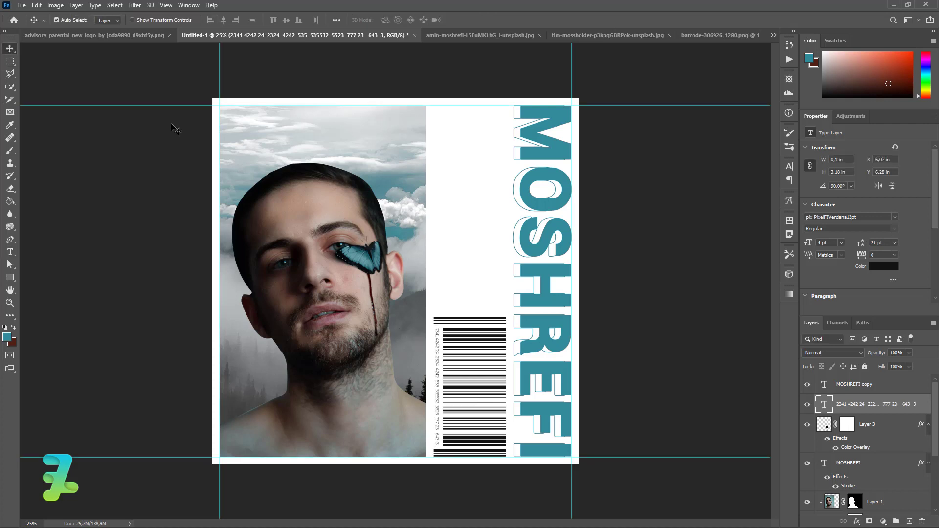
{"action": "key", "text": "Down"}
{"action": "key", "text": "Down"}
{"action": "key", "text": "Down"}
Step: Duplicate the number text and group the three number layers into Group 1
{"action": "key", "text": "ctrl+j"}
{"action": "key", "text": "ctrl+j"}
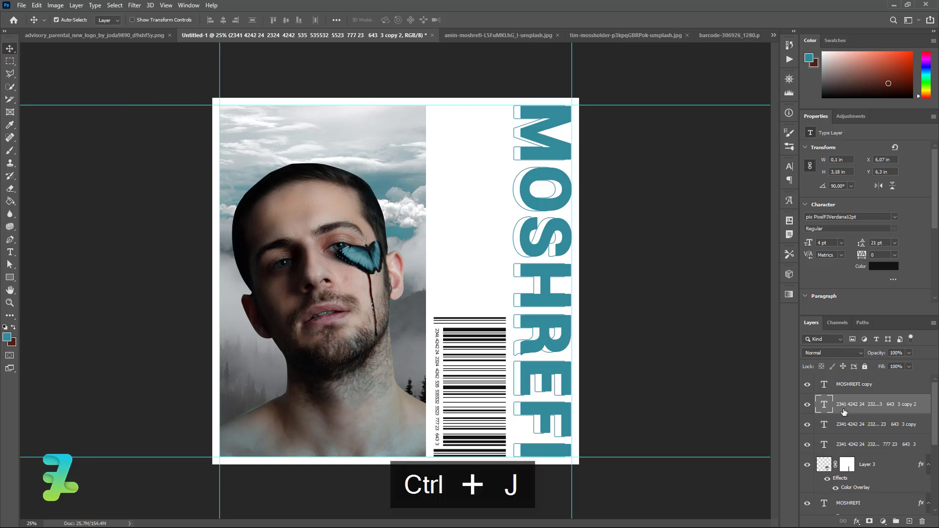
{"action": "left_click", "coordinate": [863, 446], "text": "shift"}
{"action": "key", "text": "ctrl+g"}
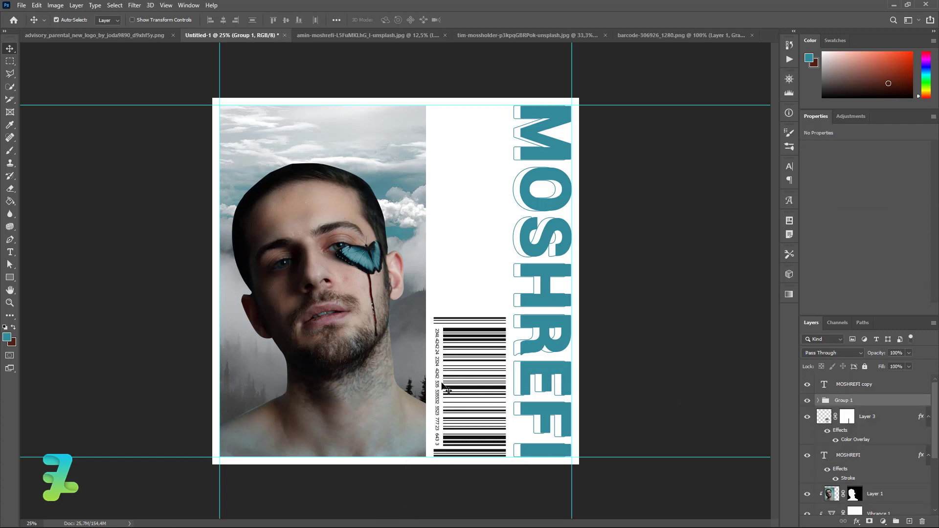
Step: Copy the Parental Advisory logo into the poster onto the photo
{"action": "left_click", "coordinate": [72, 39]}
{"action": "right_click", "coordinate": [72, 39]}
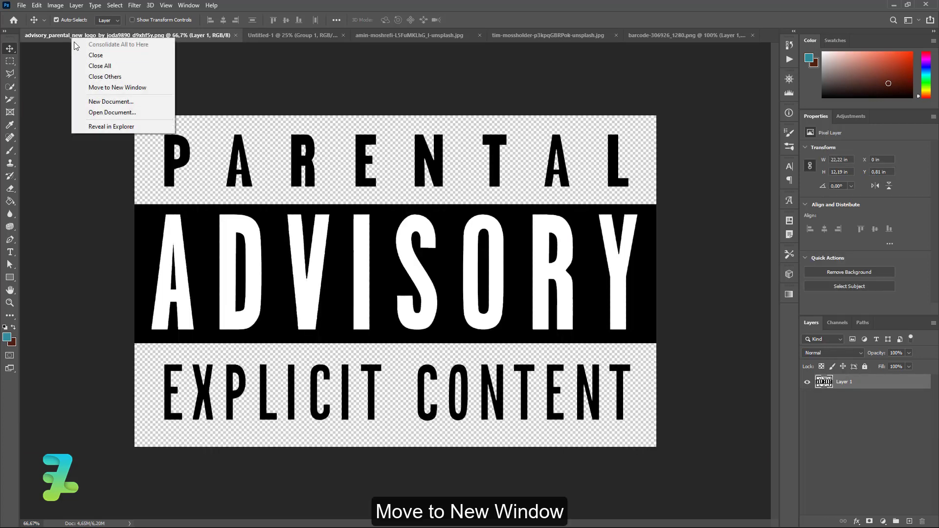
{"action": "left_click", "coordinate": [105, 88]}
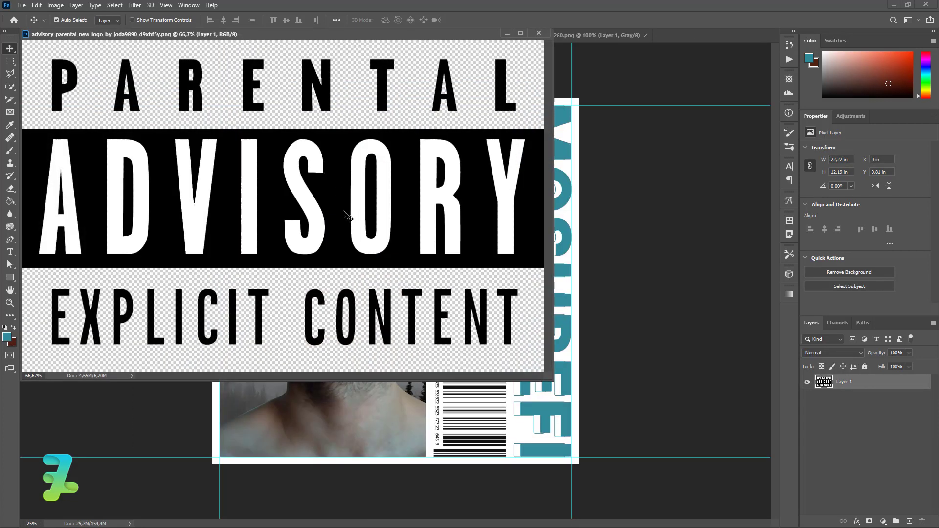
{"action": "left_click_drag", "start_coordinate": [346, 217], "coordinate": [315, 416]}
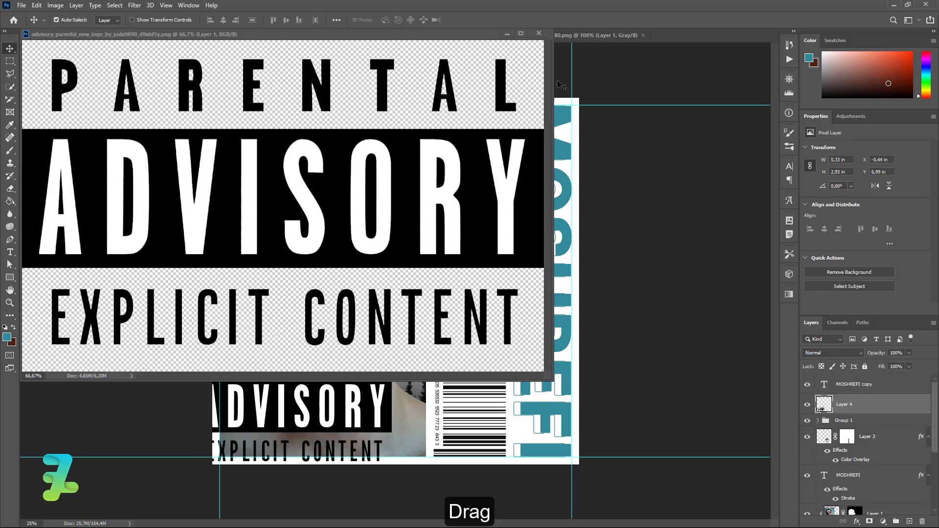
{"action": "left_click", "coordinate": [539, 33]}
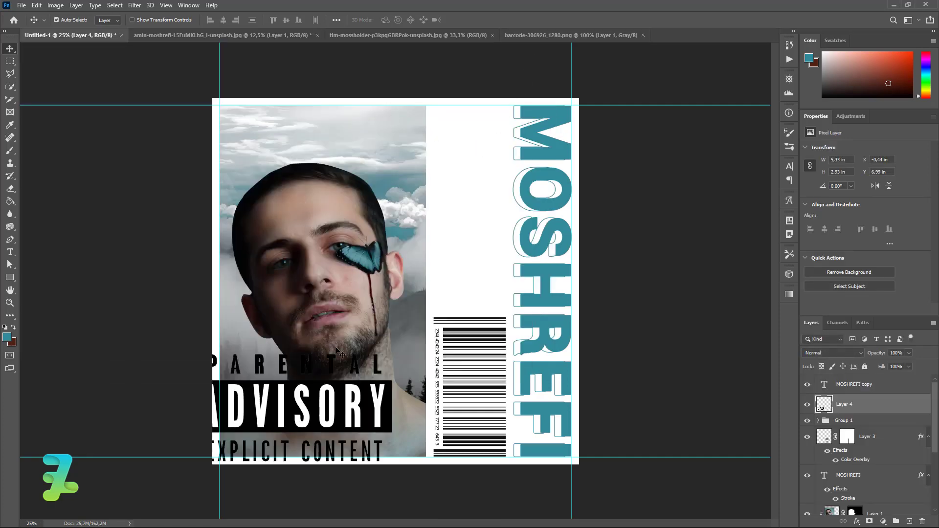
{"action": "left_click_drag", "start_coordinate": [319, 393], "coordinate": [374, 332]}
Step: Scale the advisory logo to 38% and place it in the photo's bottom-left corner
{"action": "key", "text": "ctrl+t"}
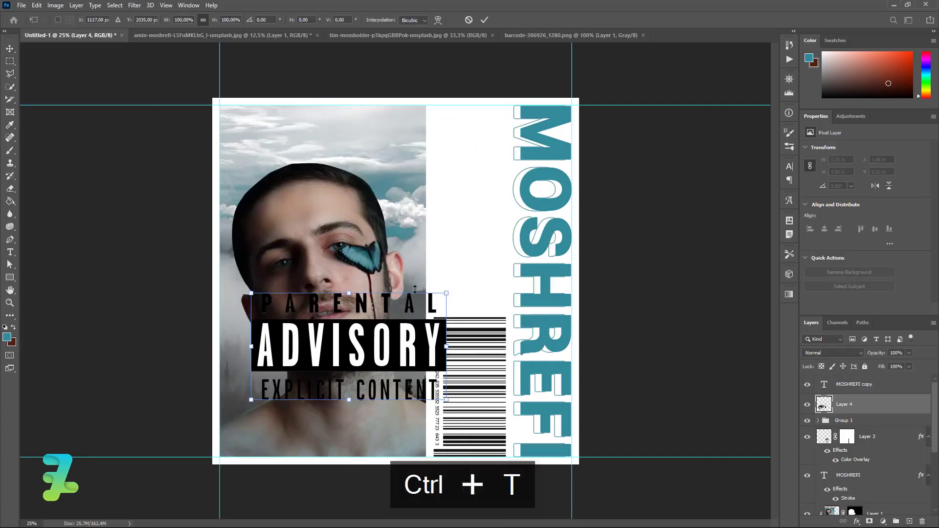
{"action": "left_click_drag", "start_coordinate": [446, 292], "coordinate": [385, 326], "text": "alt"}
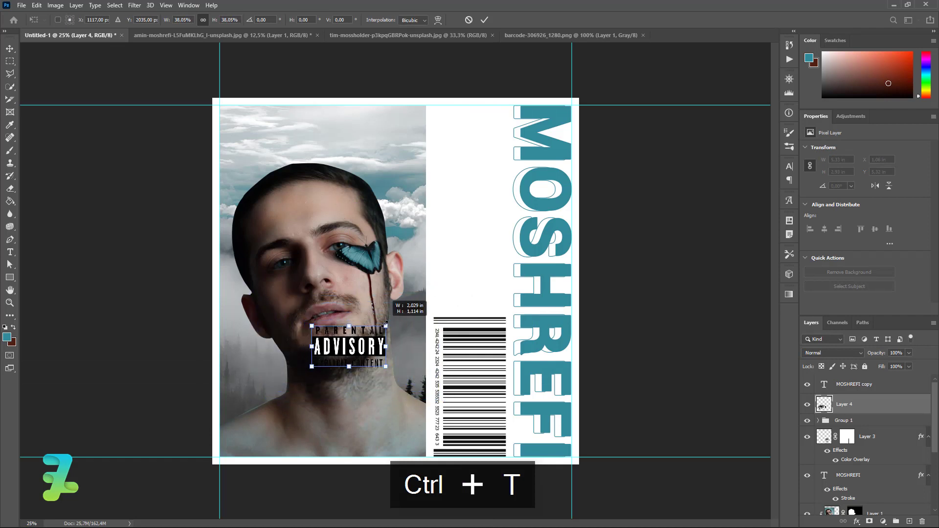
{"action": "left_click_drag", "start_coordinate": [336, 347], "coordinate": [246, 435]}
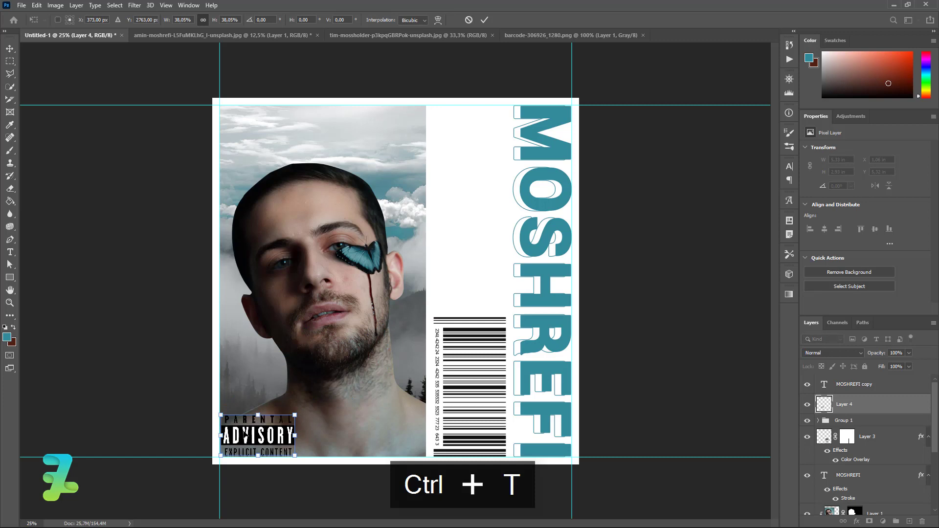
{"action": "left_click", "coordinate": [10, 48]}
Step: Draw a tall black 248 x 1712 px rectangle above the barcode, nudged slightly left
{"action": "left_click_drag", "start_coordinate": [9, 277], "coordinate": [43, 278]}
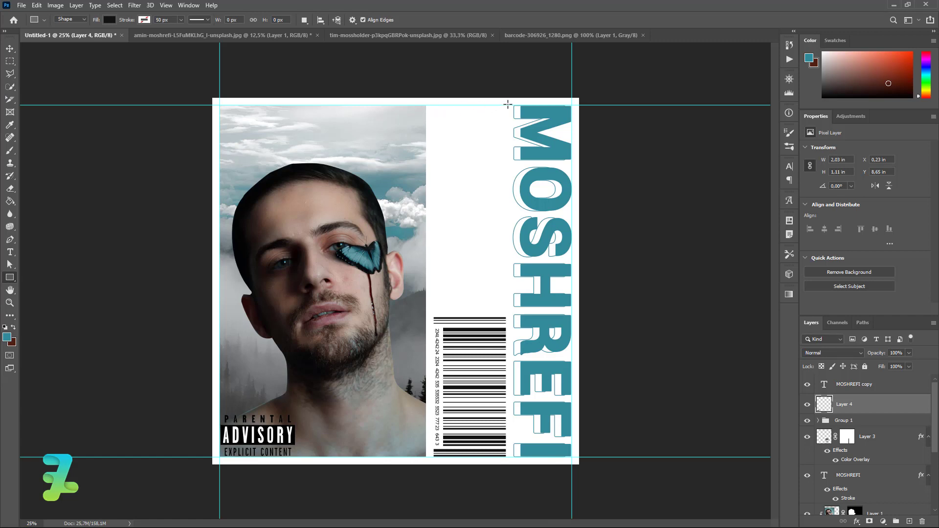
{"action": "left_click_drag", "start_coordinate": [507, 104], "coordinate": [478, 312]}
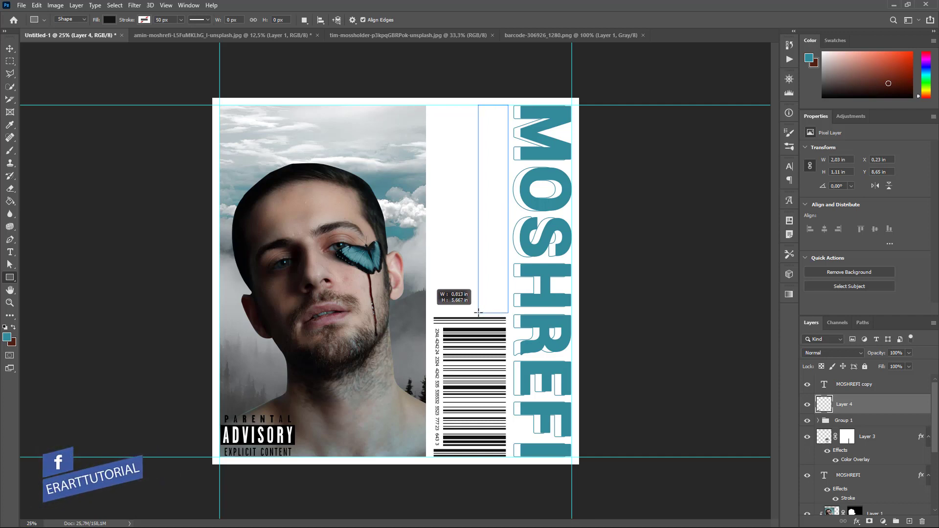
{"action": "left_click_drag", "start_coordinate": [478, 312], "coordinate": [478, 315]}
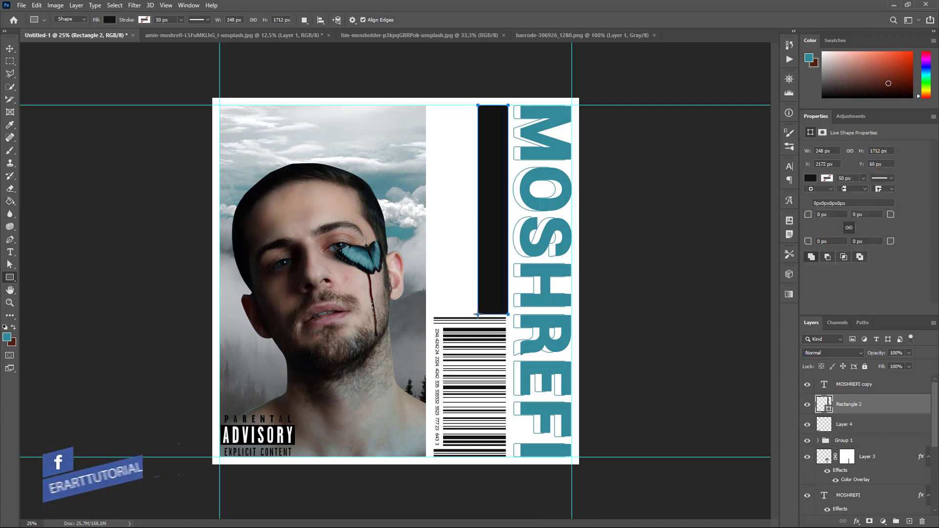
{"action": "key", "text": "v"}
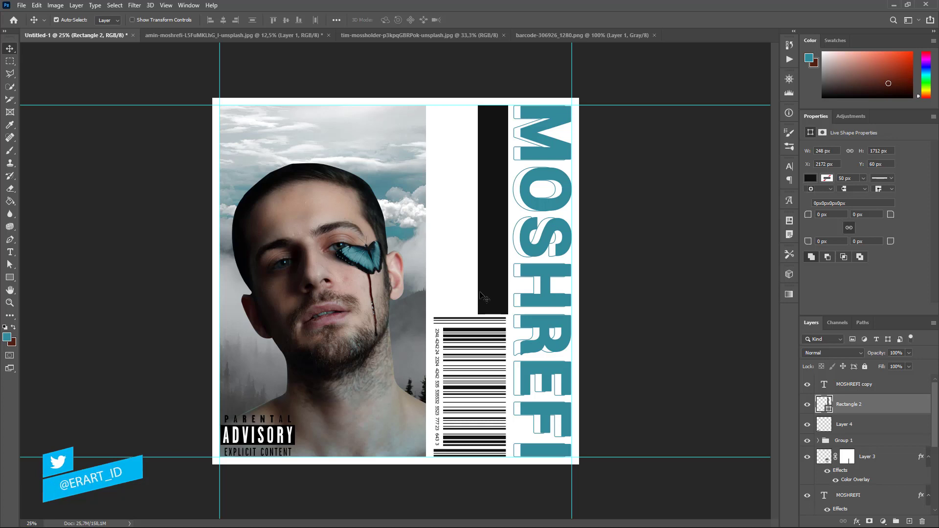
{"action": "key", "text": "Left"}
{"action": "key", "text": "Left"}
{"action": "key", "text": "Left"}
{"action": "key", "text": "Left"}
{"action": "key", "text": "Left"}
{"action": "key", "text": "Left"}
{"action": "key", "text": "Left"}
{"action": "key", "text": "Left"}
{"action": "key", "text": "Left"}
{"action": "key", "text": "Left"}
{"action": "key", "text": "Left"}
{"action": "key", "text": "Left"}
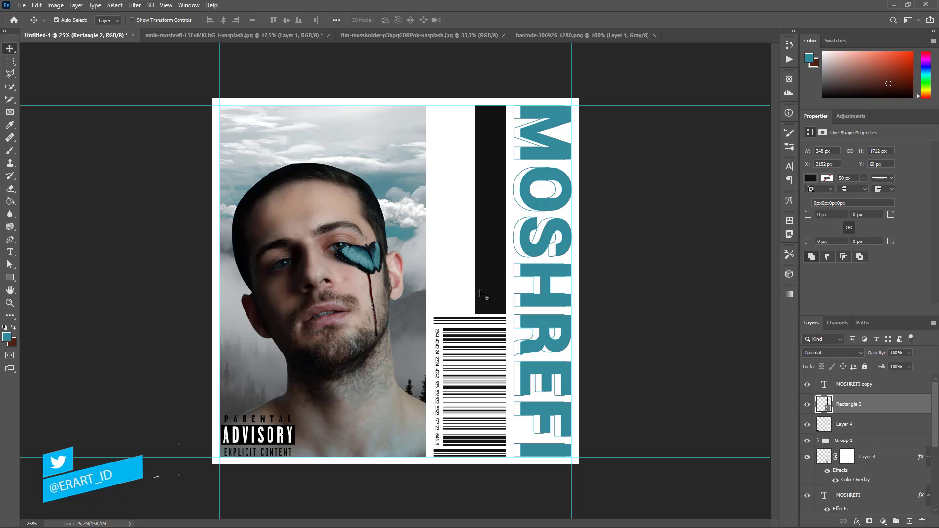
Step: Fill Rectangle 2 with a 90° linear gradient from teal #328a9a to white
{"action": "double_click", "coordinate": [824, 405]}
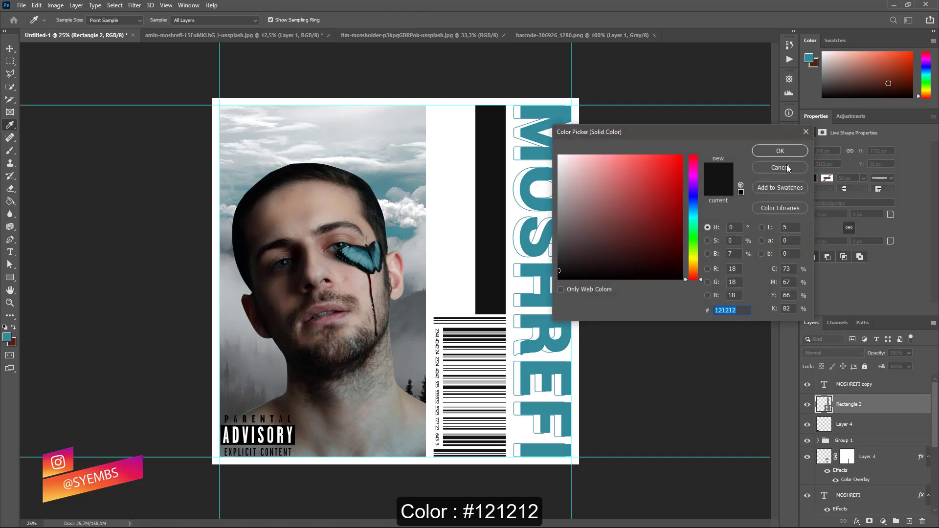
{"action": "left_click", "coordinate": [787, 169]}
{"action": "left_click", "coordinate": [810, 178]}
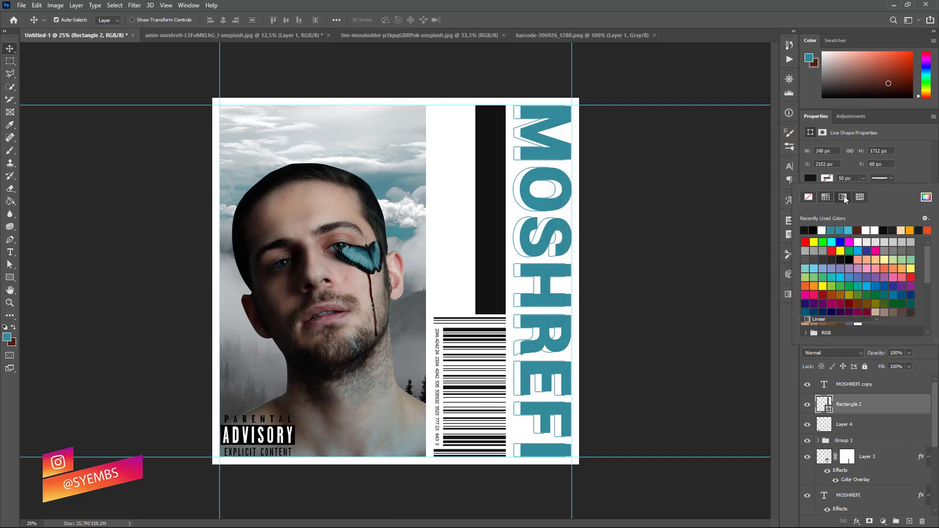
{"action": "left_click", "coordinate": [843, 196]}
{"action": "left_click", "coordinate": [812, 298]}
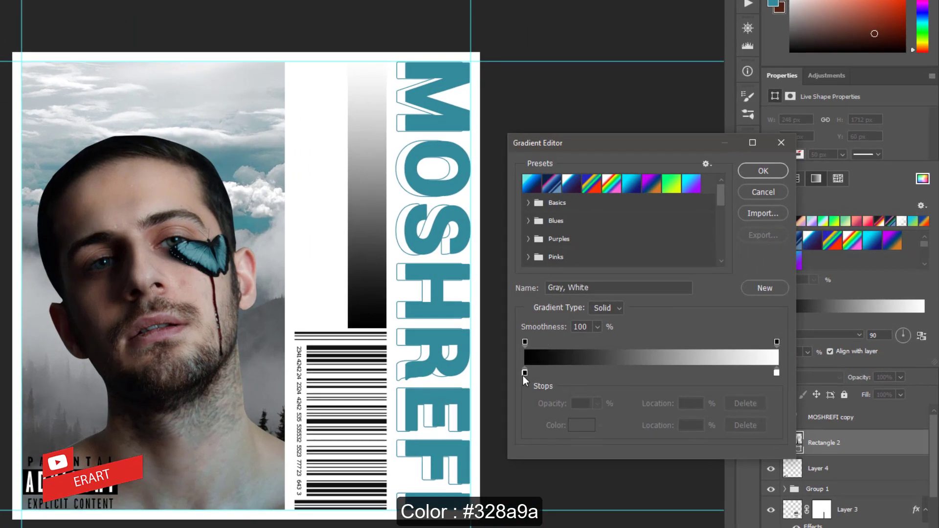
{"action": "double_click", "coordinate": [525, 373]}
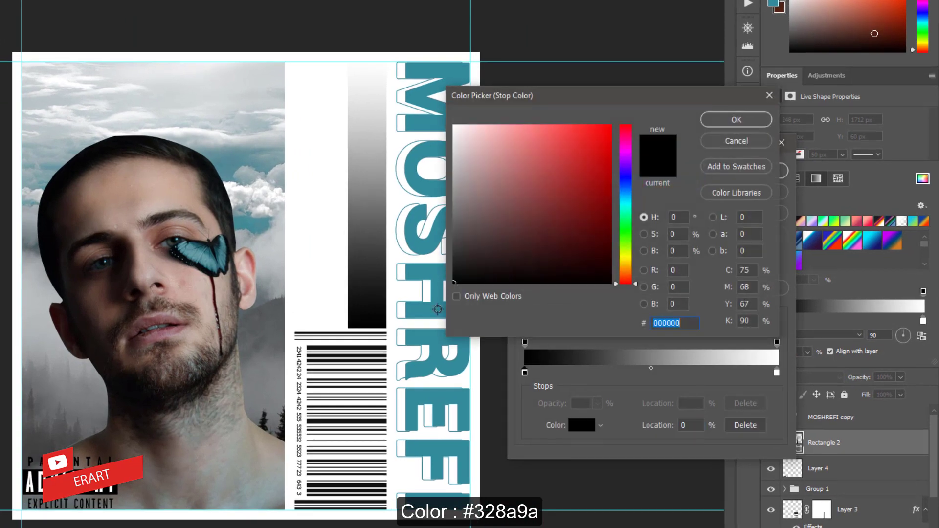
{"action": "left_click", "coordinate": [433, 272]}
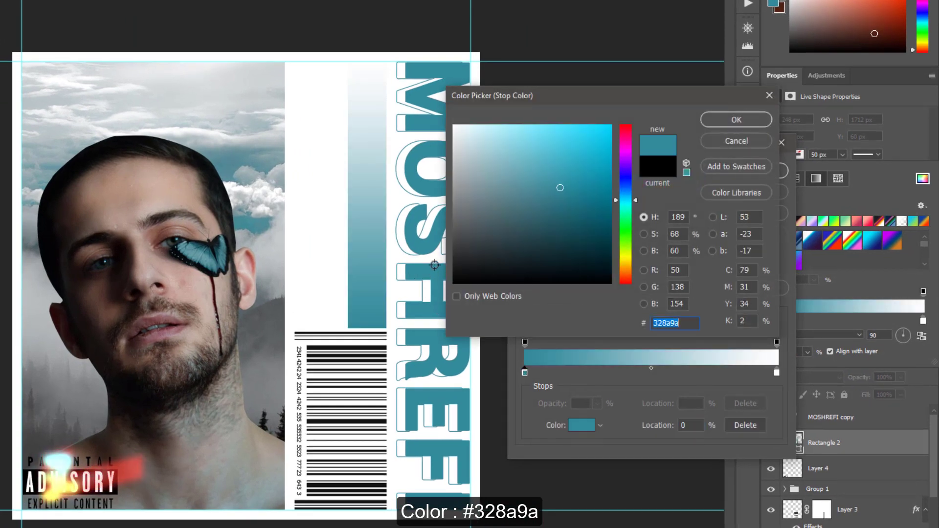
{"action": "left_click", "coordinate": [752, 123]}
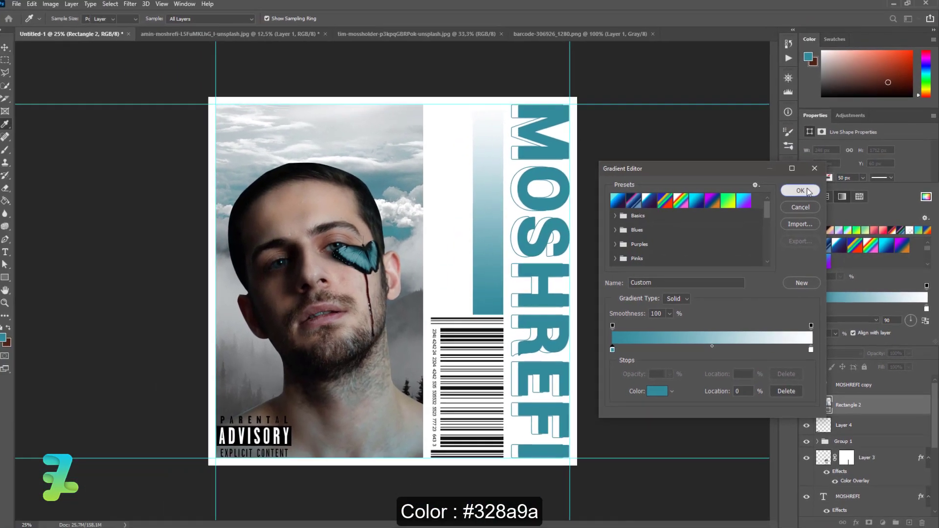
{"action": "left_click", "coordinate": [800, 191]}
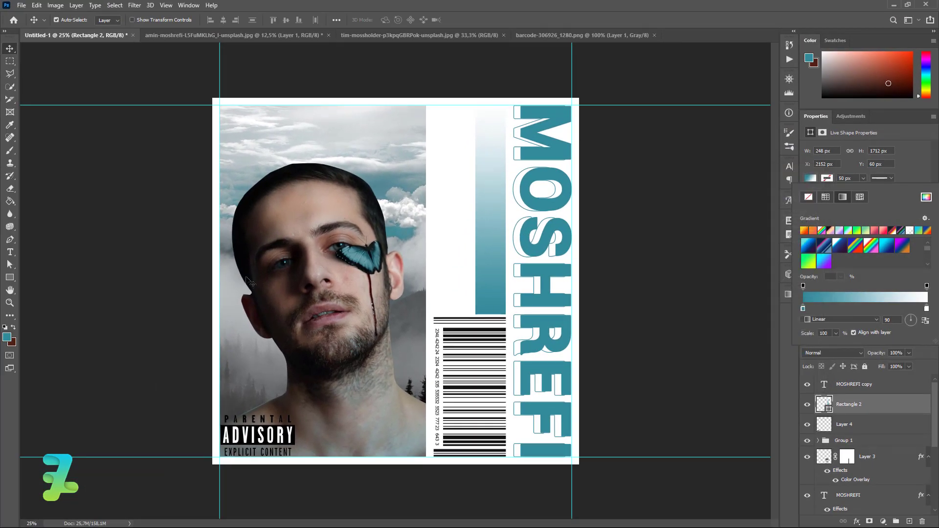
{"action": "left_click", "coordinate": [9, 252]}
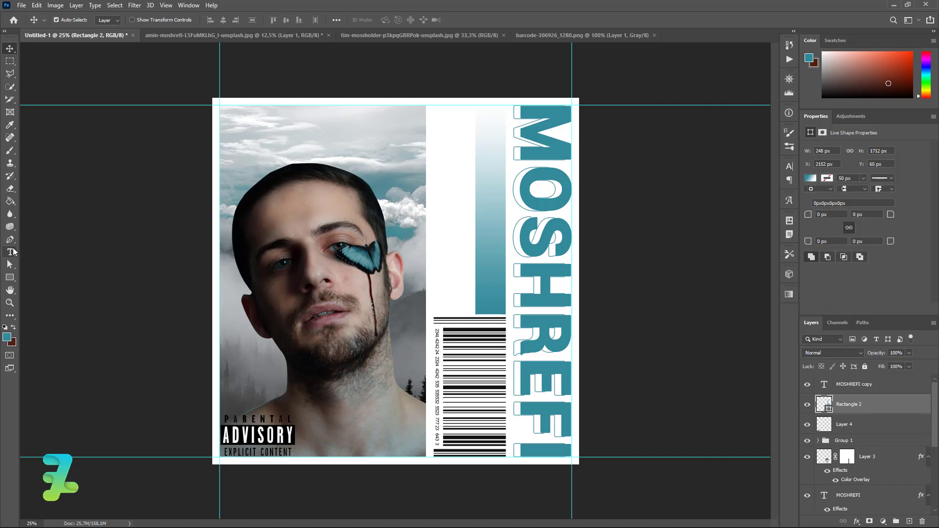
Step: Add a Roboto Black 120 pt type layer reading BUTTERFLY near the poster top
{"action": "left_click", "coordinate": [440, 118]}
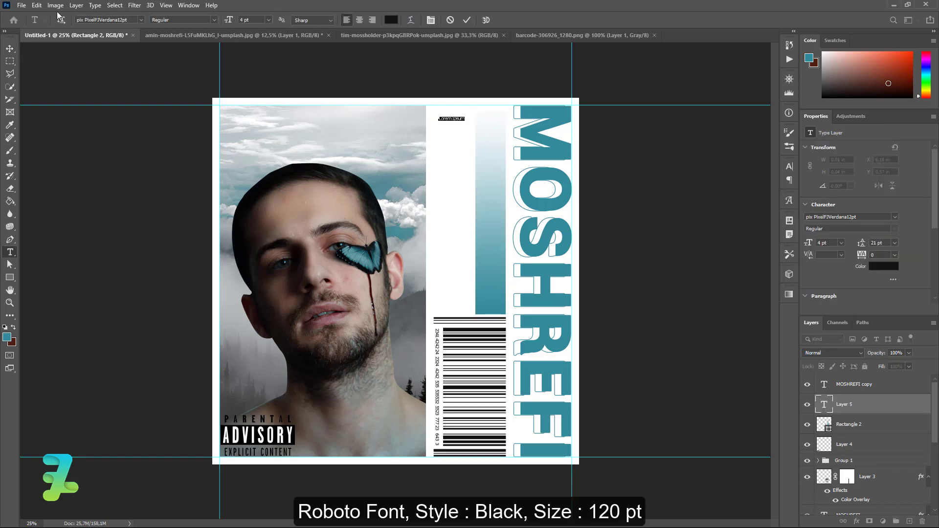
{"action": "left_click", "coordinate": [143, 19]}
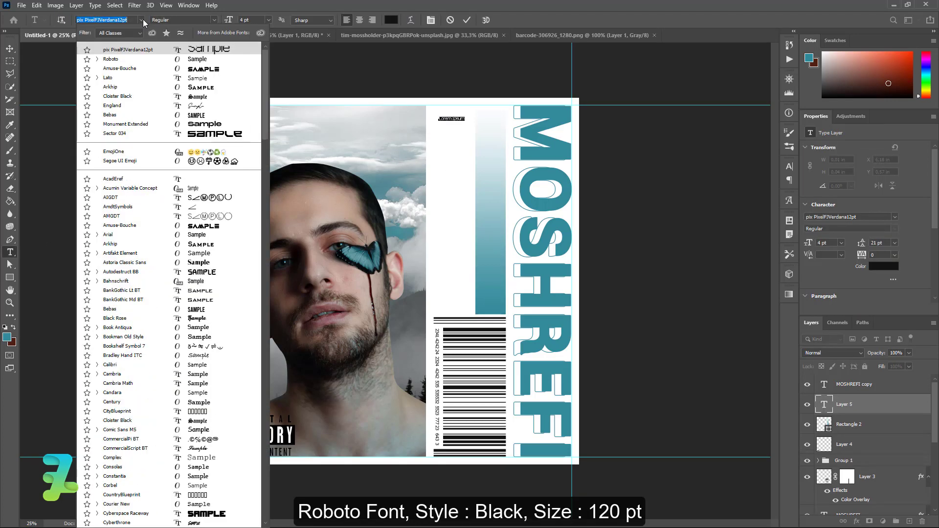
{"action": "left_click", "coordinate": [138, 59]}
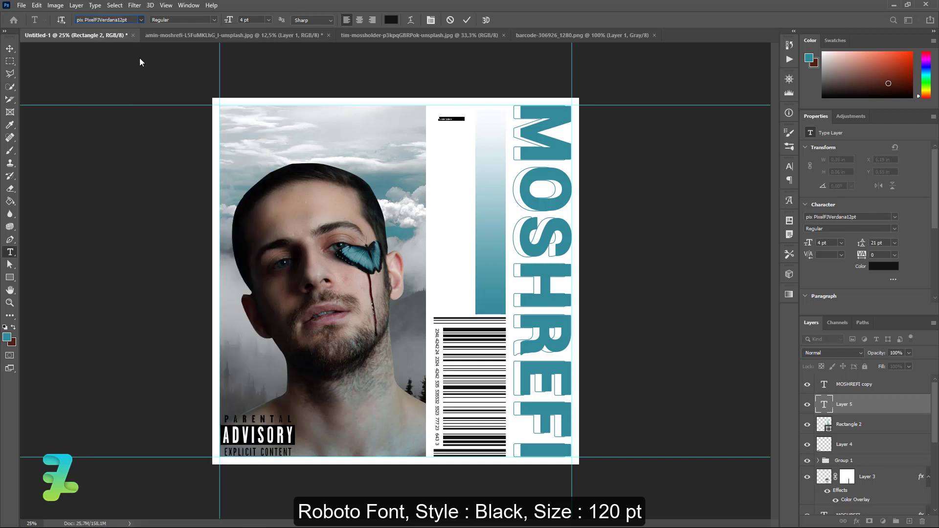
{"action": "left_click", "coordinate": [214, 20]}
{"action": "left_click", "coordinate": [192, 88]}
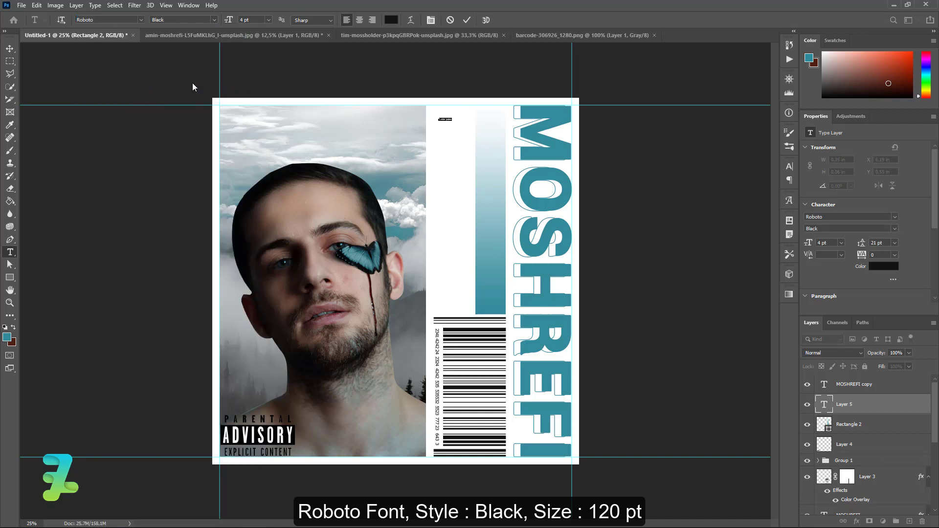
{"action": "left_click", "coordinate": [244, 19]}
{"action": "type", "text": "12pt"}
{"action": "left_click", "coordinate": [434, 128]}
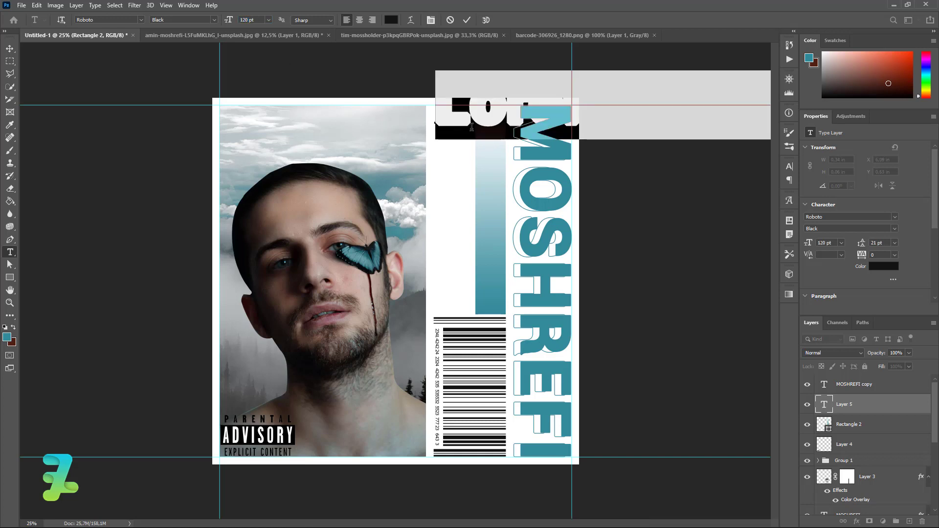
{"action": "type", "text": "BUT"}
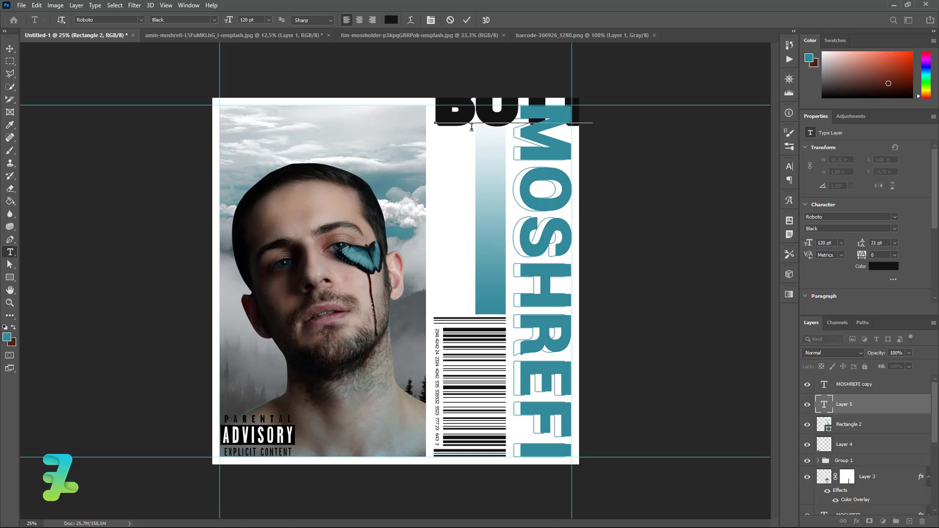
{"action": "type", "text": "ERFLY"}
{"action": "left_click", "coordinate": [9, 48]}
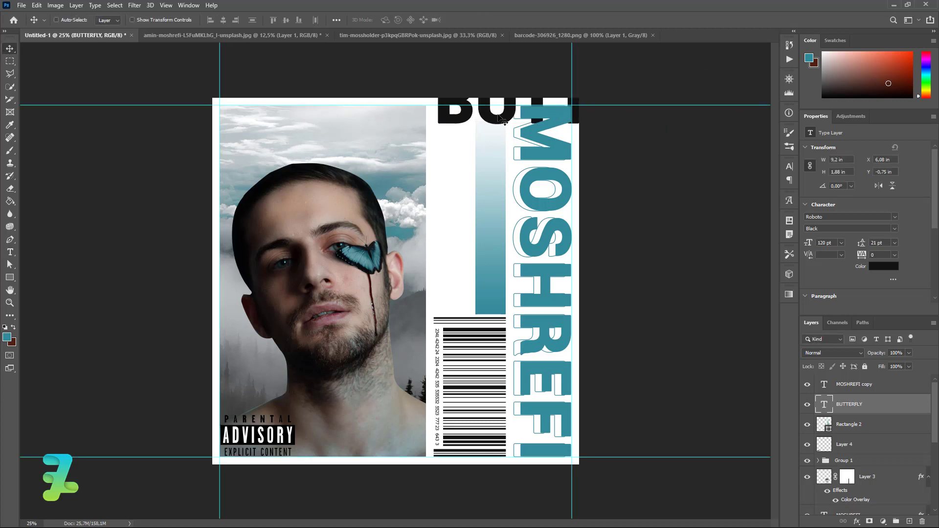
Step: Rotate BUTTERFLY 90° and scale it to fill the white column above the barcode
{"action": "mouse_move", "coordinate": [473, 126]}
{"action": "left_mouse_down"}
{"action": "mouse_move", "coordinate": [439, 153]}
{"action": "mouse_move", "coordinate": [357, 181]}
{"action": "left_mouse_up"}
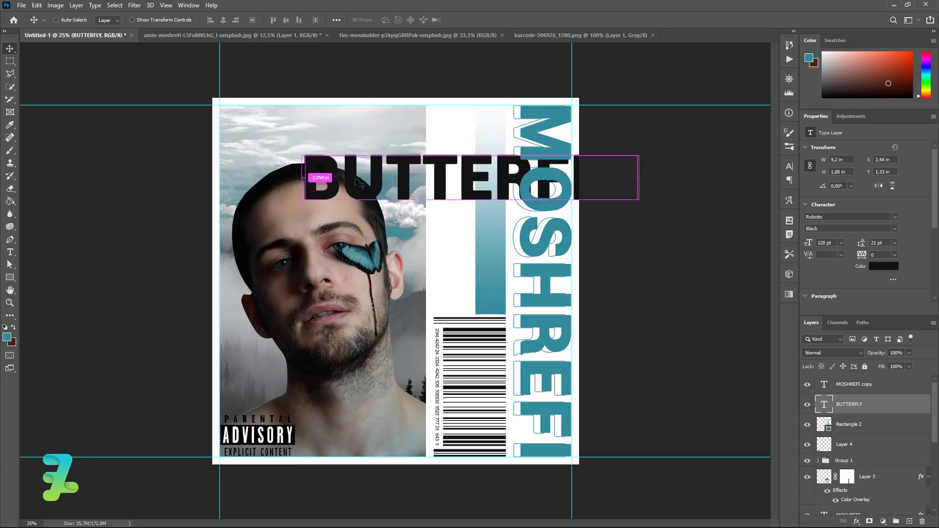
{"action": "key", "text": "ctrl+t"}
{"action": "mouse_move", "coordinate": [644, 221]}
{"action": "left_mouse_down"}
{"action": "mouse_move", "coordinate": [438, 334]}
{"action": "mouse_move", "coordinate": [467, 266]}
{"action": "left_mouse_up"}
{"action": "left_click_drag", "start_coordinate": [466, 165], "coordinate": [449, 207]}
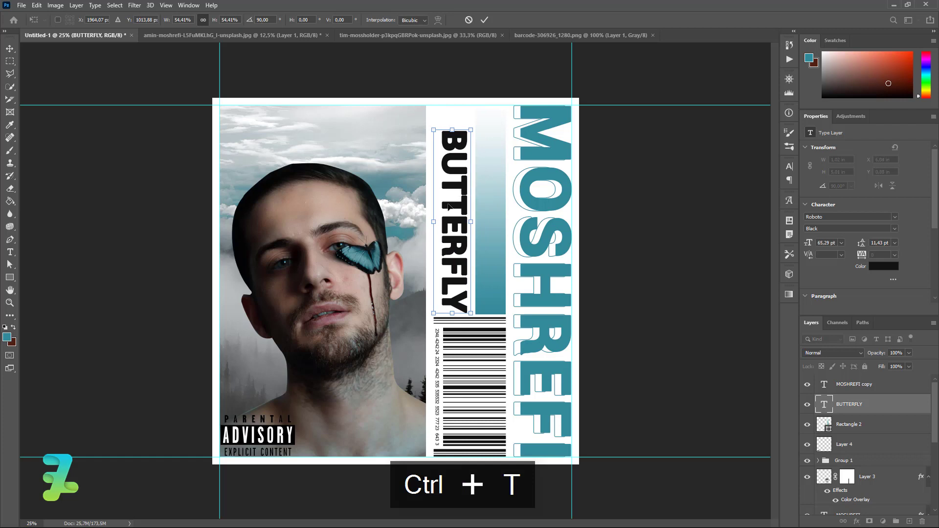
{"action": "left_click_drag", "start_coordinate": [433, 128], "coordinate": [412, 103]}
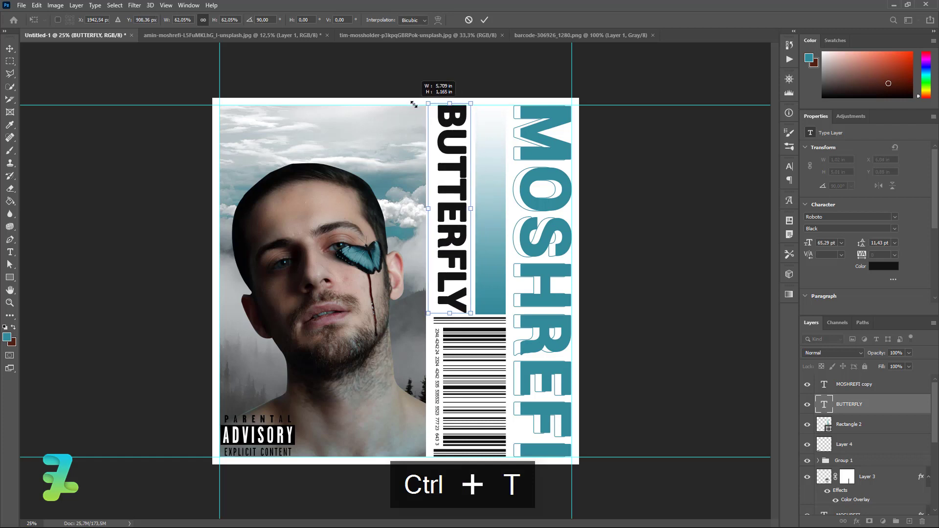
{"action": "key", "text": "Return"}
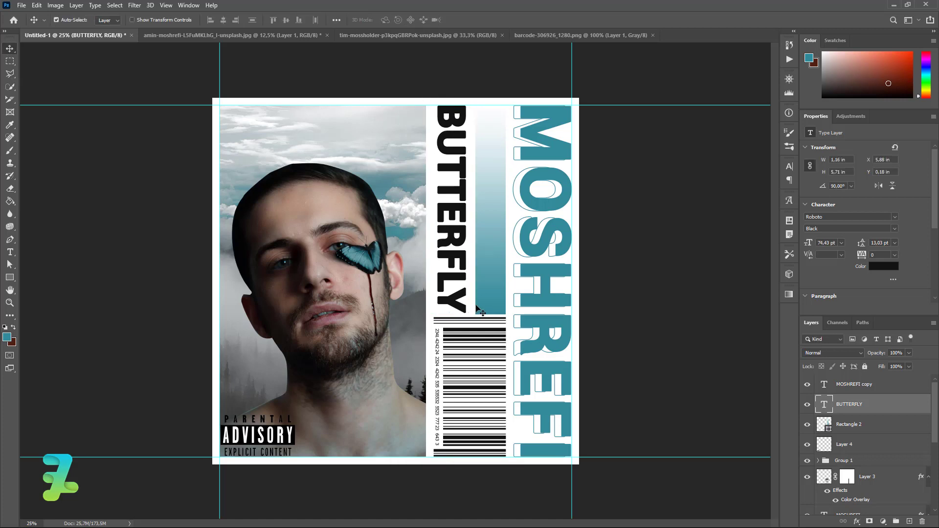
Step: Nudge the vertical BUTTERFLY text into place beside the teal bar
{"action": "key", "text": "Left"}
{"action": "key", "text": "Up"}
{"action": "key", "text": "Right"}
{"action": "key", "text": "Right"}
{"action": "key", "text": "Right"}
{"action": "key", "text": "Right"}
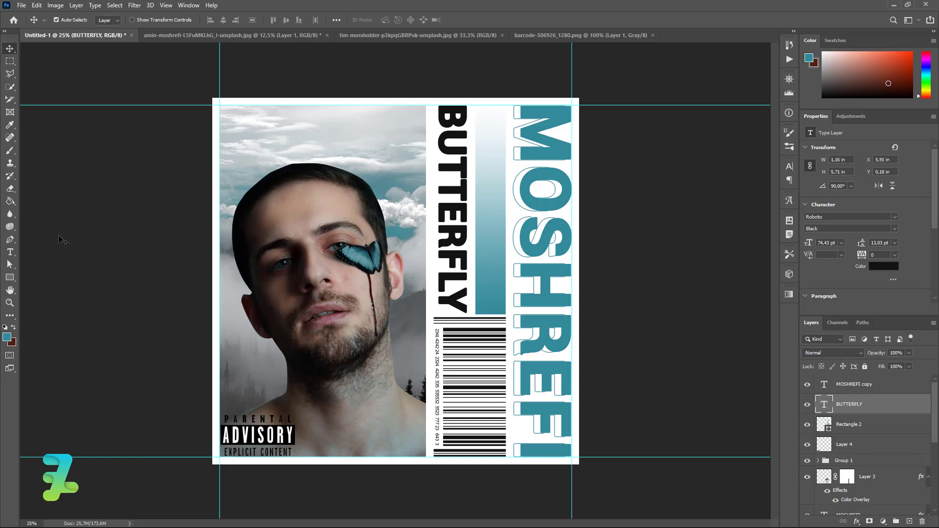
{"action": "left_click", "coordinate": [10, 252]}
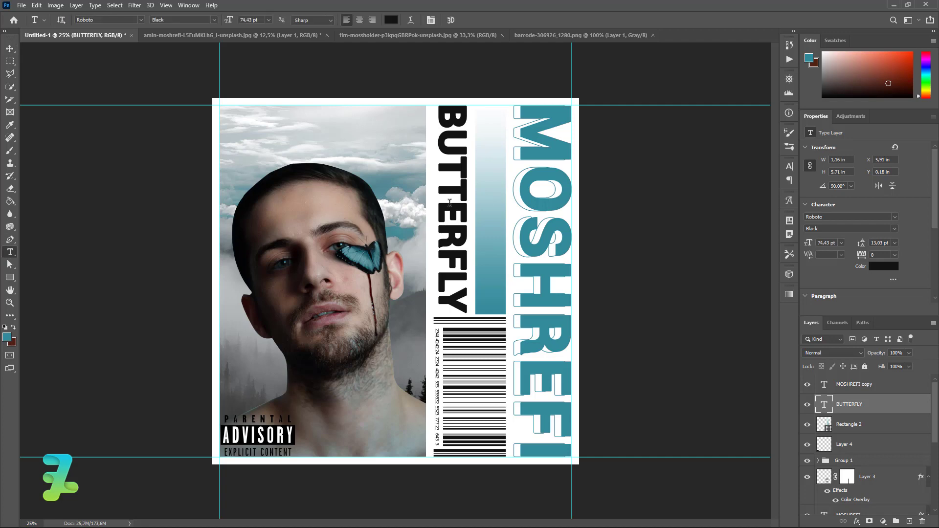
{"action": "left_click", "coordinate": [141, 20]}
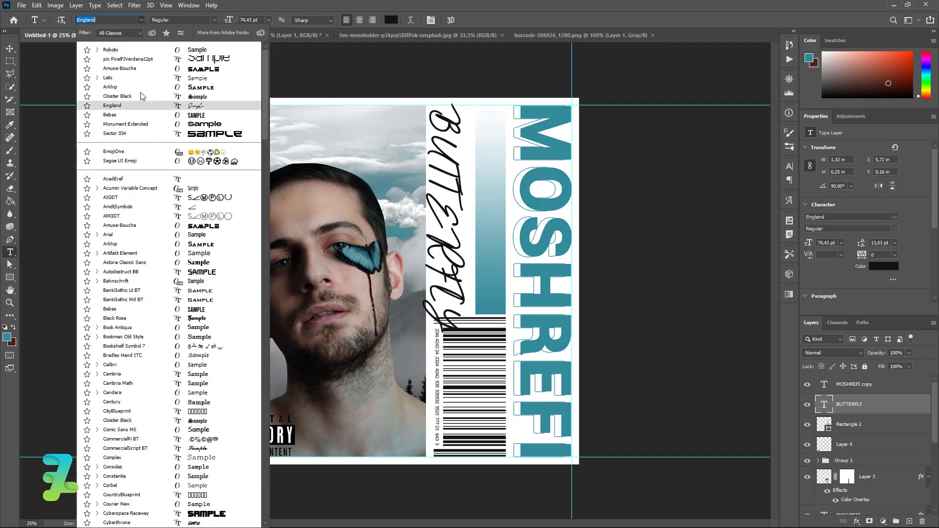
Step: Add a new empty layer above the MOSHREFI copy and choose the England script font
{"action": "left_click", "coordinate": [122, 50]}
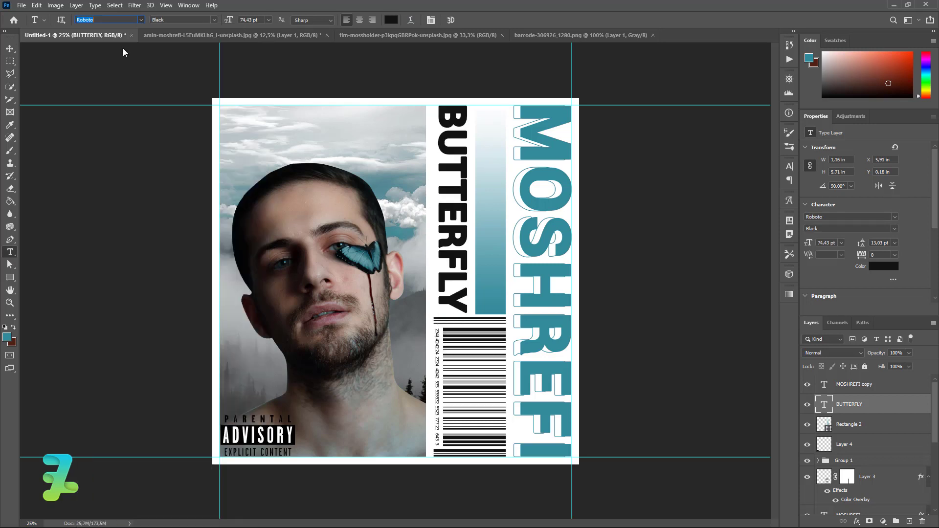
{"action": "left_click", "coordinate": [886, 390]}
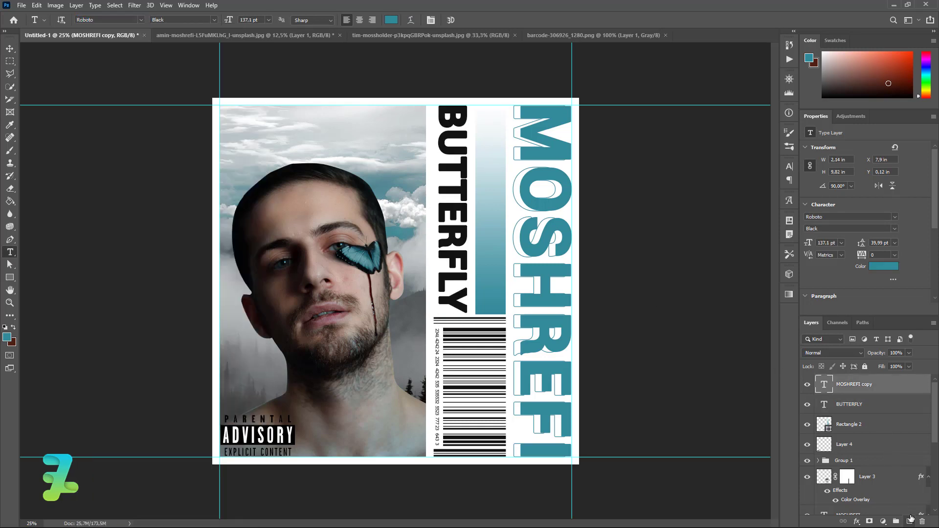
{"action": "left_click", "coordinate": [909, 522]}
{"action": "left_click", "coordinate": [141, 20]}
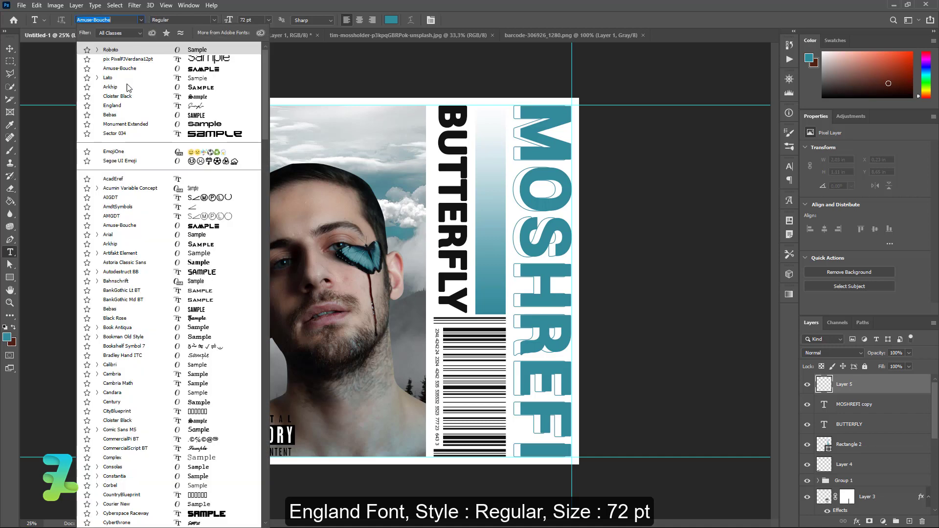
{"action": "left_click", "coordinate": [113, 105]}
Step: Type 'Moshrefi' above the portrait's head and move it up-left over the sky
{"action": "left_click", "coordinate": [301, 139]}
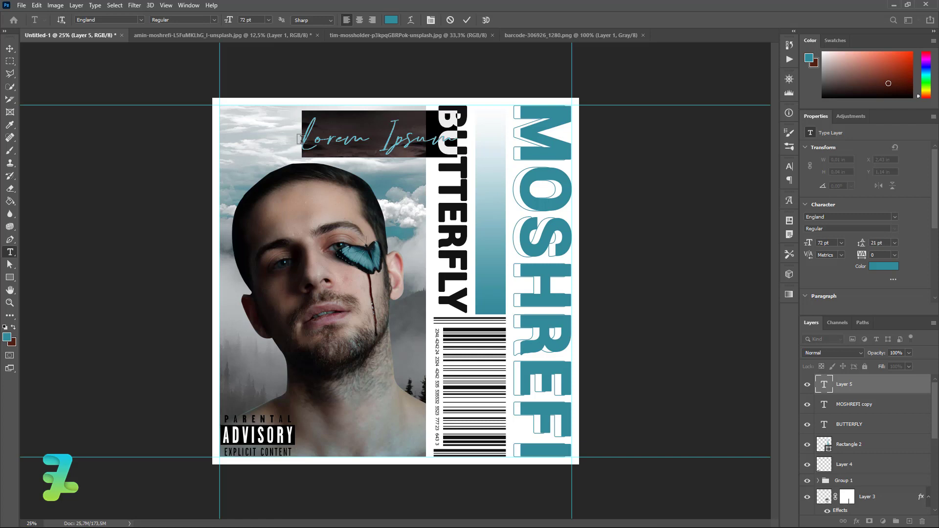
{"action": "type", "text": "Mo"}
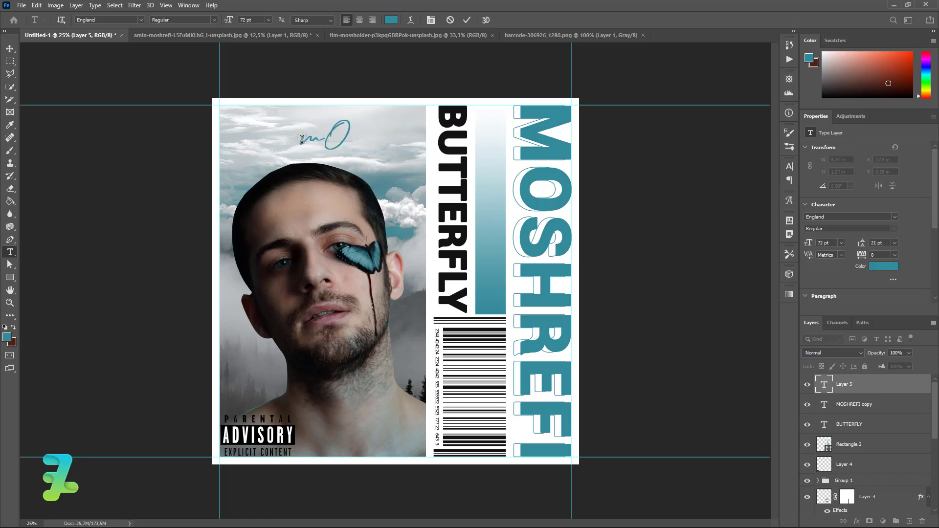
{"action": "type", "text": "sh"}
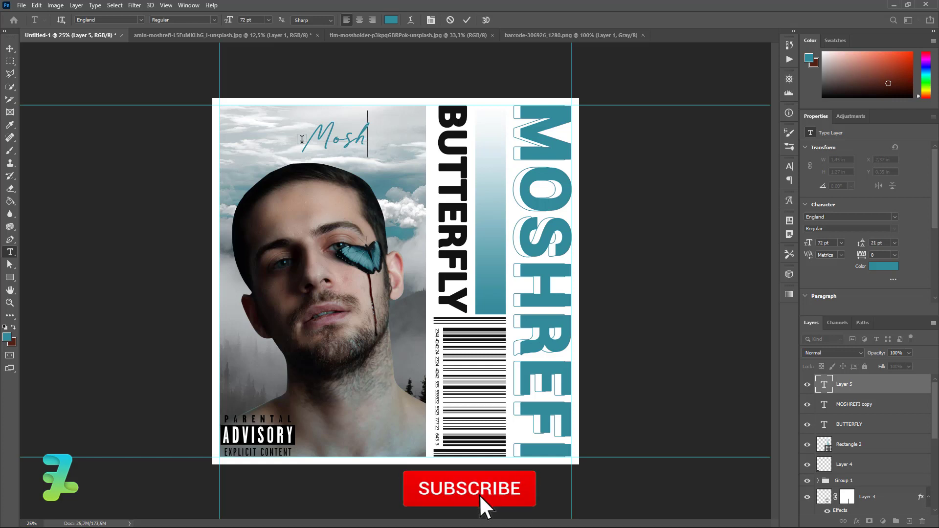
{"action": "type", "text": "refi"}
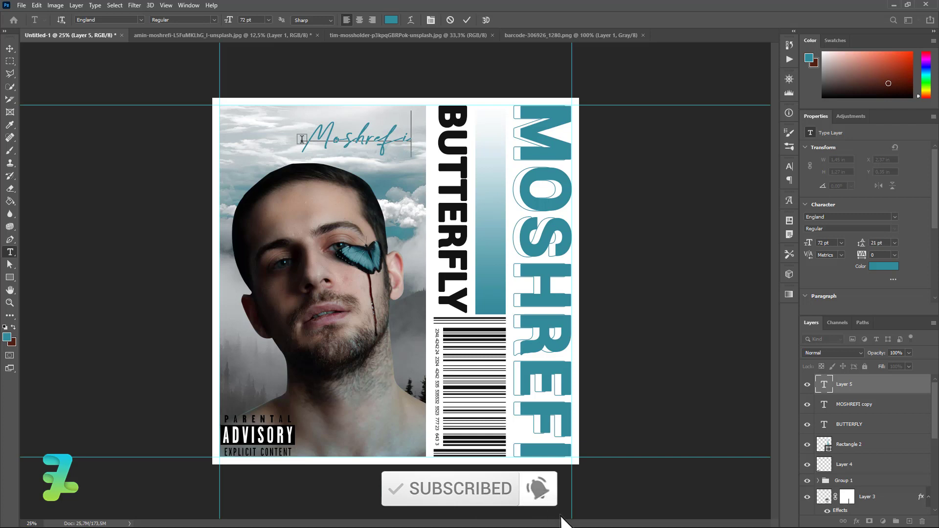
{"action": "left_click", "coordinate": [149, 79]}
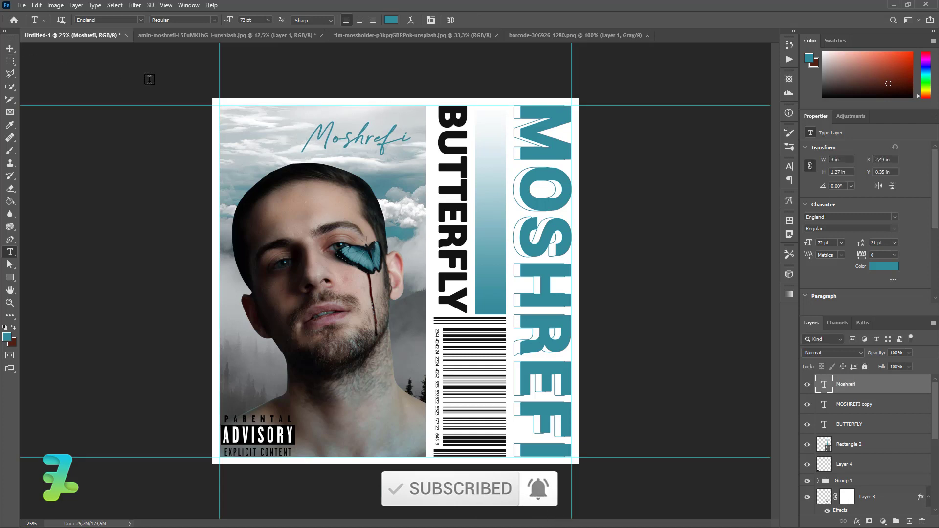
{"action": "mouse_move", "coordinate": [360, 142]}
{"action": "left_mouse_down"}
{"action": "mouse_move", "coordinate": [285, 123]}
{"action": "mouse_move", "coordinate": [314, 159]}
{"action": "left_mouse_up"}
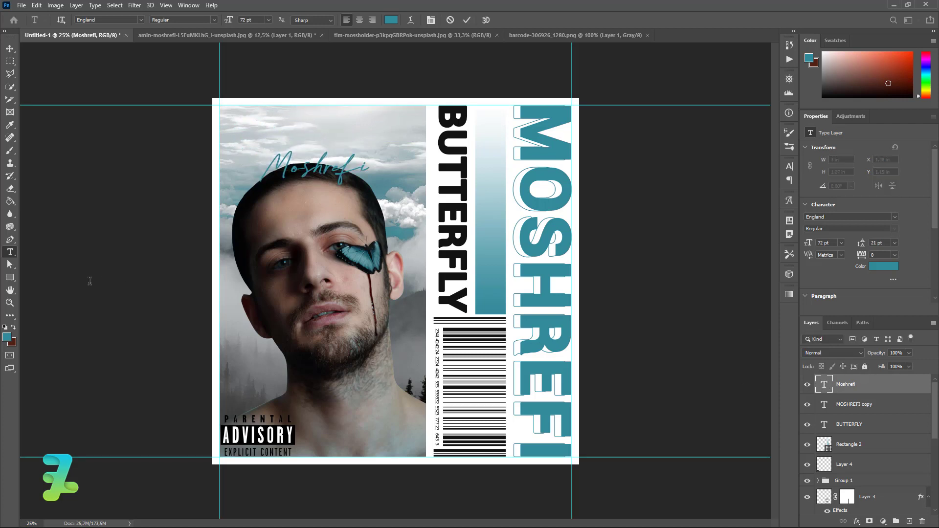
{"action": "double_click", "coordinate": [824, 385]}
Step: Change the Moshrefi signature text colour to black
{"action": "left_click", "coordinate": [7, 337]}
{"action": "type", "text": "fefefe"}
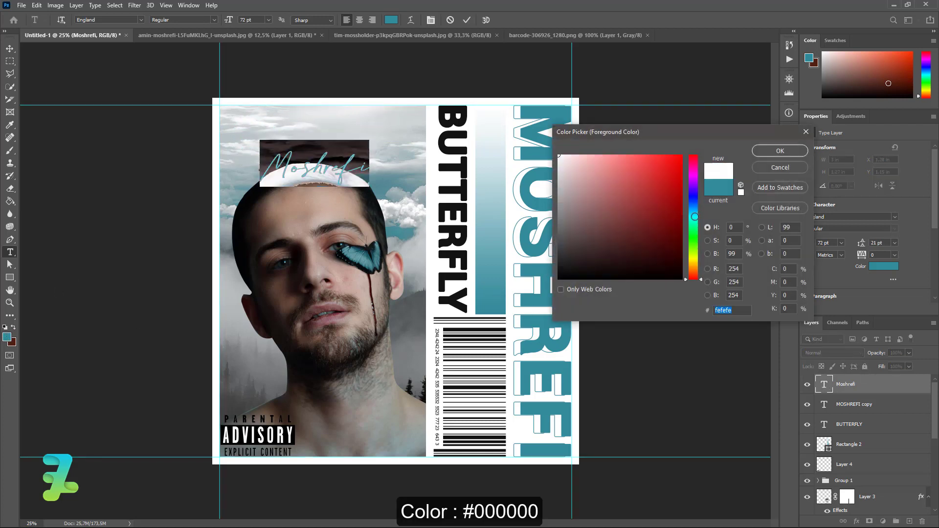
{"action": "left_click_drag", "start_coordinate": [567, 264], "coordinate": [562, 286]}
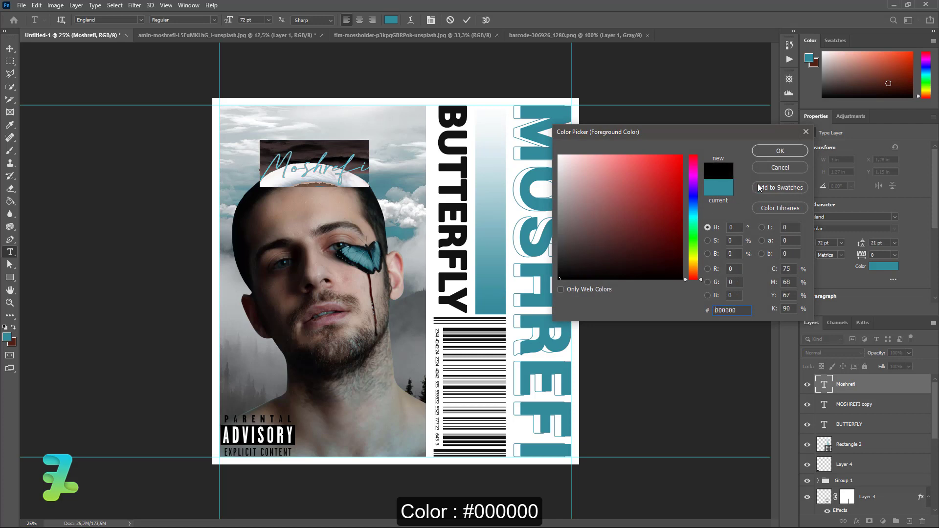
{"action": "left_click", "coordinate": [773, 152]}
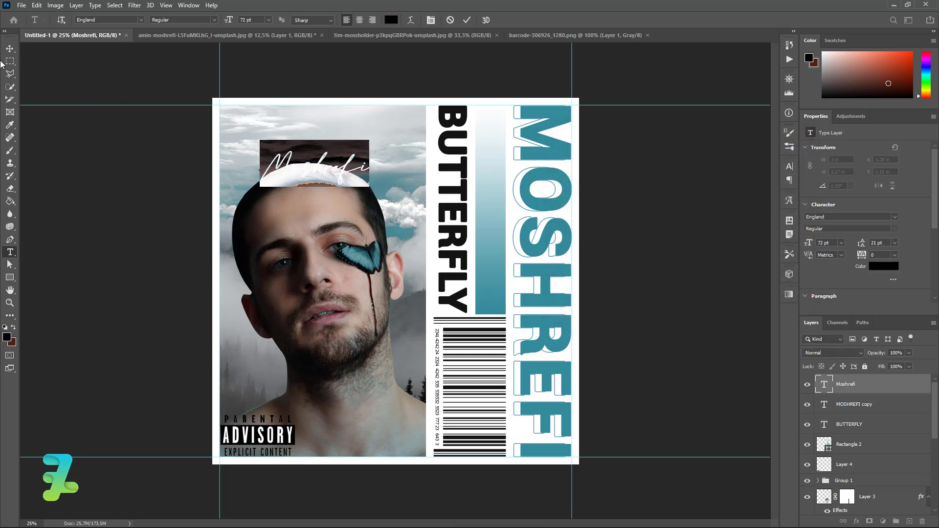
{"action": "left_click", "coordinate": [7, 45]}
Step: Rotate the signature 90° to run vertically and enlarge it to about 149%
{"action": "mouse_move", "coordinate": [323, 167]}
{"action": "left_mouse_down"}
{"action": "mouse_move", "coordinate": [340, 150]}
{"action": "mouse_move", "coordinate": [377, 142]}
{"action": "left_mouse_up"}
{"action": "key", "text": "ctrl+t"}
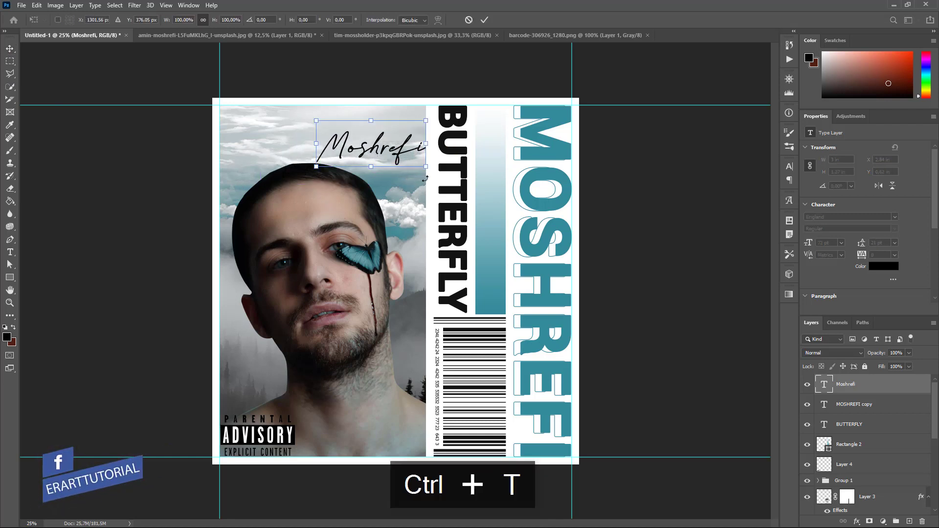
{"action": "mouse_move", "coordinate": [426, 179]}
{"action": "left_mouse_down"}
{"action": "mouse_move", "coordinate": [390, 199]}
{"action": "mouse_move", "coordinate": [328, 184]}
{"action": "left_mouse_up"}
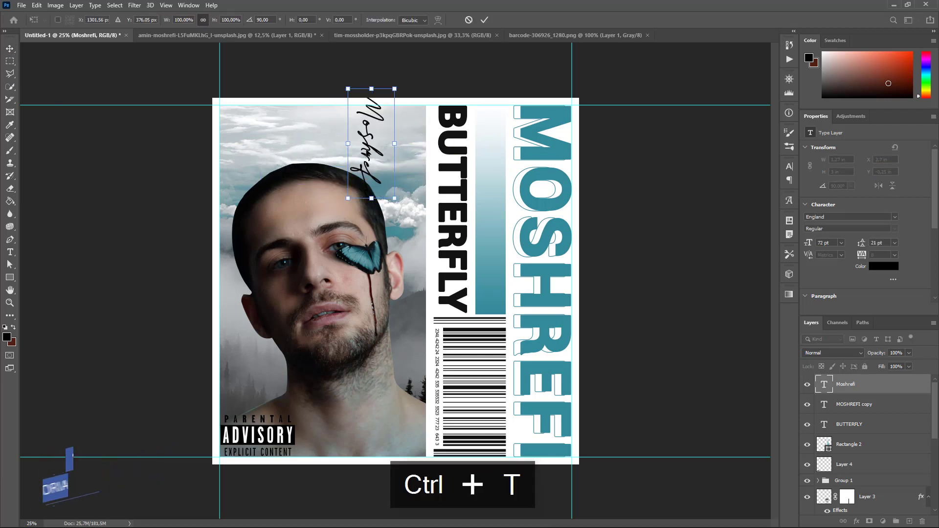
{"action": "mouse_move", "coordinate": [395, 159]}
{"action": "left_mouse_down"}
{"action": "mouse_move", "coordinate": [477, 184]}
{"action": "mouse_move", "coordinate": [514, 219]}
{"action": "left_mouse_up"}
{"action": "left_click_drag", "start_coordinate": [478, 177], "coordinate": [481, 179]}
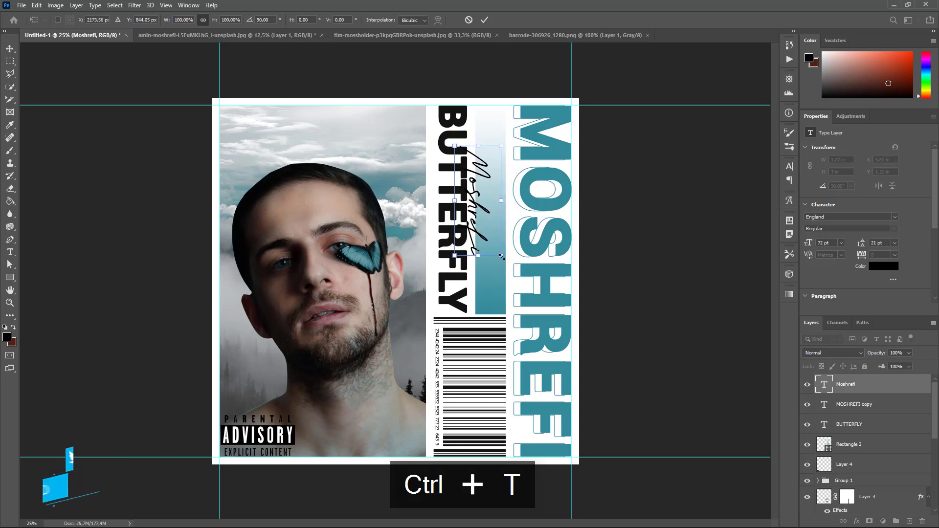
{"action": "left_click_drag", "start_coordinate": [501, 255], "coordinate": [512, 282]}
{"action": "left_click", "coordinate": [9, 48]}
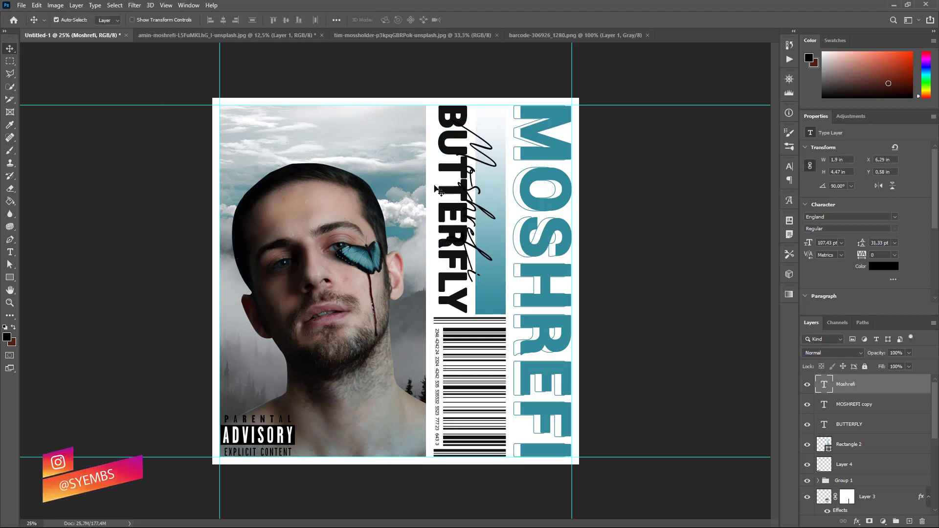
Step: Position the vertical signature across the BUTTERFLY band
{"action": "left_click_drag", "start_coordinate": [478, 169], "coordinate": [482, 178]}
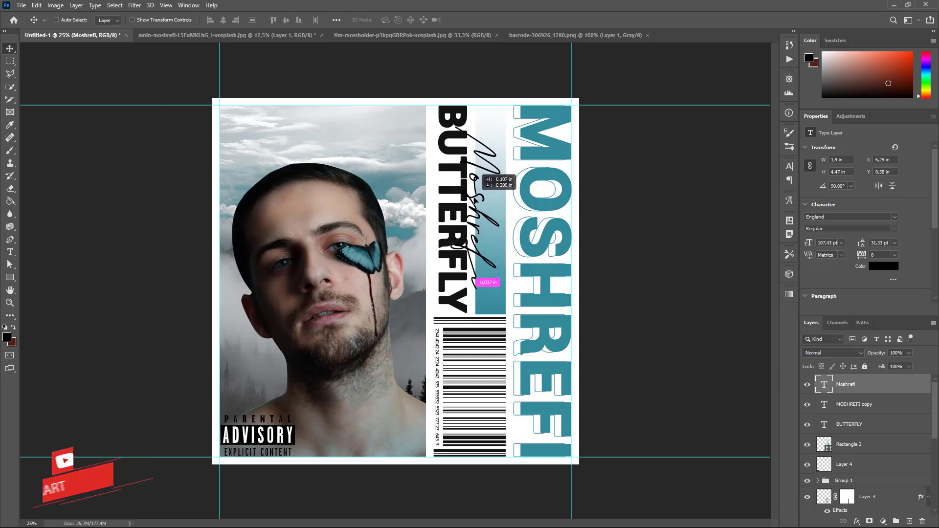
{"action": "left_click_drag", "start_coordinate": [482, 178], "coordinate": [483, 177]}
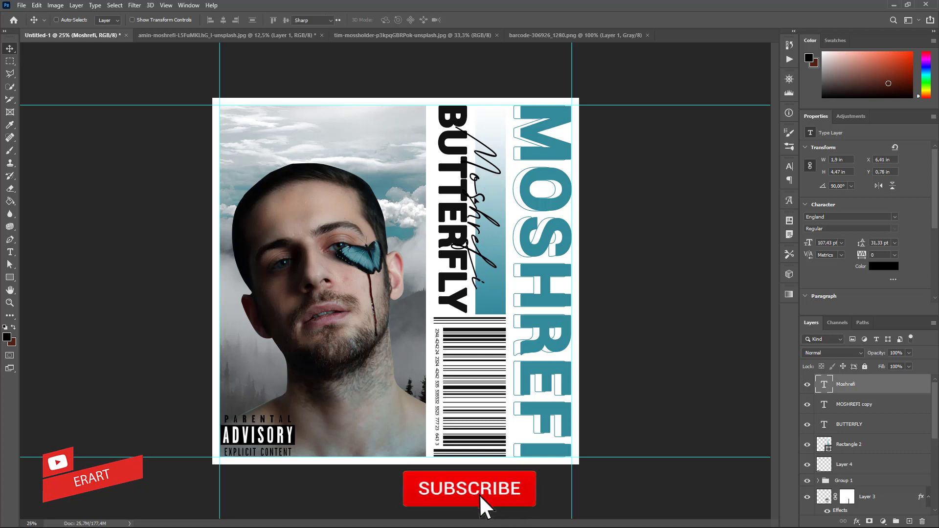
{"action": "double_click", "coordinate": [482, 177]}
{"action": "left_click", "coordinate": [9, 48]}
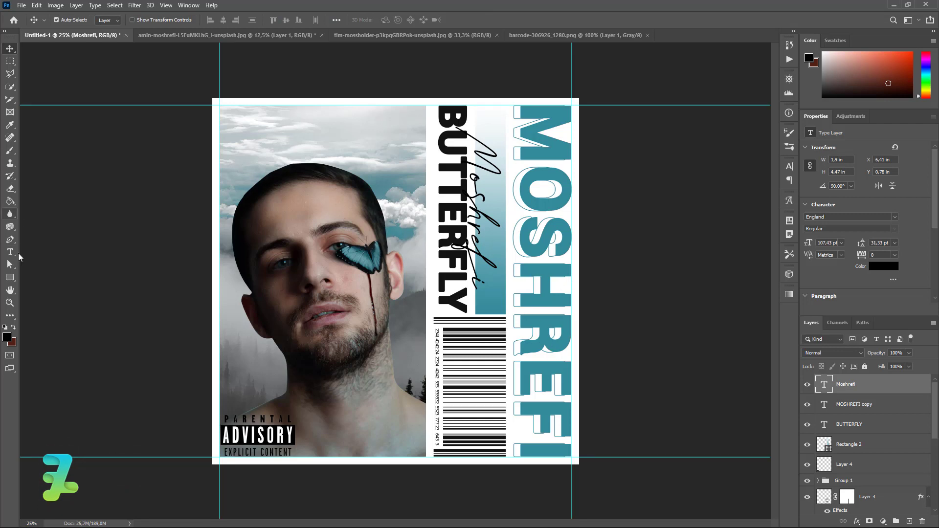
Step: Draw a small square near the top-left and sample the MOSHREFI teal as foreground colour
{"action": "left_click", "coordinate": [10, 278]}
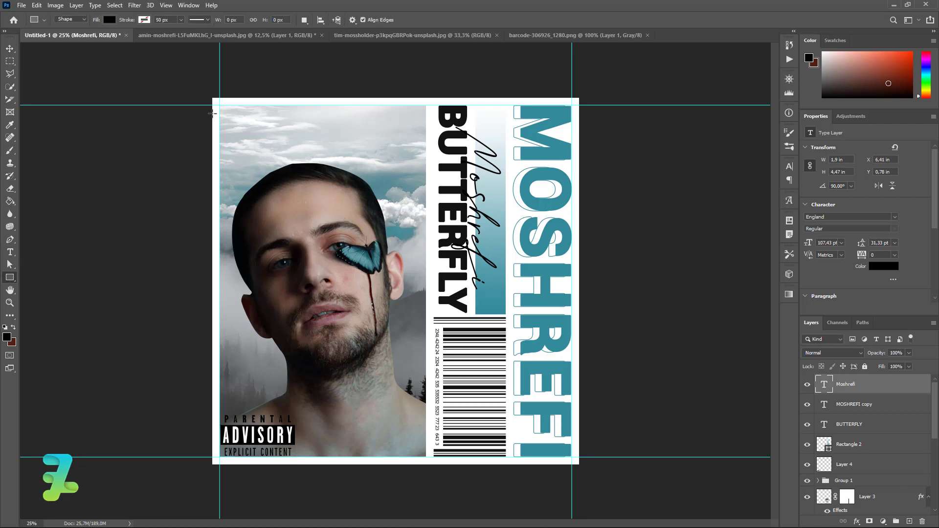
{"action": "left_click_drag", "start_coordinate": [232, 112], "coordinate": [242, 123]}
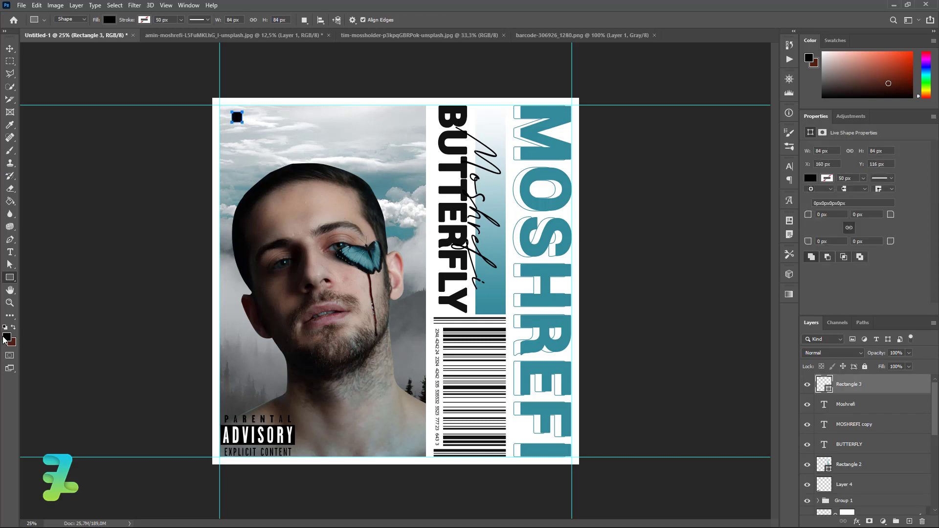
{"action": "left_click", "coordinate": [6, 338]}
{"action": "left_click", "coordinate": [529, 157]}
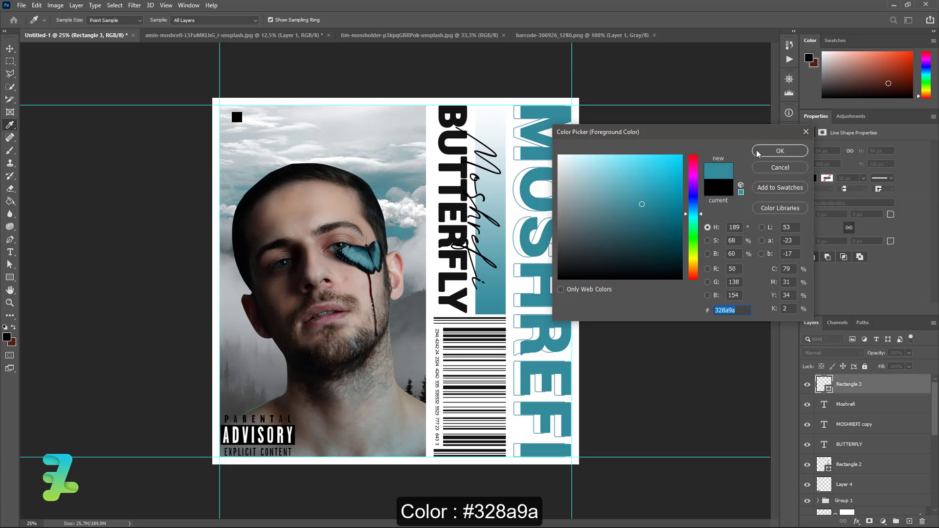
{"action": "left_click", "coordinate": [779, 151]}
Step: Move the square into the top-left corner and fill it with the title teal #328a9a
{"action": "left_click", "coordinate": [10, 48]}
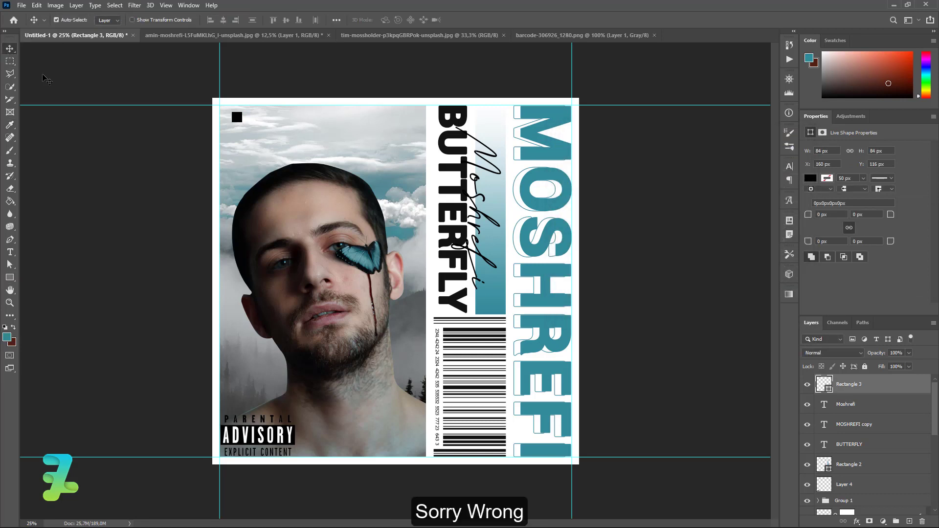
{"action": "left_click_drag", "start_coordinate": [236, 116], "coordinate": [223, 113]}
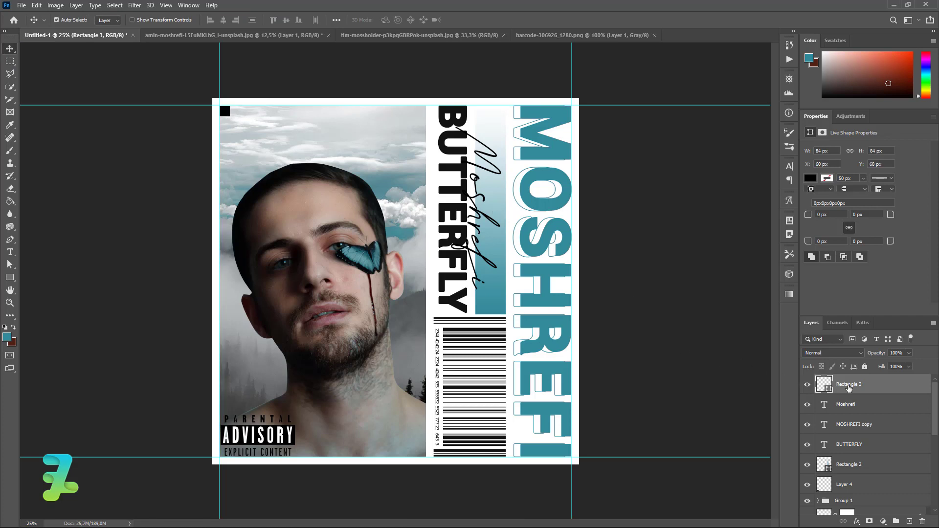
{"action": "double_click", "coordinate": [828, 386]}
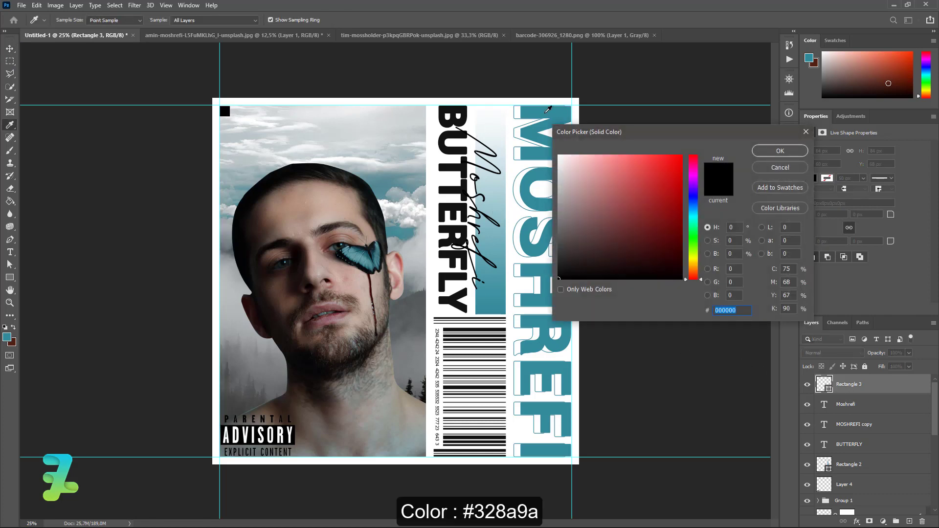
{"action": "left_click", "coordinate": [548, 109]}
{"action": "left_click", "coordinate": [780, 150]}
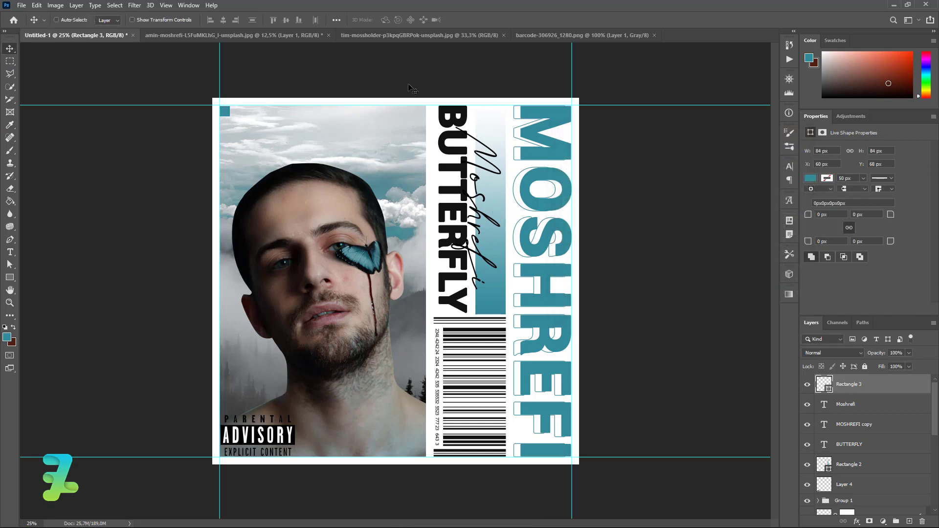
Step: Duplicate the teal square, place the copy to its right and fill it white #ffffff
{"action": "key", "text": "ctrl+j"}
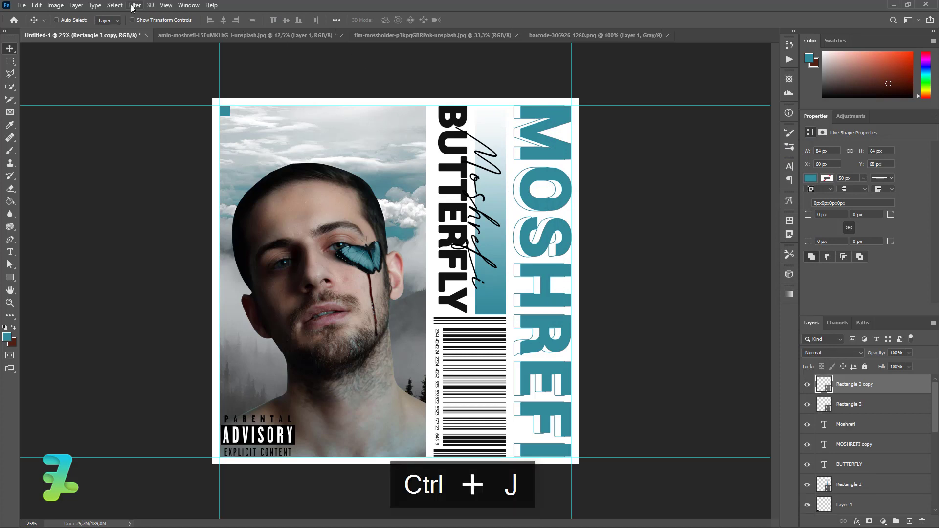
{"action": "left_click_drag", "start_coordinate": [223, 113], "coordinate": [240, 114]}
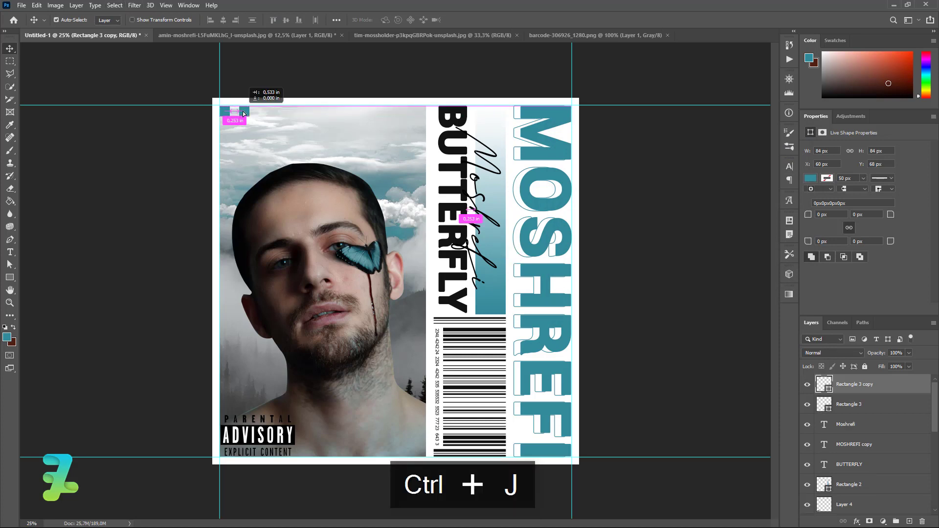
{"action": "double_click", "coordinate": [824, 384]}
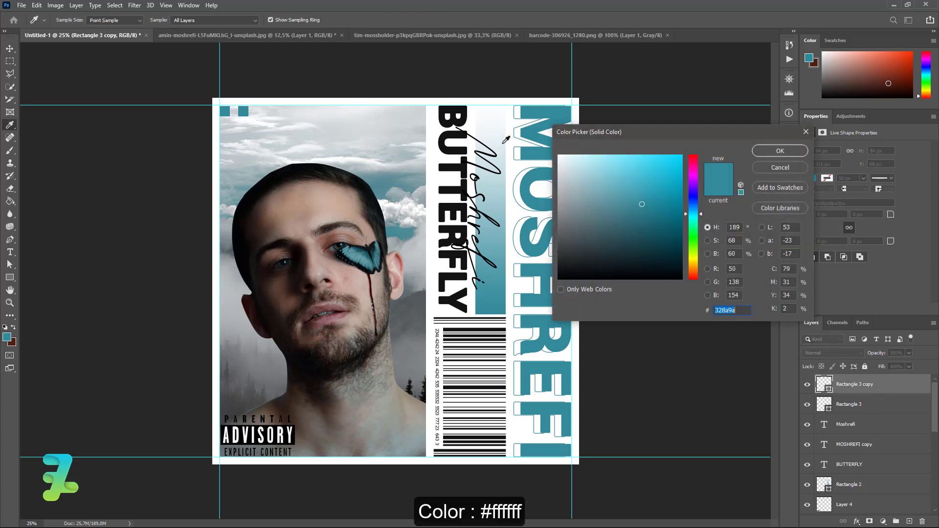
{"action": "left_click", "coordinate": [438, 176]}
{"action": "left_click", "coordinate": [9, 51]}
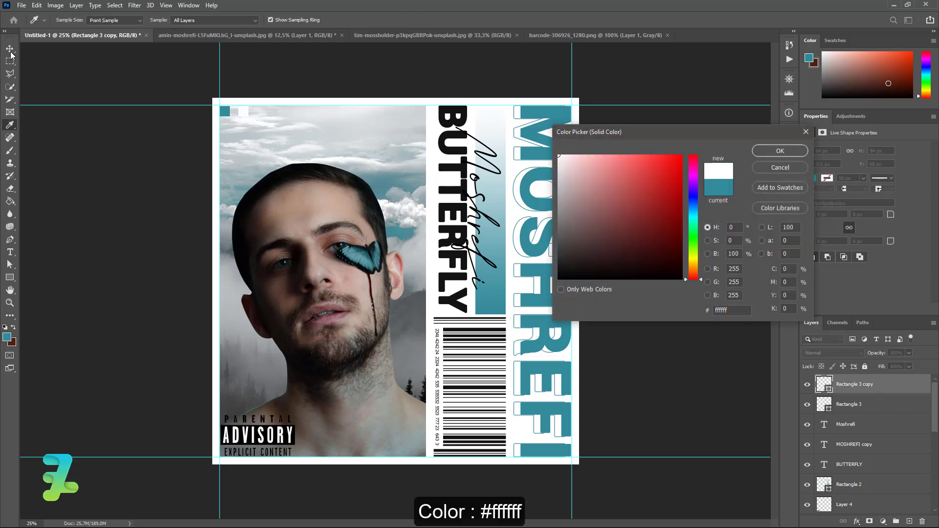
{"action": "left_click", "coordinate": [780, 151]}
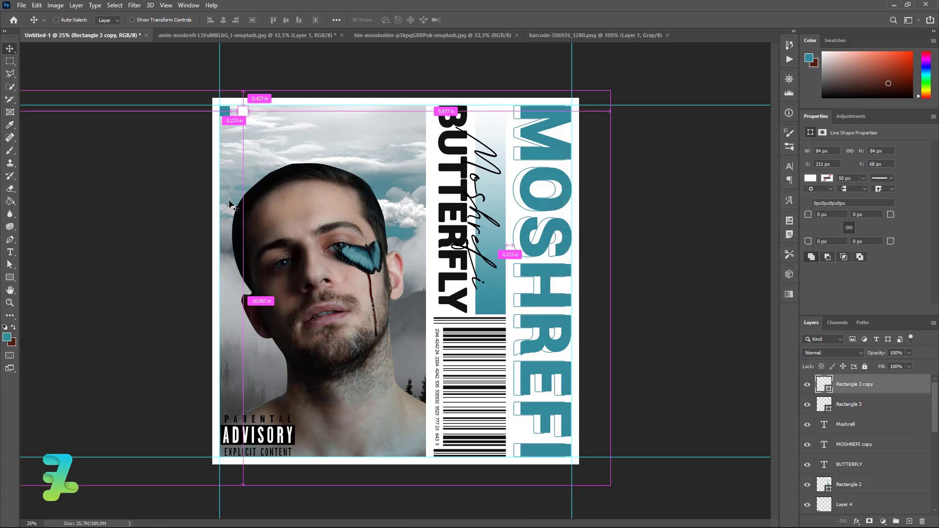
Step: Duplicate again, place the third square further right and fill it near-black #121212
{"action": "key", "text": "ctrl+j"}
{"action": "left_click_drag", "start_coordinate": [243, 113], "coordinate": [263, 115]}
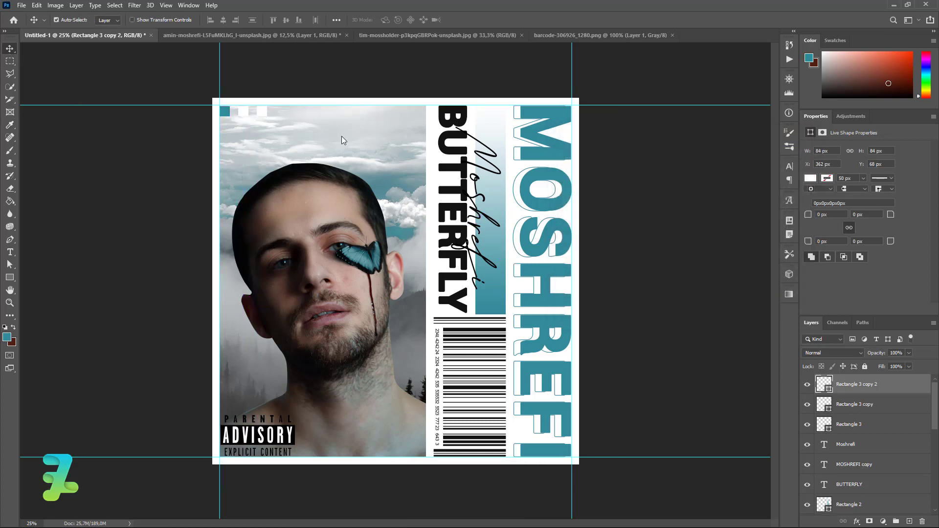
{"action": "double_click", "coordinate": [826, 386]}
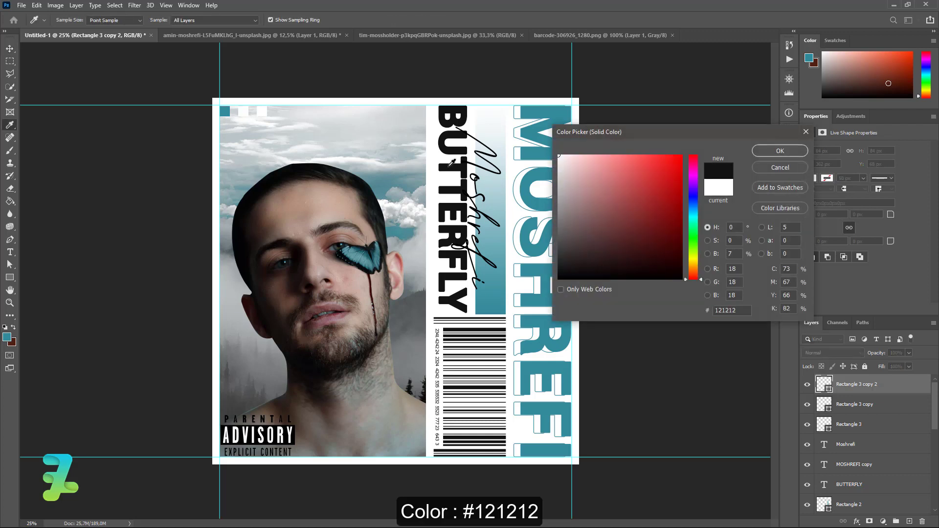
{"action": "type", "text": "121212"}
{"action": "left_click", "coordinate": [779, 152]}
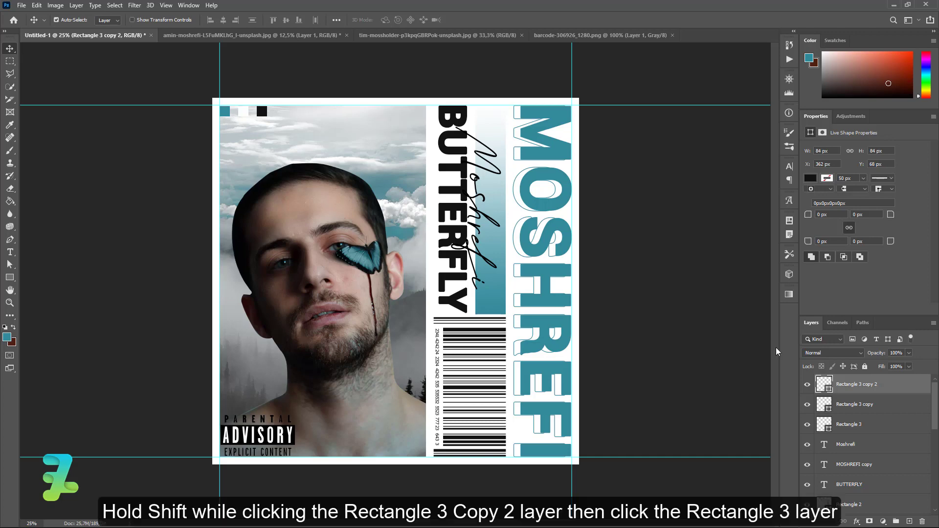
Step: Select Rectangle 3 through Rectangle 3 copy 2 and group them into Group 2
{"action": "left_click", "coordinate": [855, 428], "text": "shift"}
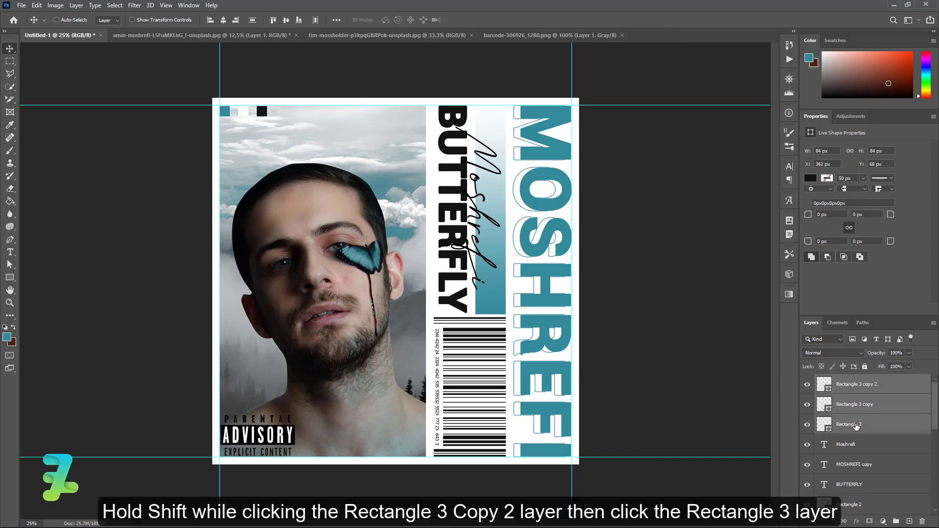
{"action": "key", "text": "ctrl+g"}
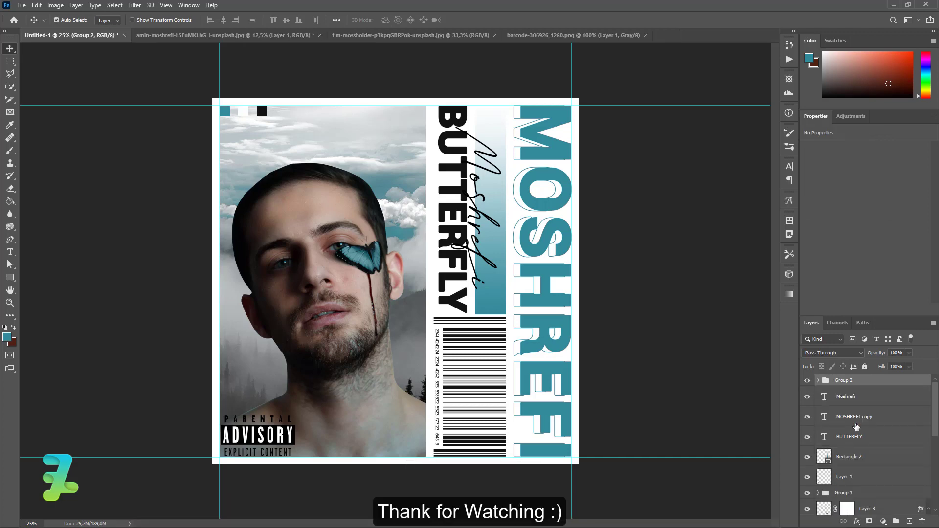